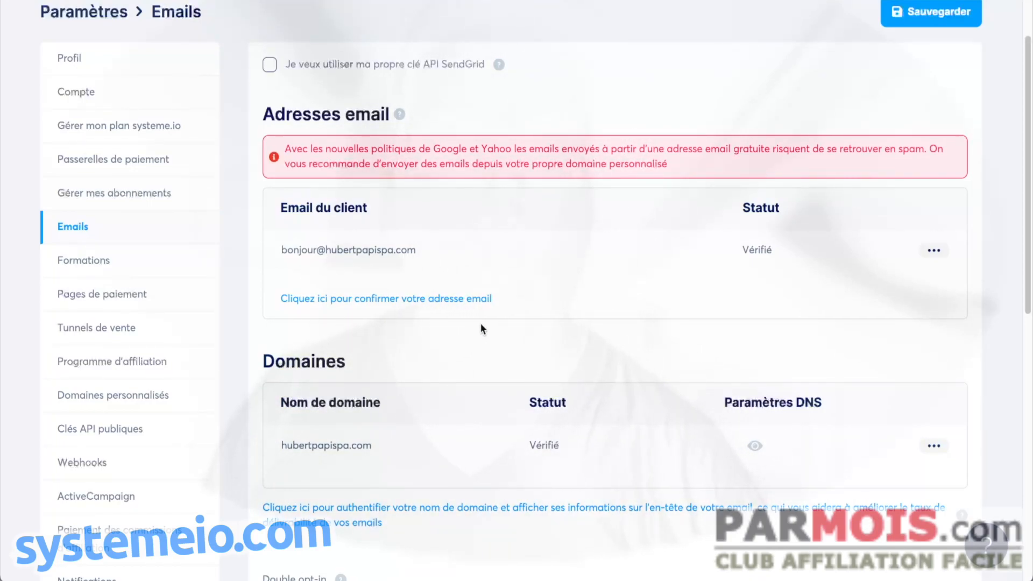
# Examine the domain's DNS authentication records, then review the sender address, sender name and static footer in the email settings
pyautogui.scroll(-2, 480, 330)
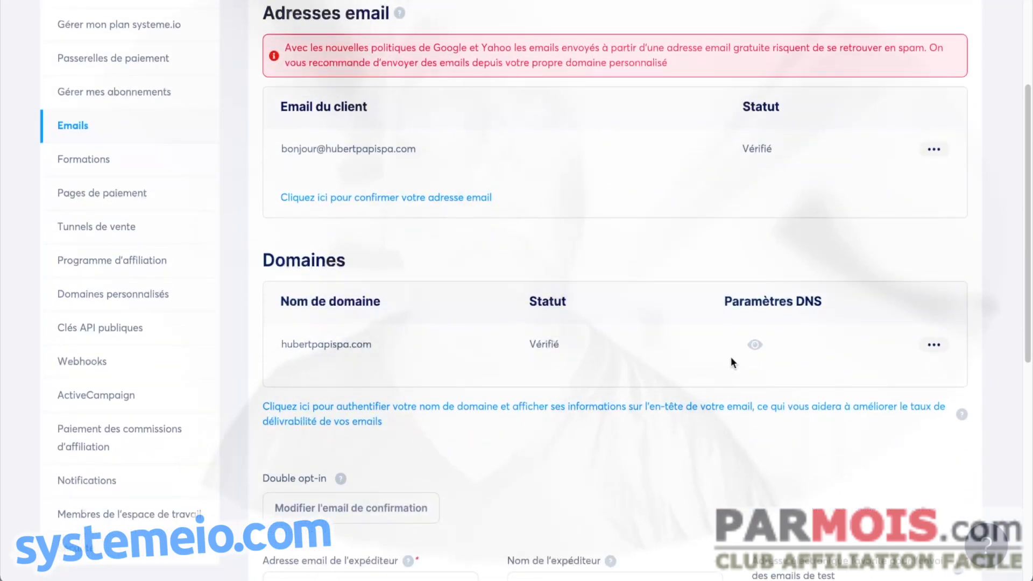
pyautogui.click(754, 345)
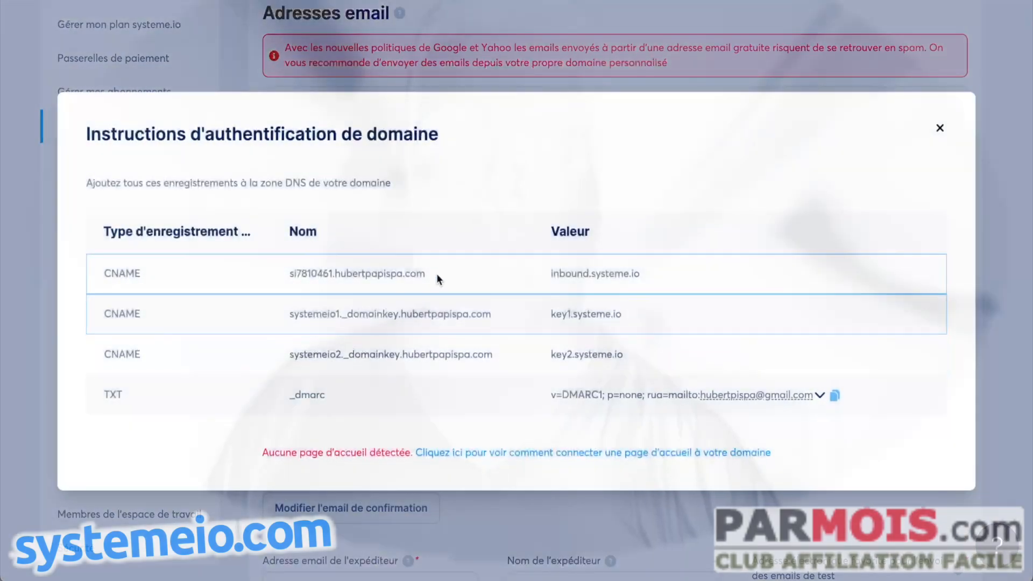
pyautogui.click(940, 130)
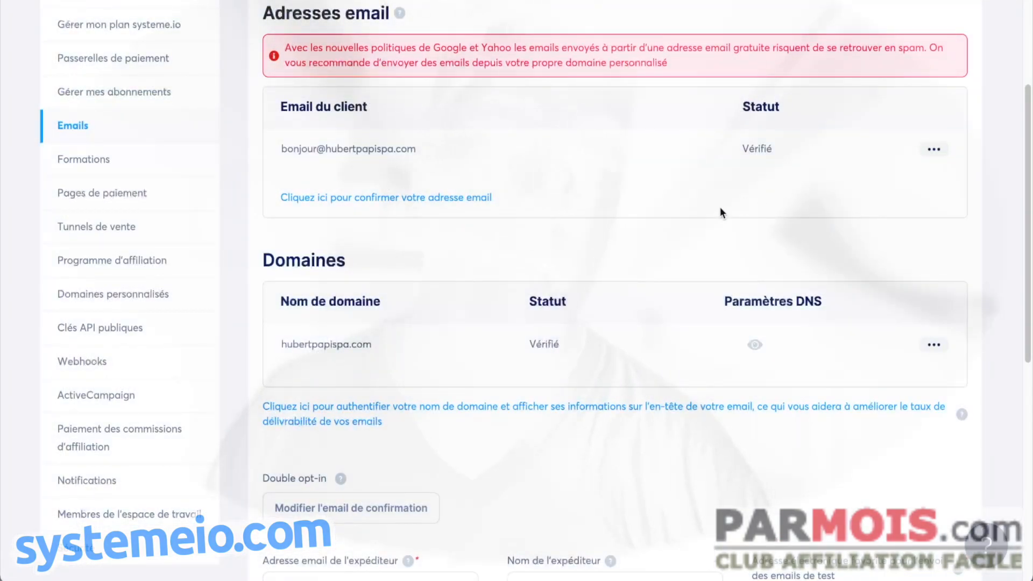
pyautogui.scroll(-7, 673, 231)
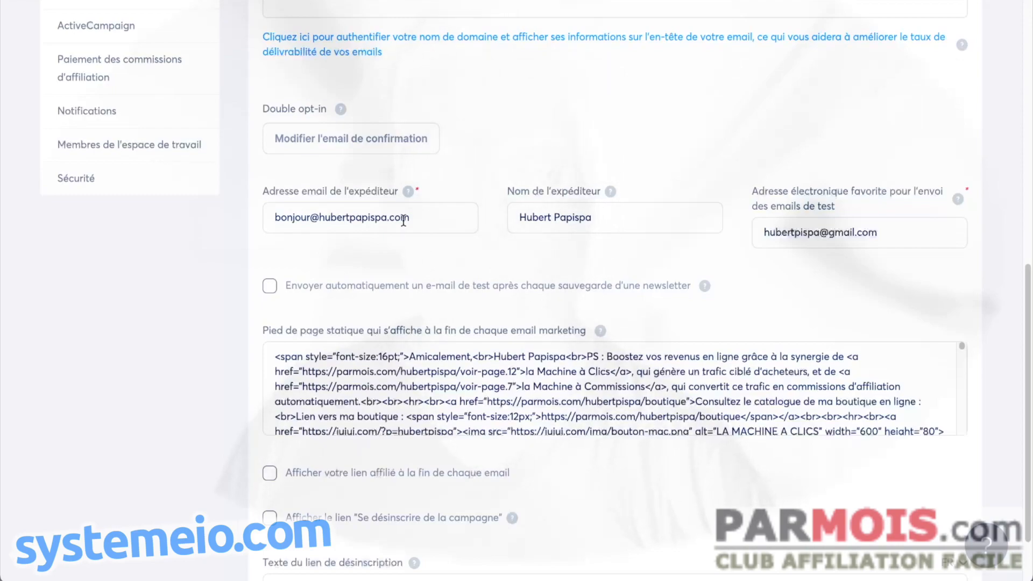
pyautogui.scroll(-2, 512, 237)
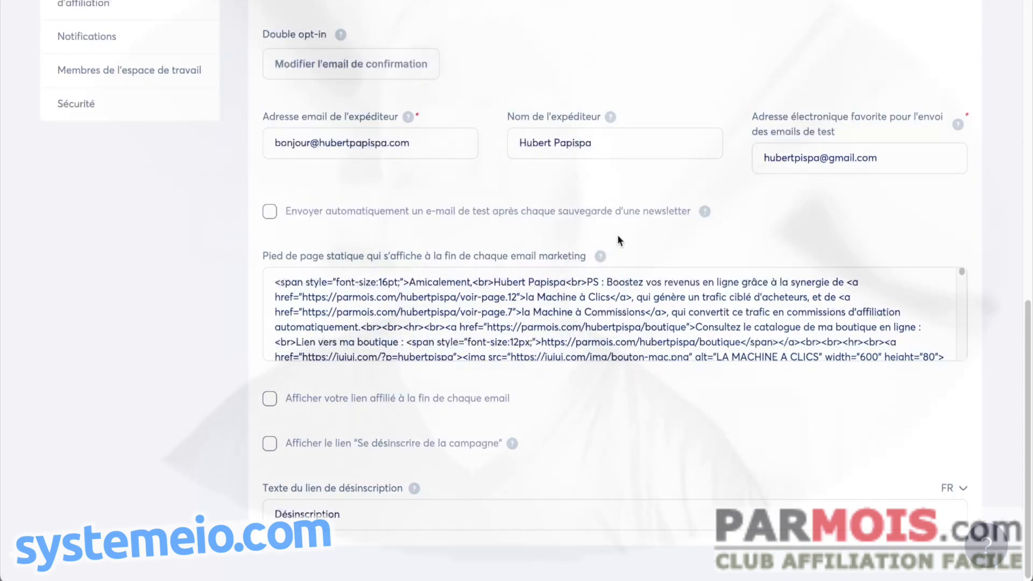
pyautogui.scroll(10, 620, 237)
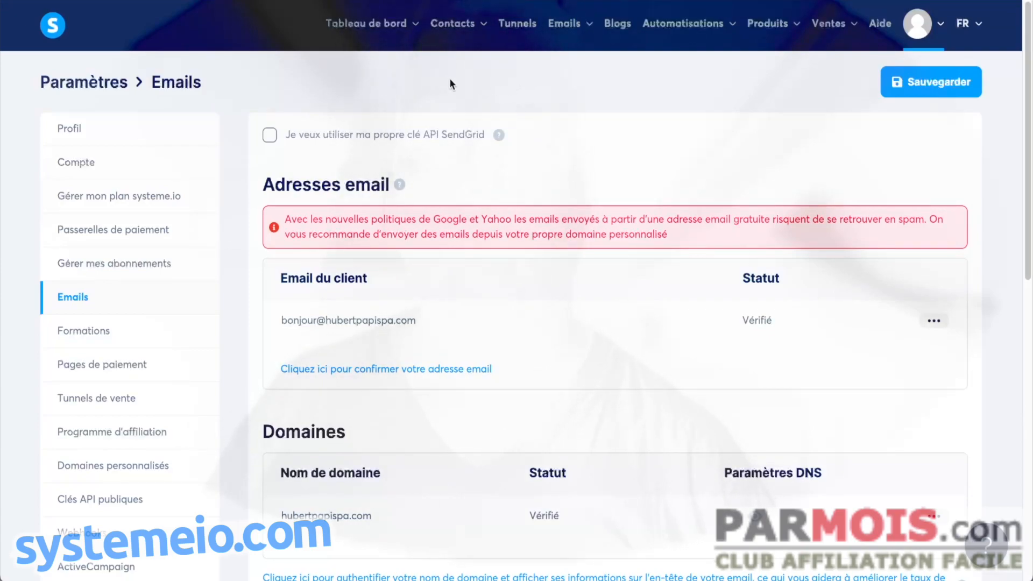
# Open the student dashboard and review the installation lessons of the LA MACHINE À COMMISSIONS course
pyautogui.moveTo(388, 33)
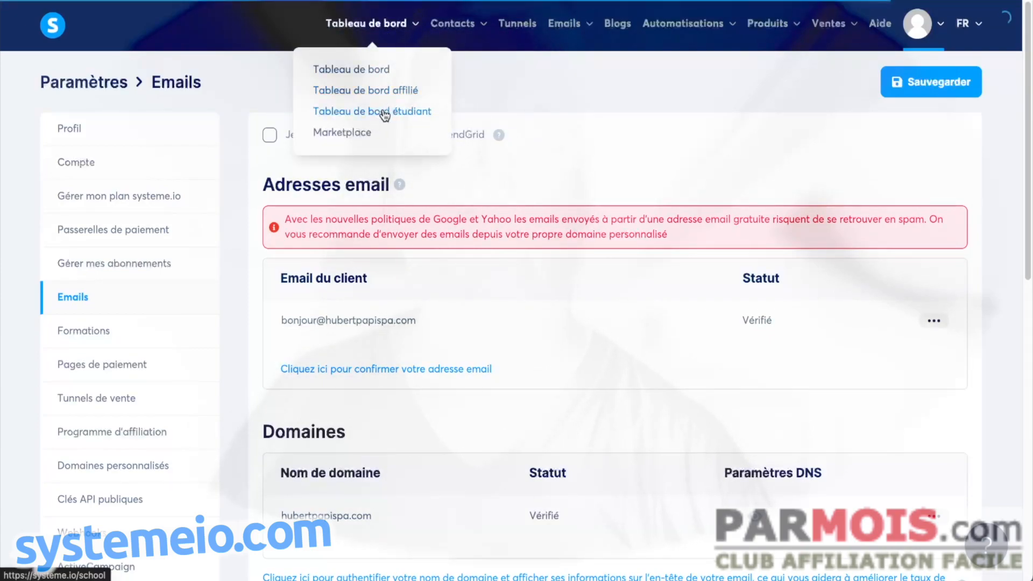
pyautogui.click(383, 113)
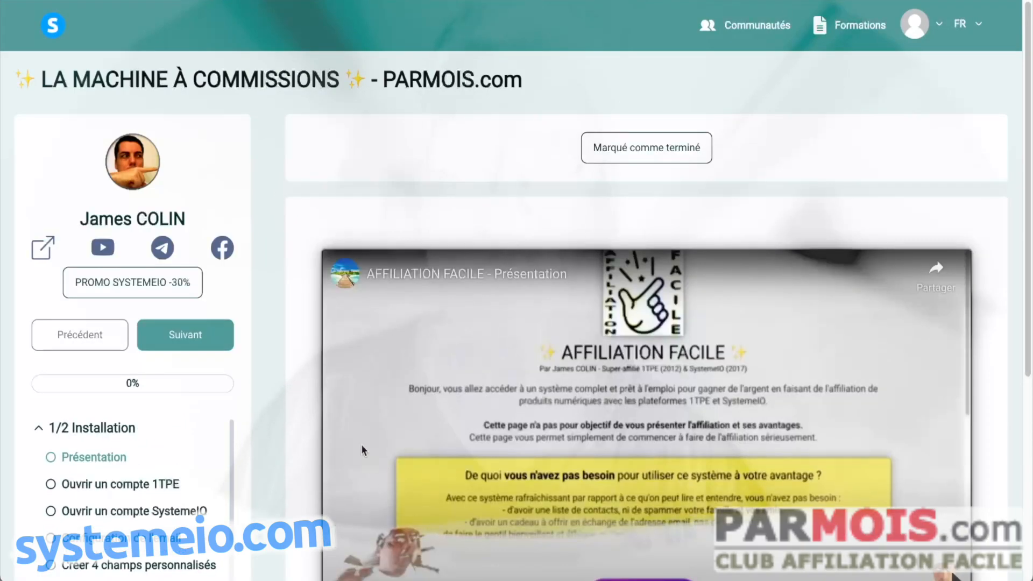
pyautogui.scroll(-2, 272, 269)
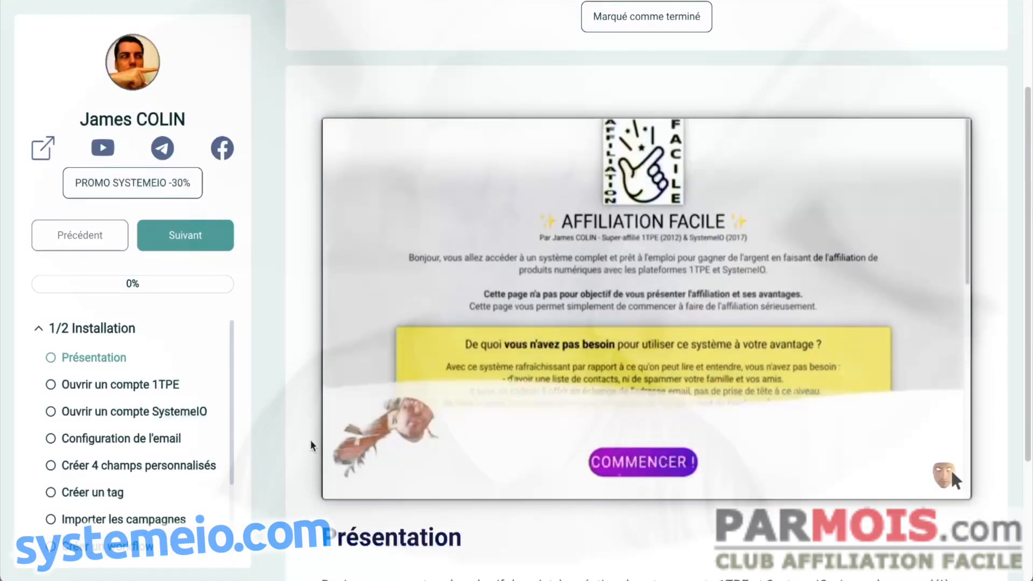
pyautogui.click(348, 484)
pyautogui.scroll(-1, 271, 285)
pyautogui.scroll(-1, 185, 344)
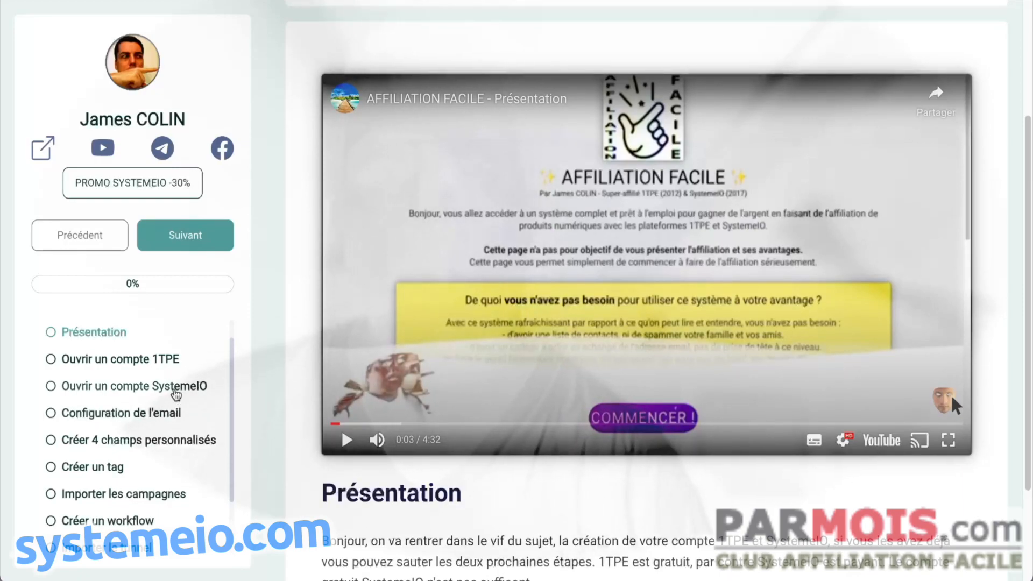
pyautogui.scroll(-2, 172, 413)
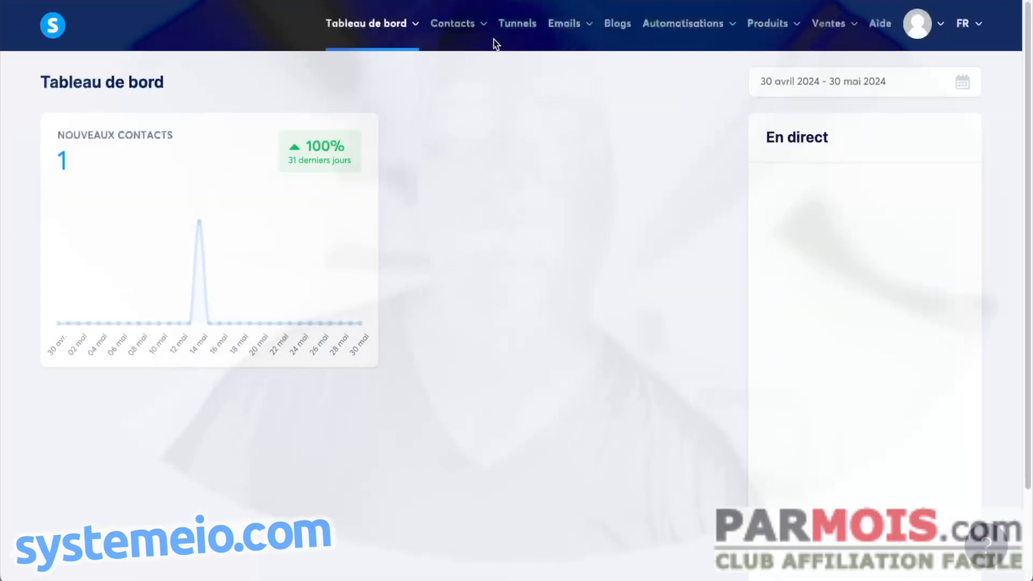
# Open a new contact form from the contacts list and check its custom fields info1 to info4
pyautogui.moveTo(459, 41)
pyautogui.click(458, 74)
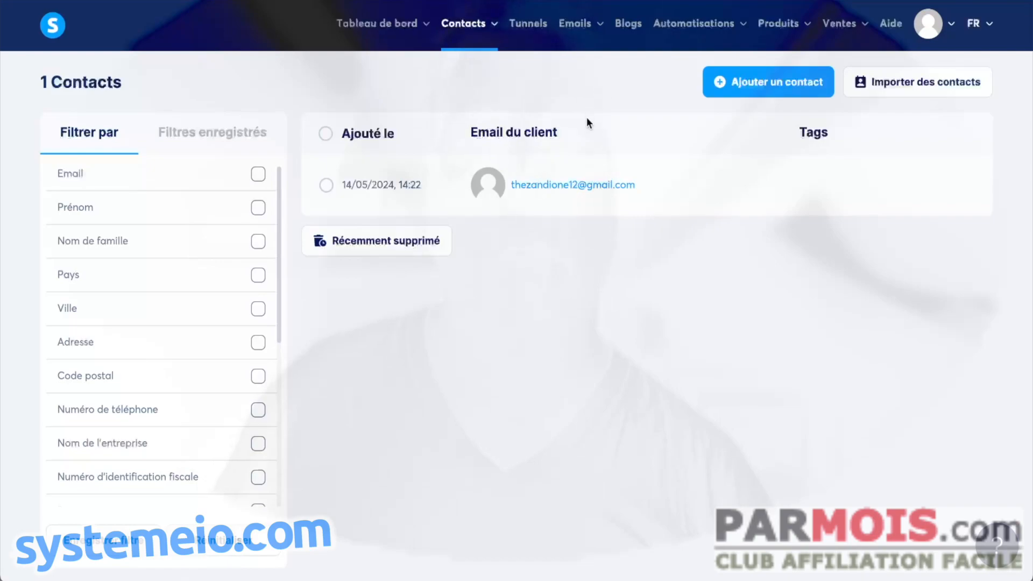
pyautogui.click(789, 84)
pyautogui.scroll(-3, 496, 121)
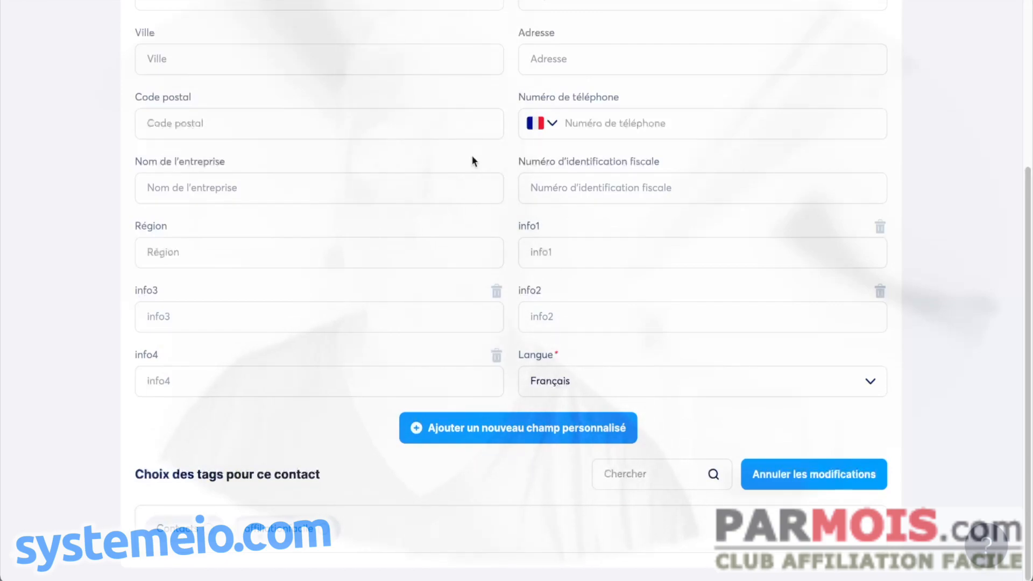
pyautogui.scroll(5, 457, 161)
# Open the list of contact tags and check for the affiliationfacile tag
pyautogui.moveTo(455, 32)
pyautogui.click(455, 93)
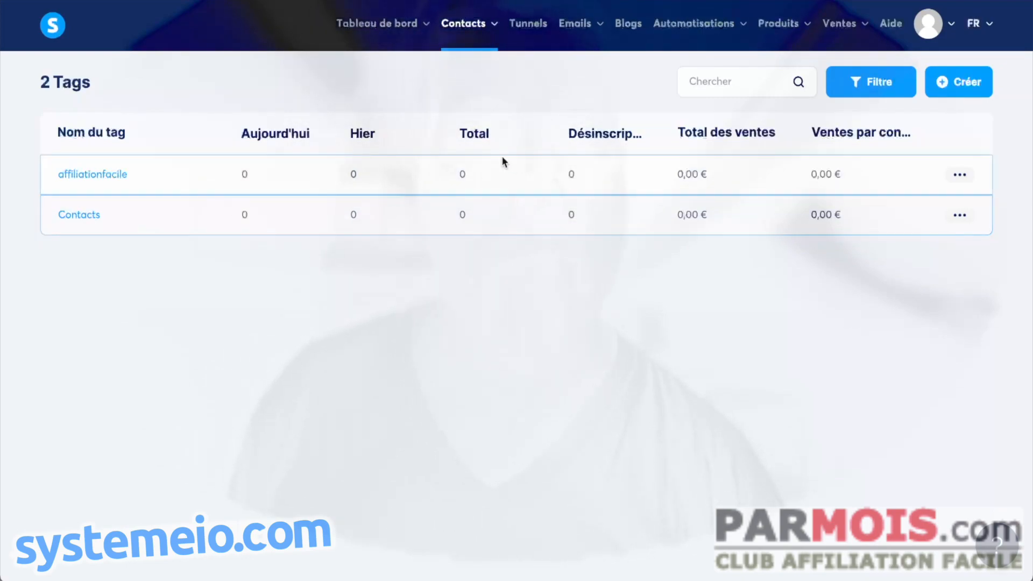
pyautogui.moveTo(586, 53)
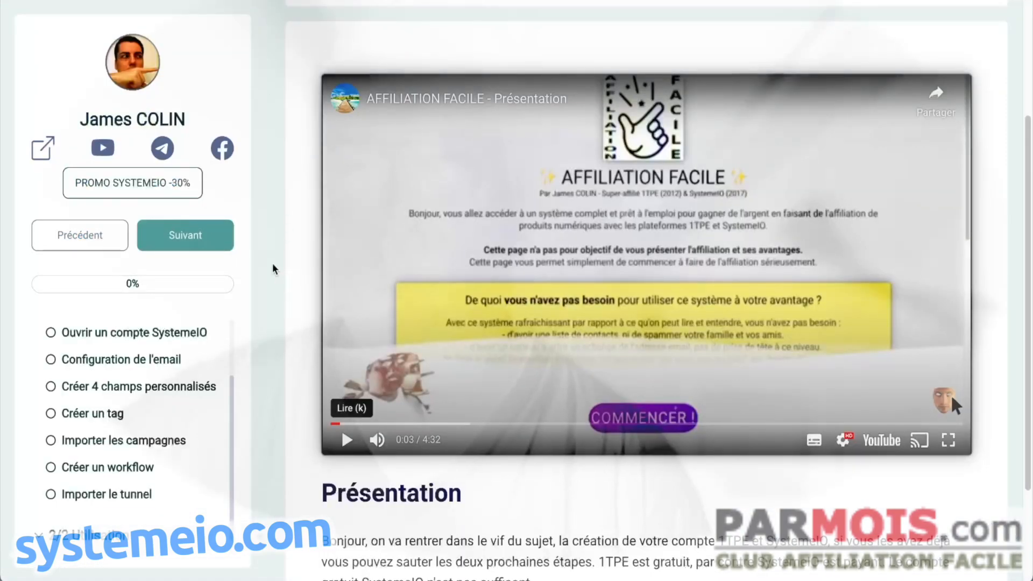
# From the course lesson "Importer les campagnes", import the main, SIO and 1TPE email campaigns into the account
pyautogui.scroll(-3, 273, 268)
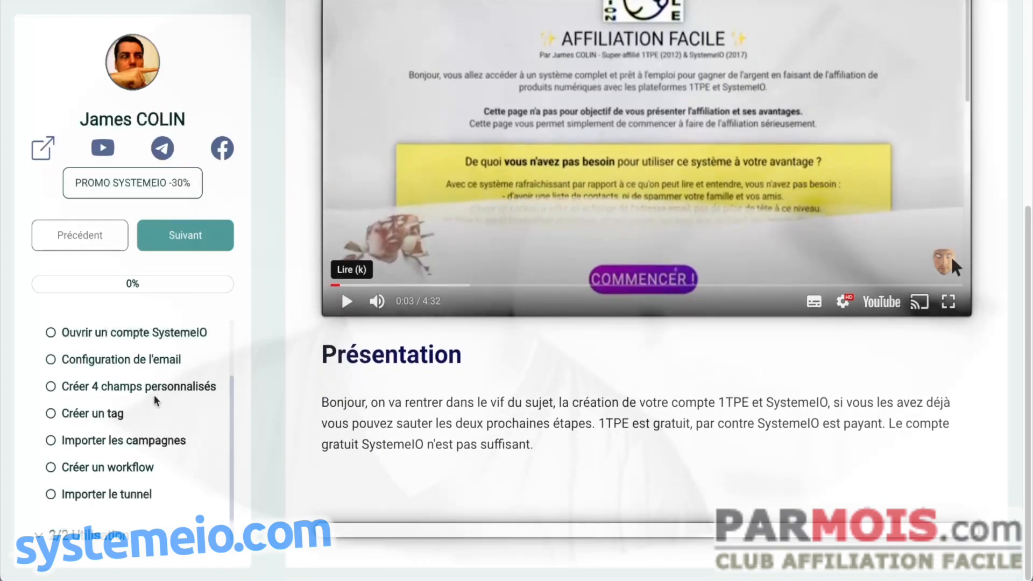
pyautogui.scroll(-1, 155, 401)
pyautogui.click(127, 425)
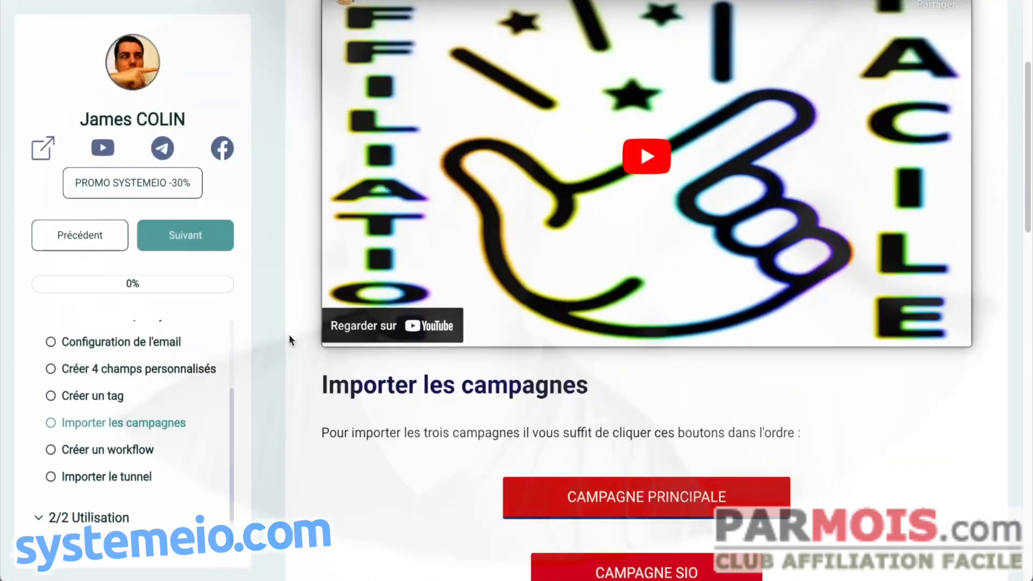
pyautogui.scroll(-5, 289, 334)
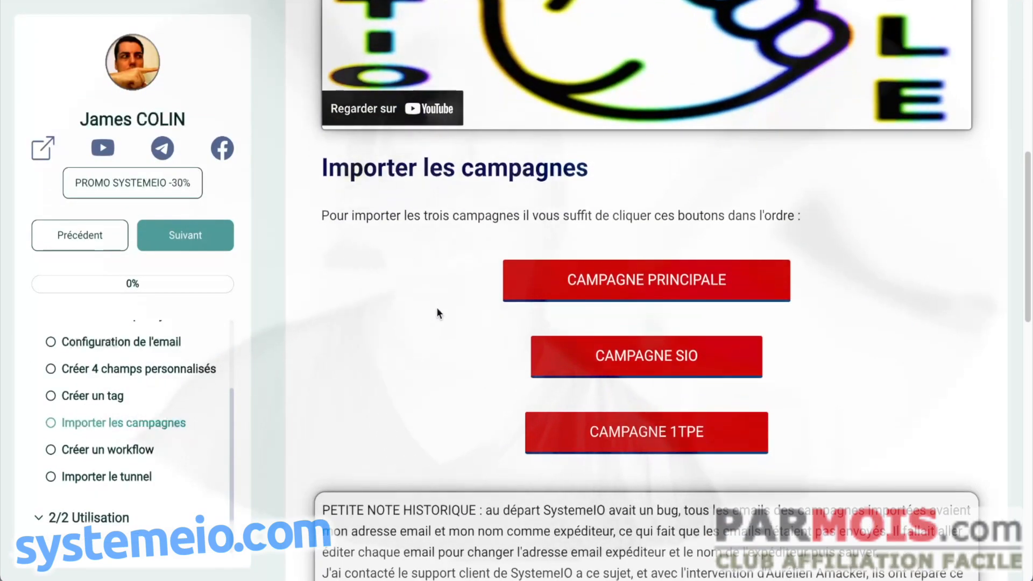
pyautogui.click(626, 285)
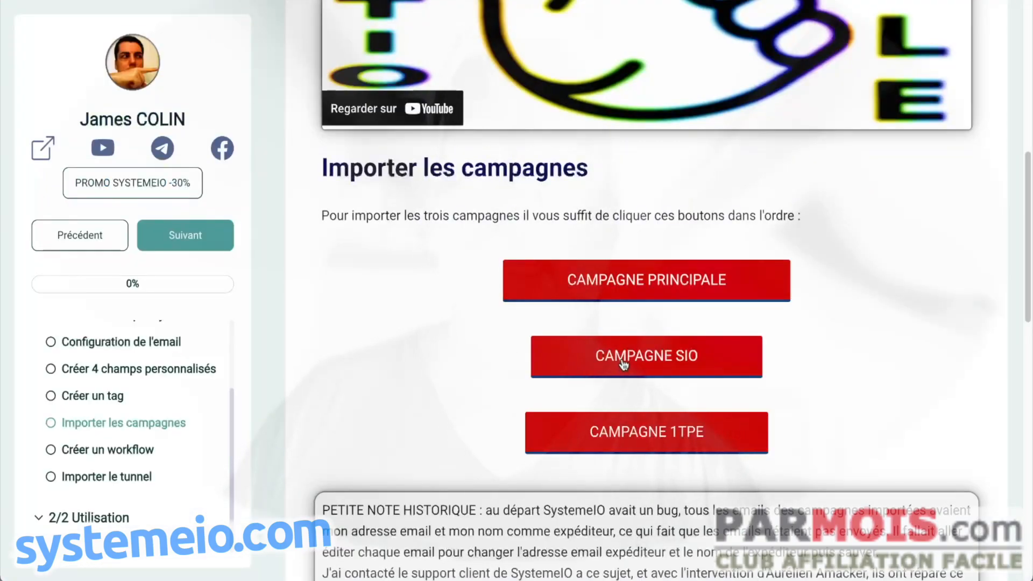
pyautogui.click(626, 362)
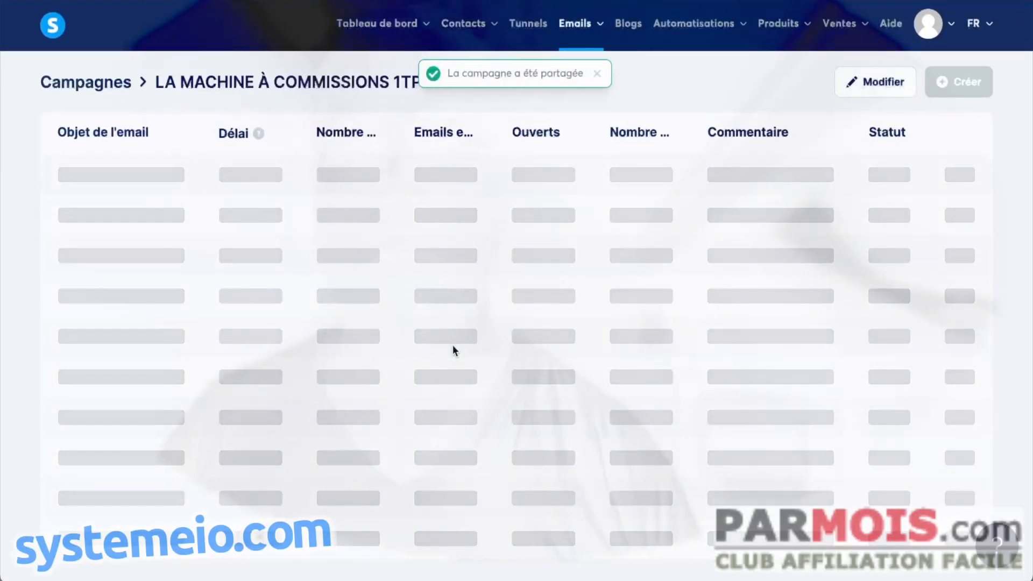
pyautogui.scroll(-2, 409, 323)
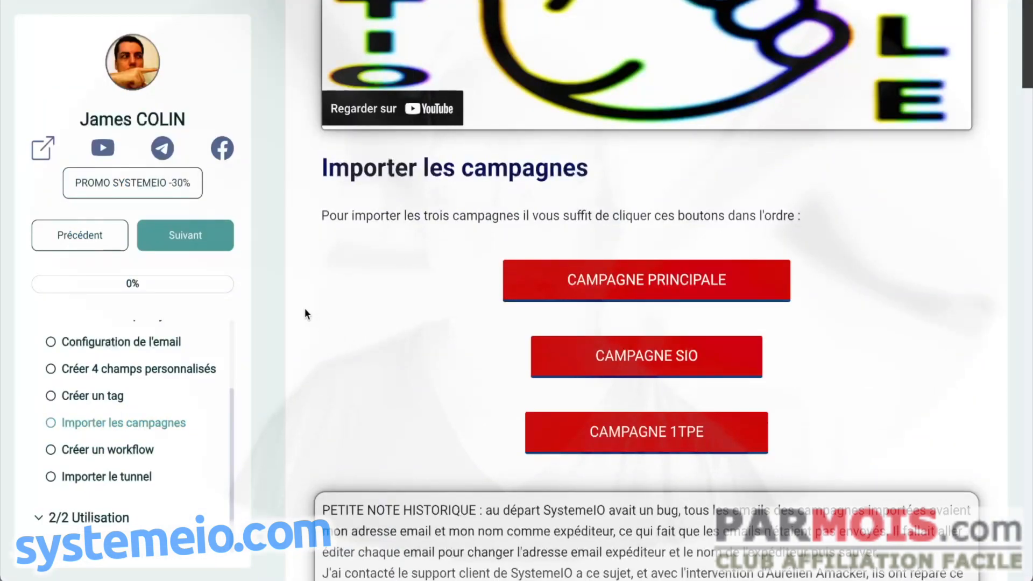
# Open the course lesson "Créer un workflow" and read its instructions on activating the workflow
pyautogui.click(126, 452)
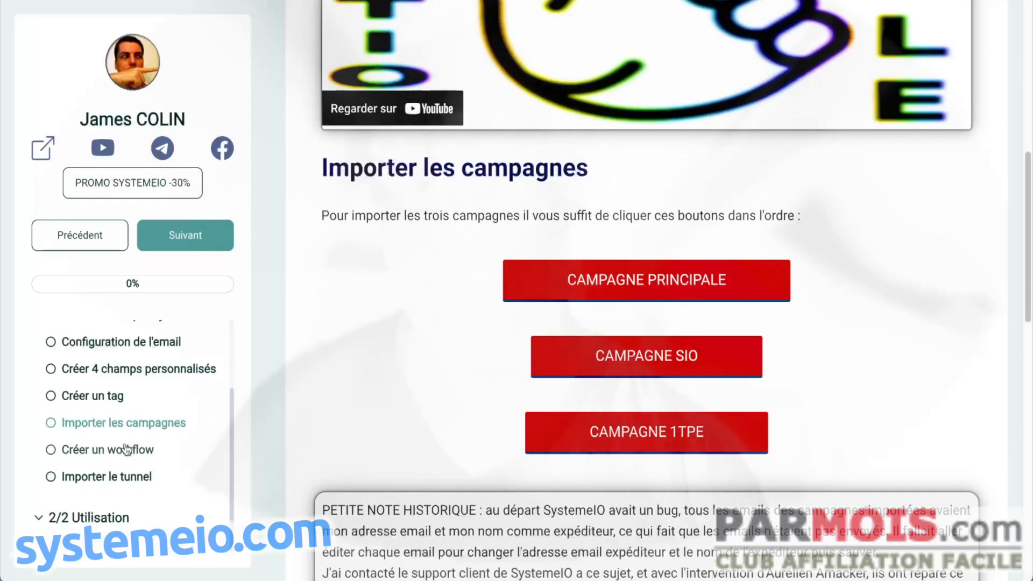
pyautogui.scroll(-8, 285, 362)
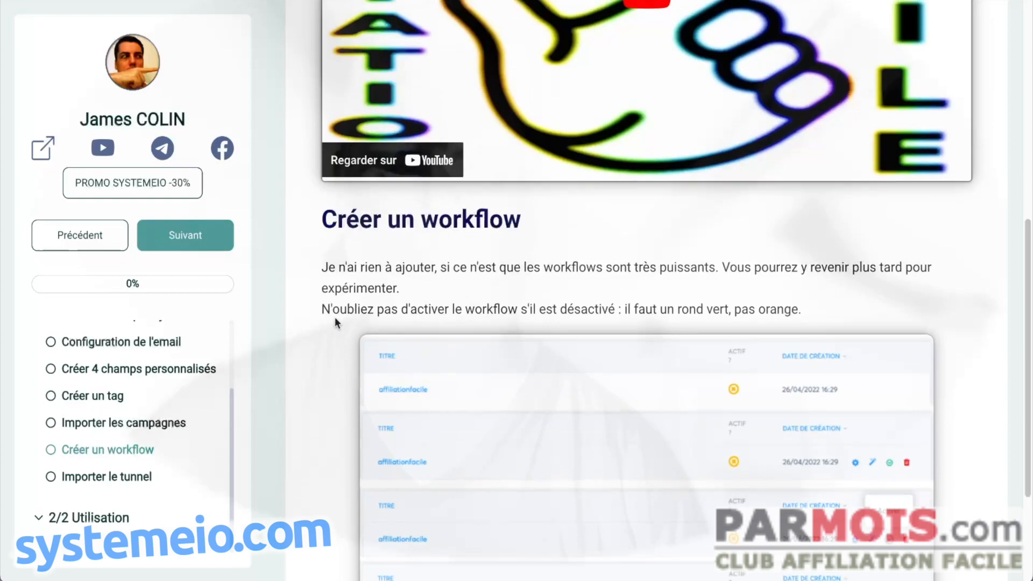
pyautogui.scroll(1, 323, 319)
pyautogui.scroll(-3, 308, 302)
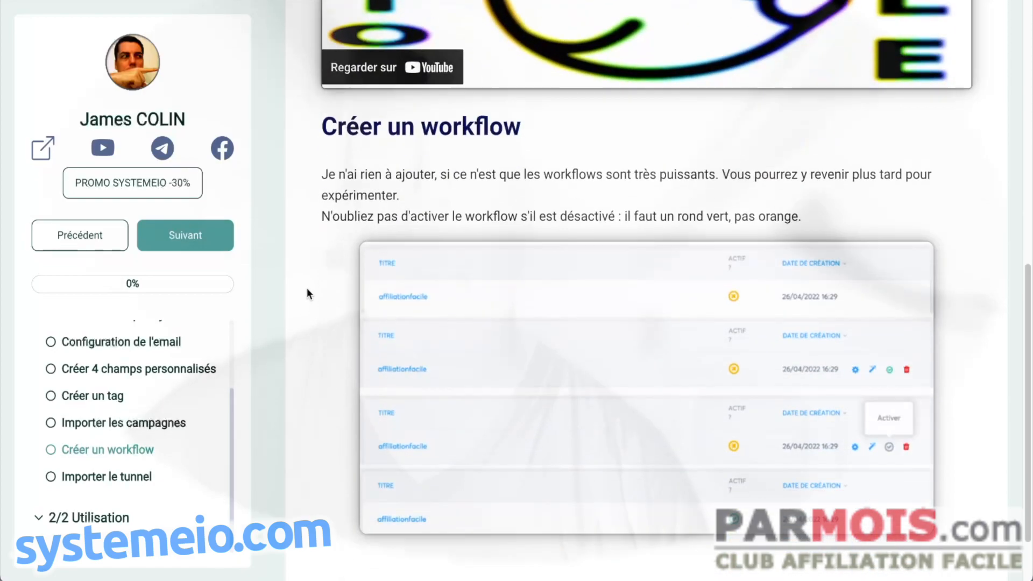
pyautogui.scroll(1, 308, 290)
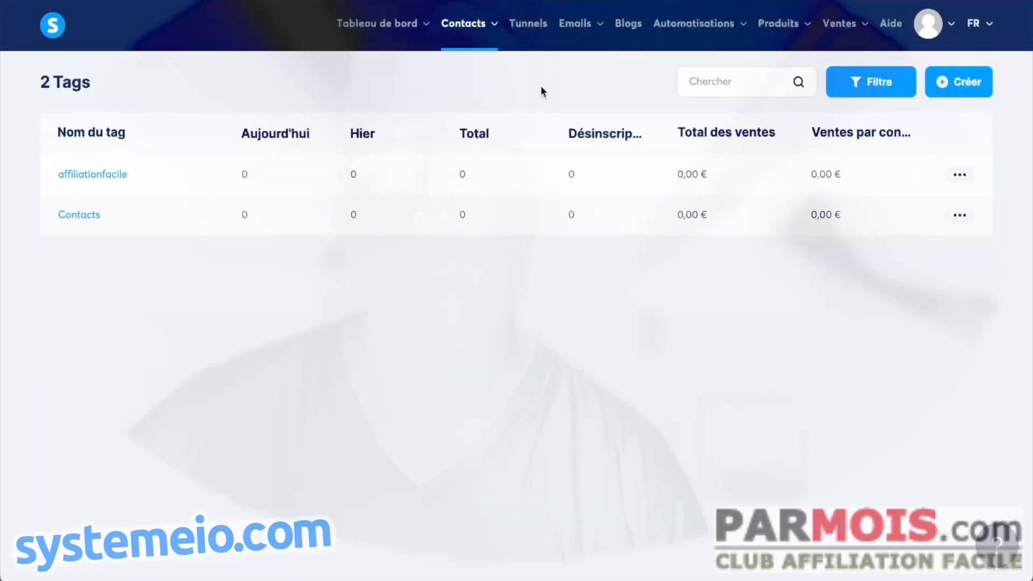
# Create a new automation workflow named "affiliationfacile"
pyautogui.moveTo(685, 28)
pyautogui.click(708, 93)
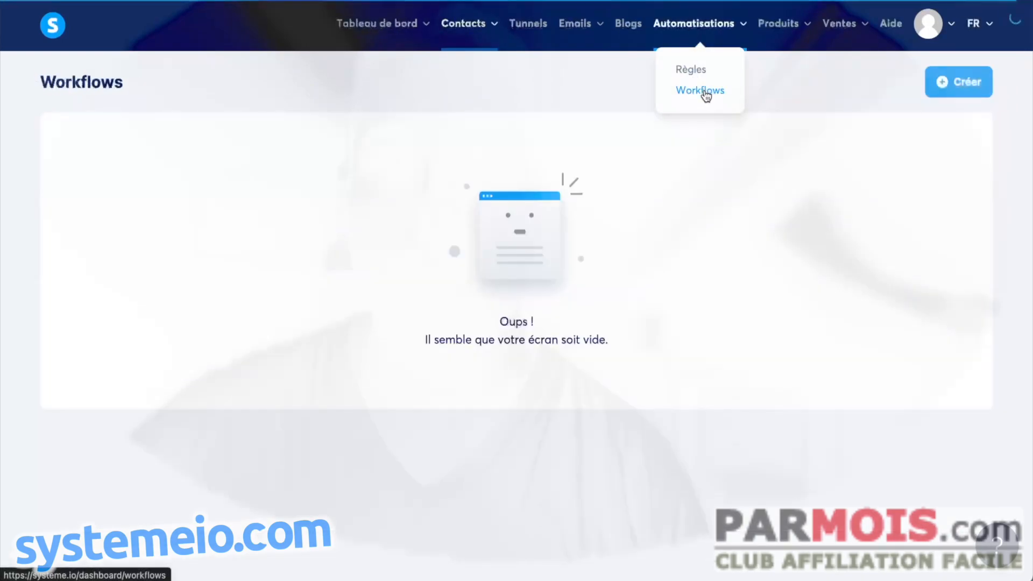
pyautogui.click(959, 82)
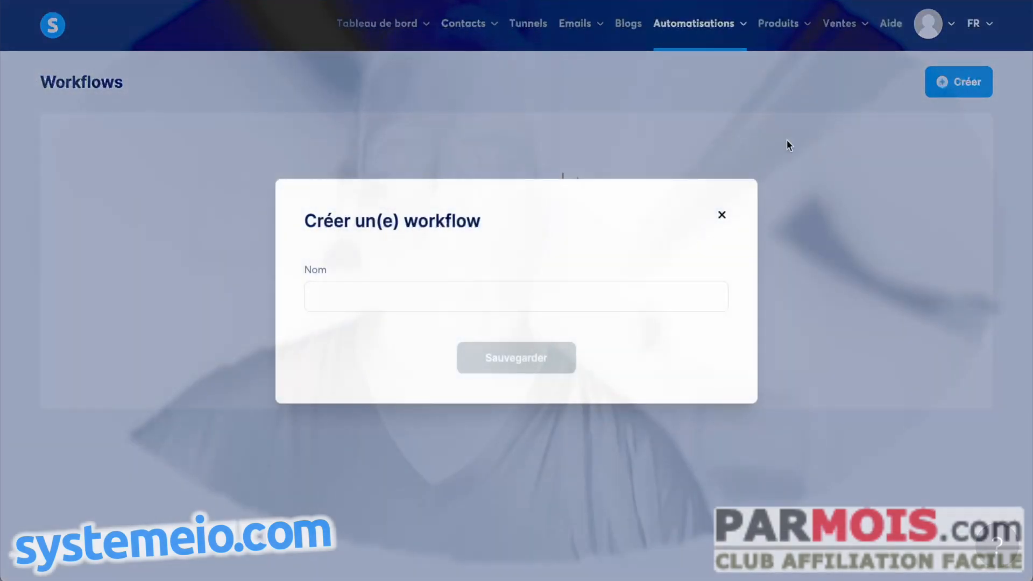
pyautogui.click(389, 290)
pyautogui.write('affiliationfacile')
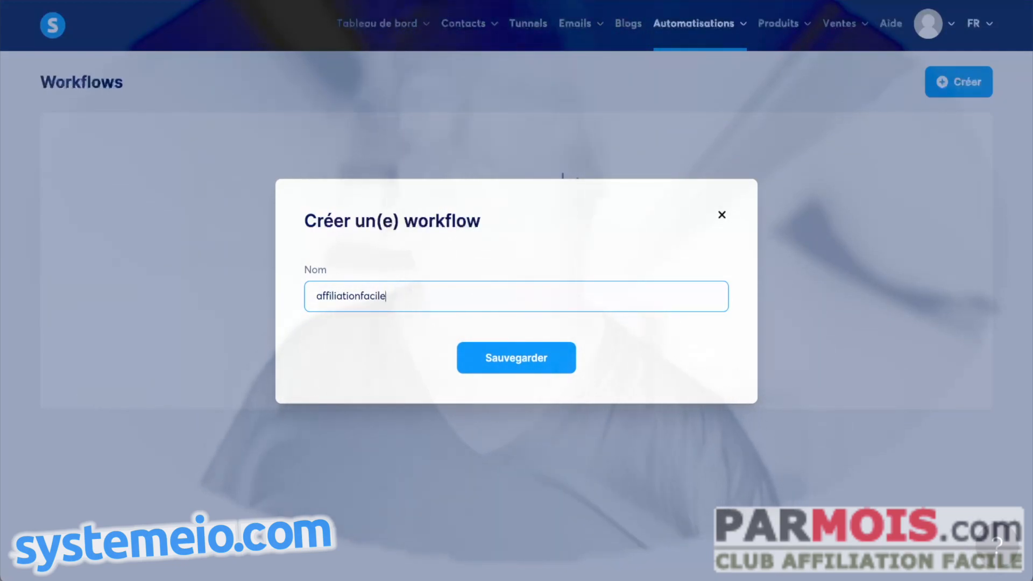
pyautogui.click(523, 360)
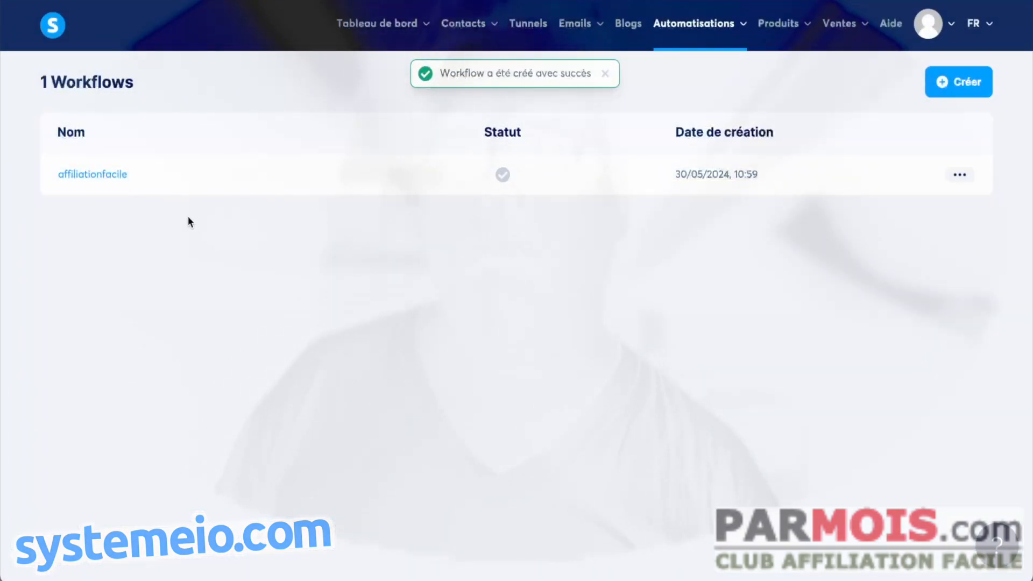
# Activate the affiliationfacile workflow and confirm the activation
pyautogui.click(960, 176)
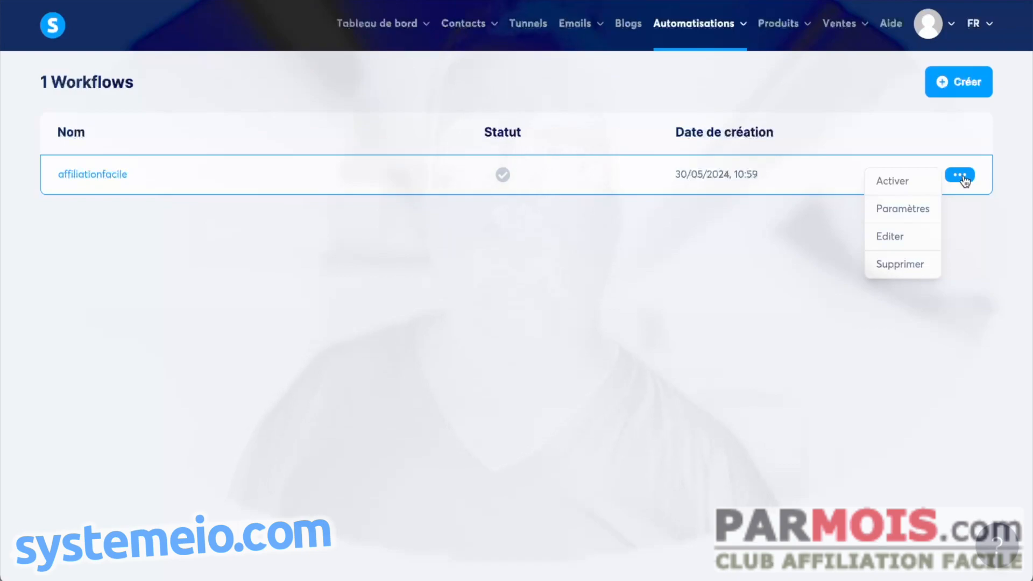
pyautogui.click(893, 181)
pyautogui.click(447, 329)
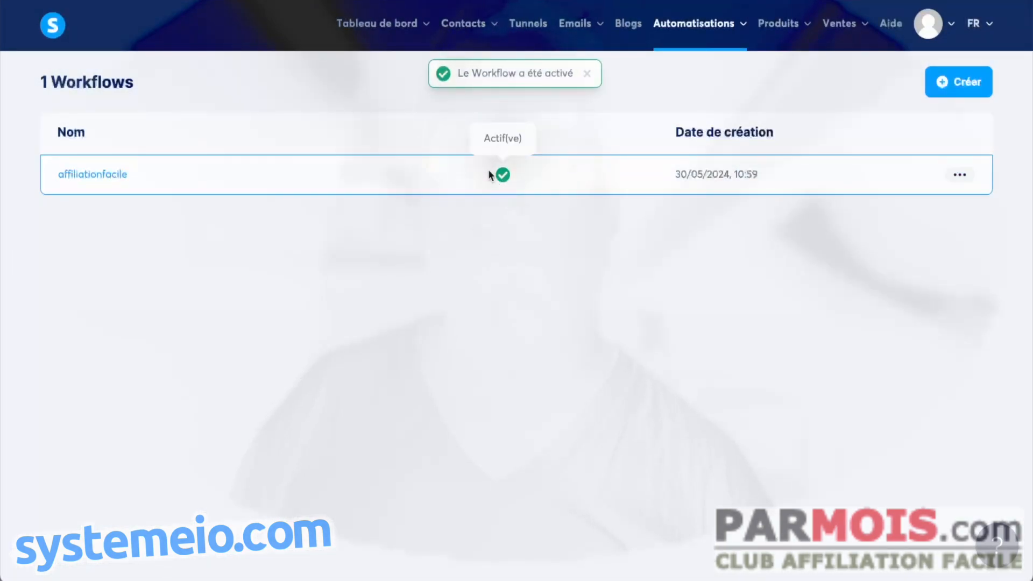
# In the affiliationfacile workflow, create a "Tag ajouté" trigger for the affiliationfacile tag
pyautogui.click(110, 177)
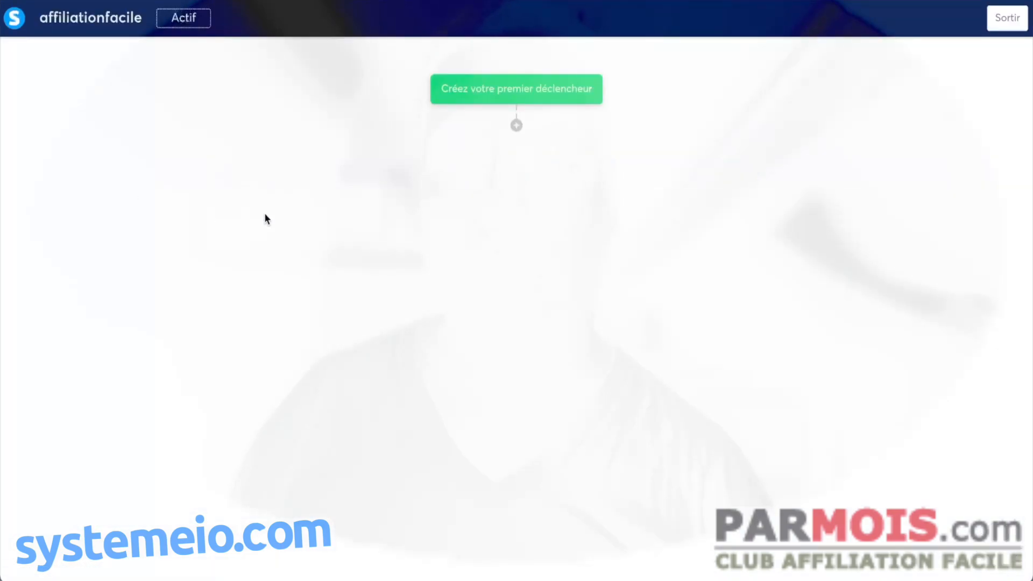
pyautogui.click(564, 94)
pyautogui.click(696, 251)
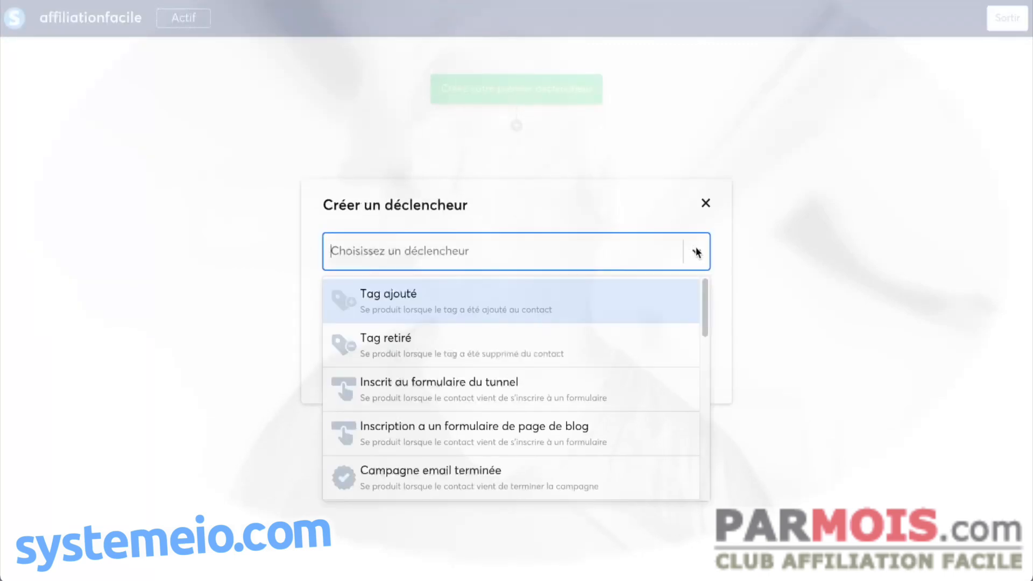
pyautogui.click(416, 296)
pyautogui.click(439, 308)
pyautogui.click(419, 366)
pyautogui.click(346, 342)
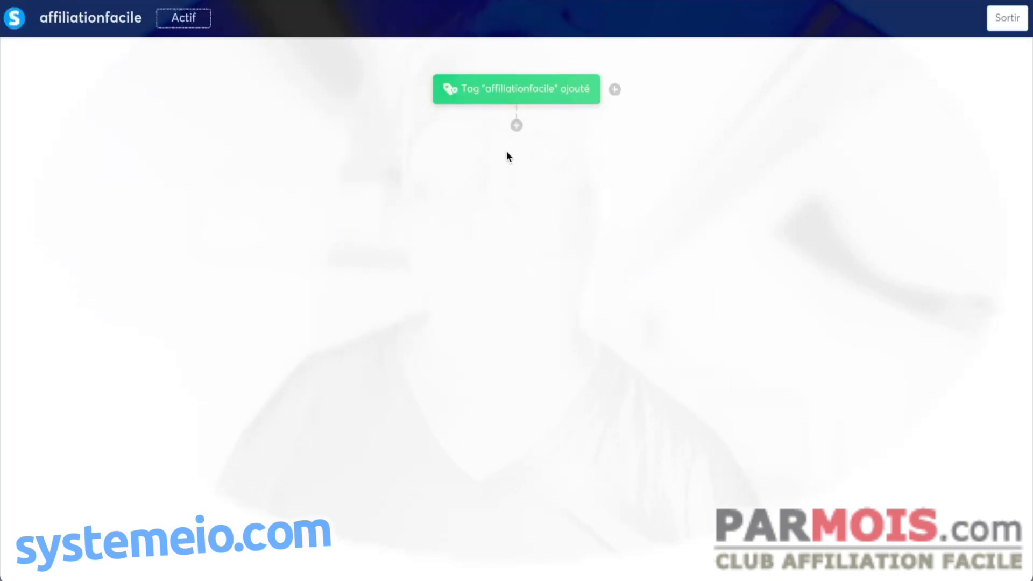
# Add an "Inscrire à une campagne" action below the tag trigger for the campaign "LA MACHINE À COMMISSIONS - PARMOIS.com"
pyautogui.click(516, 126)
pyautogui.click(430, 247)
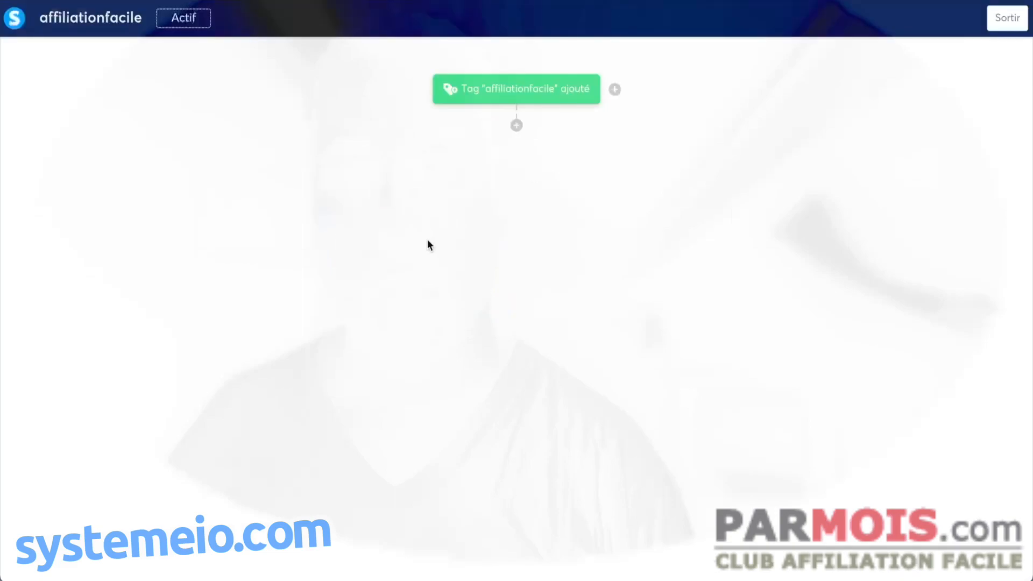
pyautogui.click(482, 253)
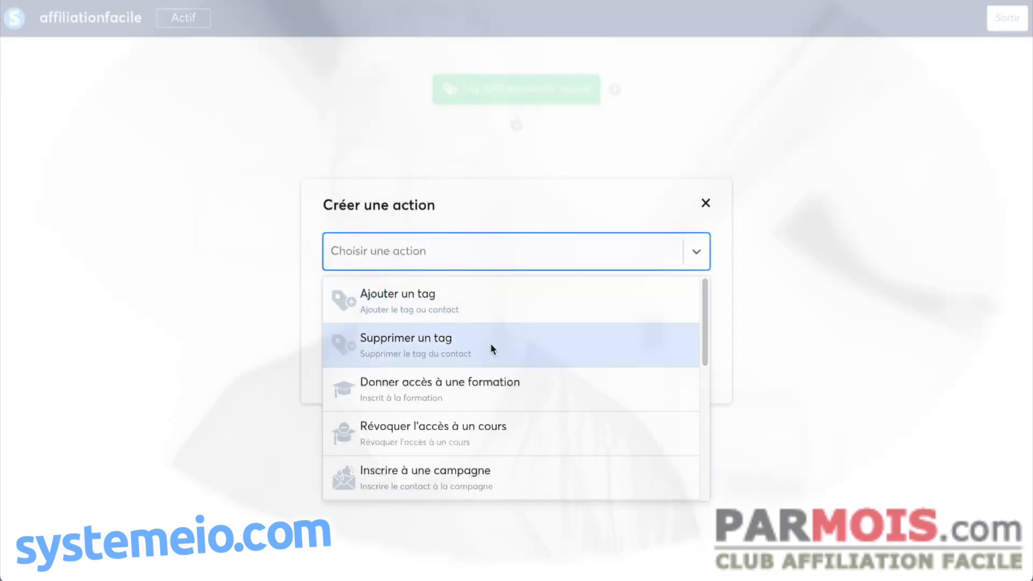
pyautogui.click(486, 474)
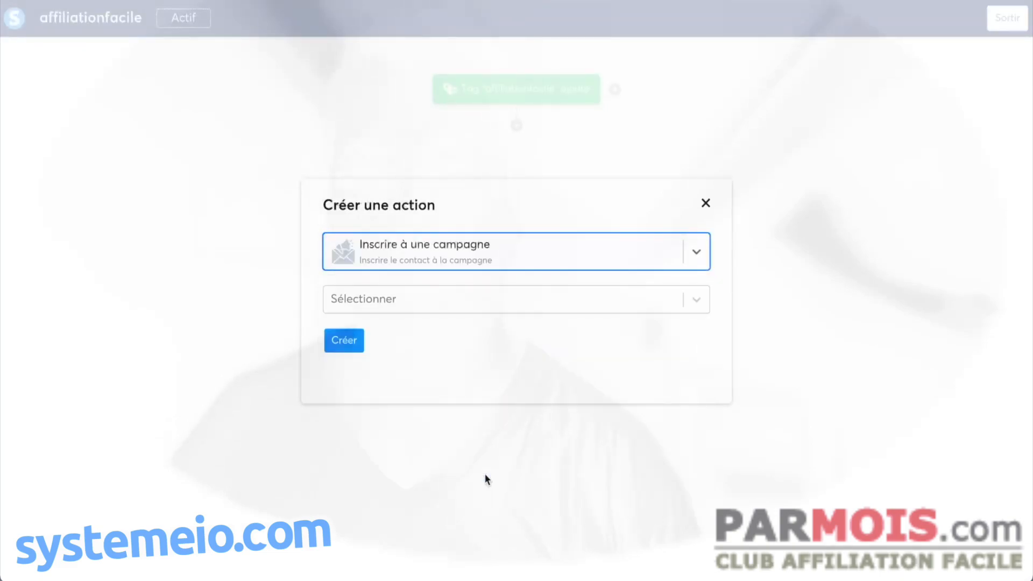
pyautogui.click(506, 299)
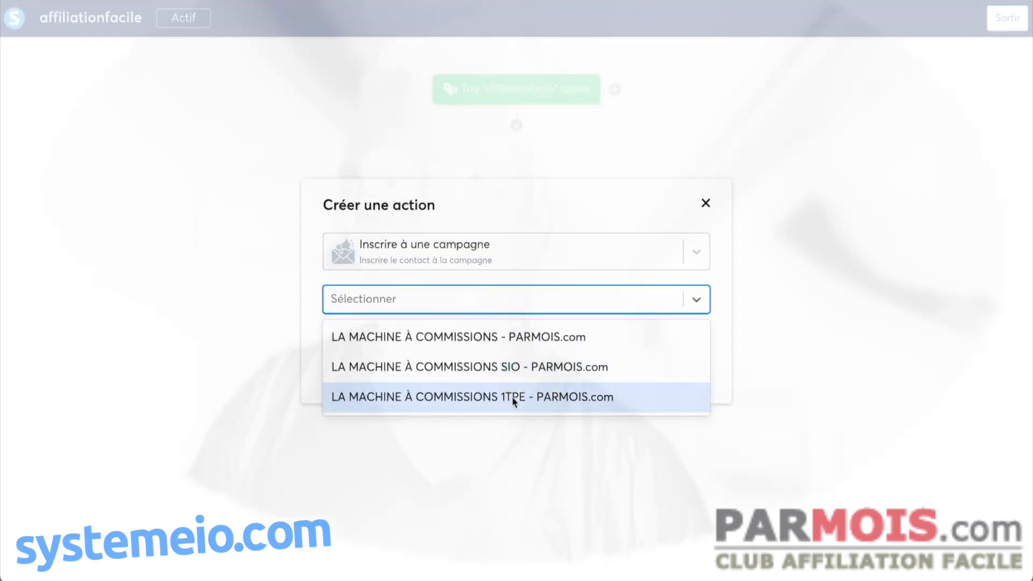
pyautogui.click(494, 339)
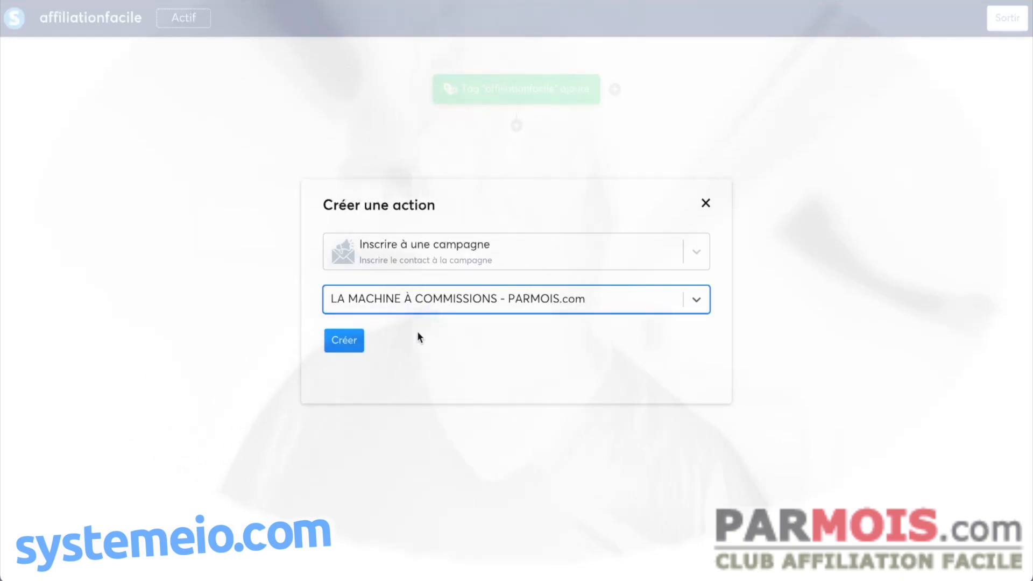
pyautogui.click(347, 340)
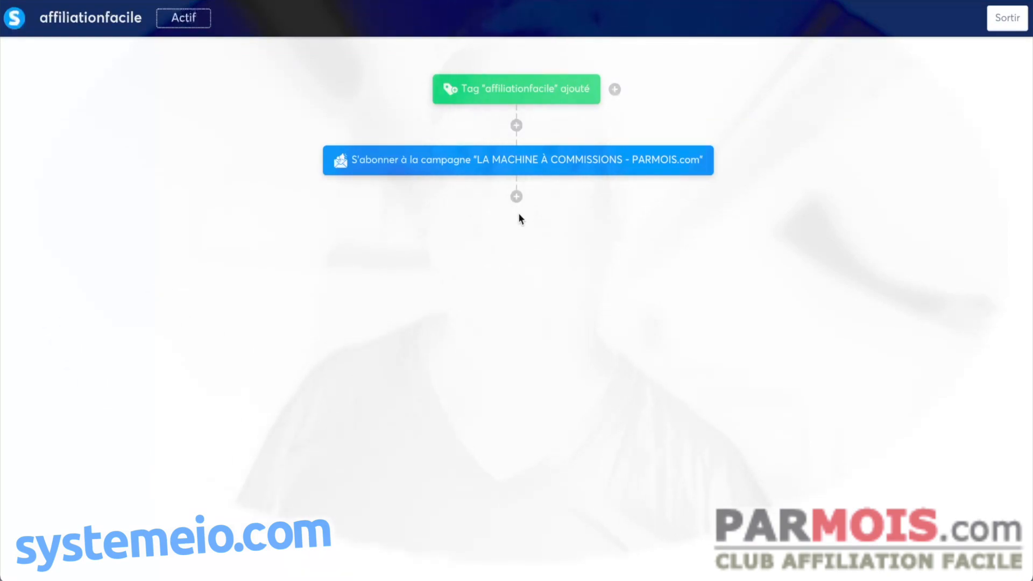
# Add a 1-hour delay after the "LA MACHINE À COMMISSIONS - PARMOIS.com" campaign action
pyautogui.click(517, 197)
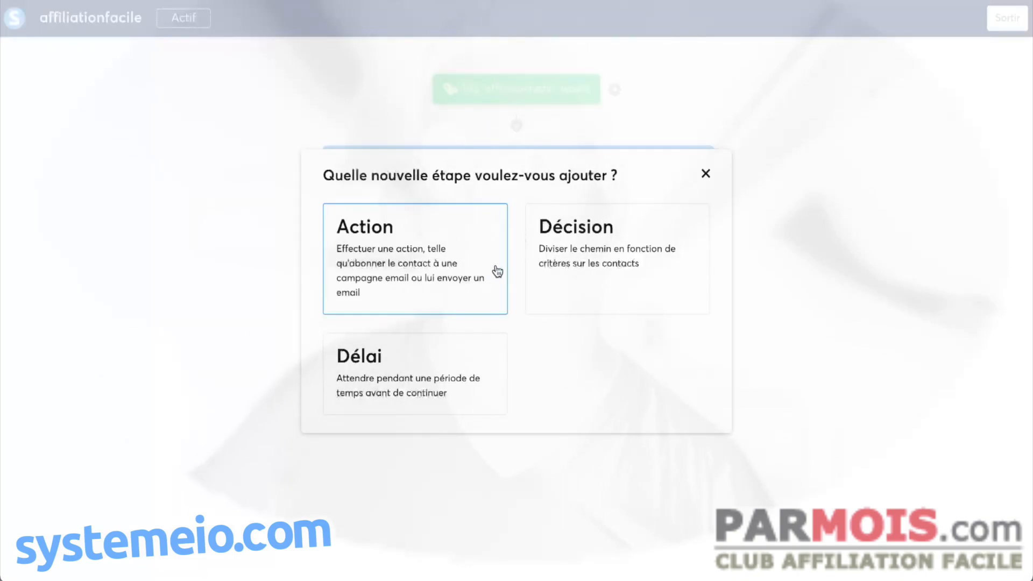
pyautogui.click(421, 349)
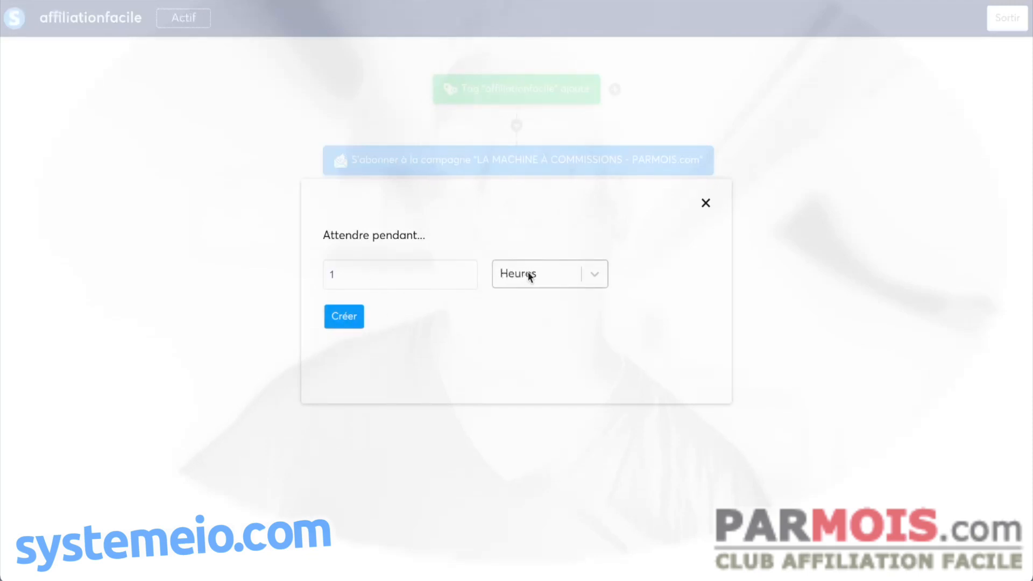
pyautogui.click(355, 321)
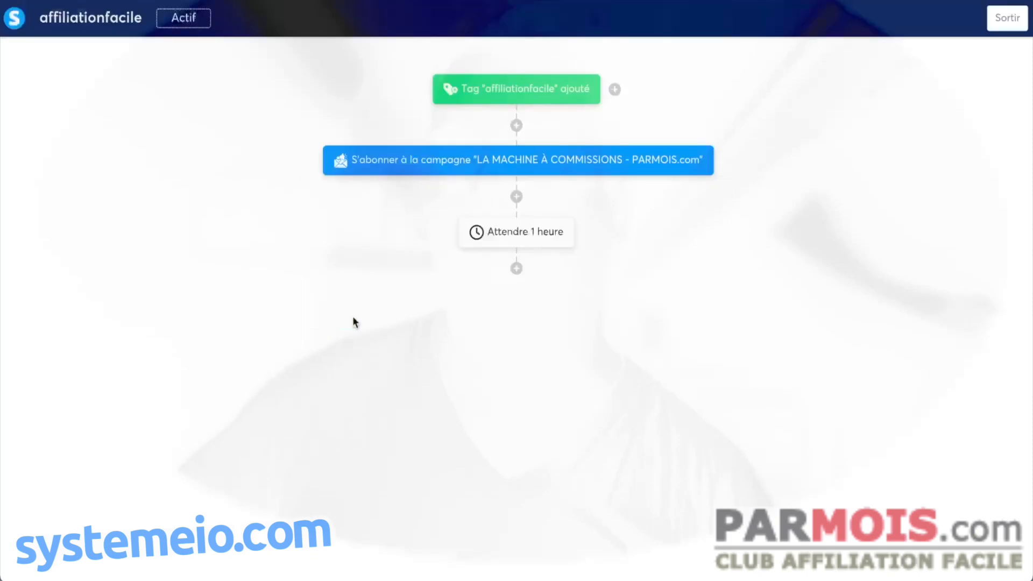
# Add an "Inscrire à une campagne" action after the delay for the campaign "LA MACHINE À COMMISSIONS SIO - PARMOIS.com"
pyautogui.click(517, 269)
pyautogui.click(357, 275)
pyautogui.click(456, 266)
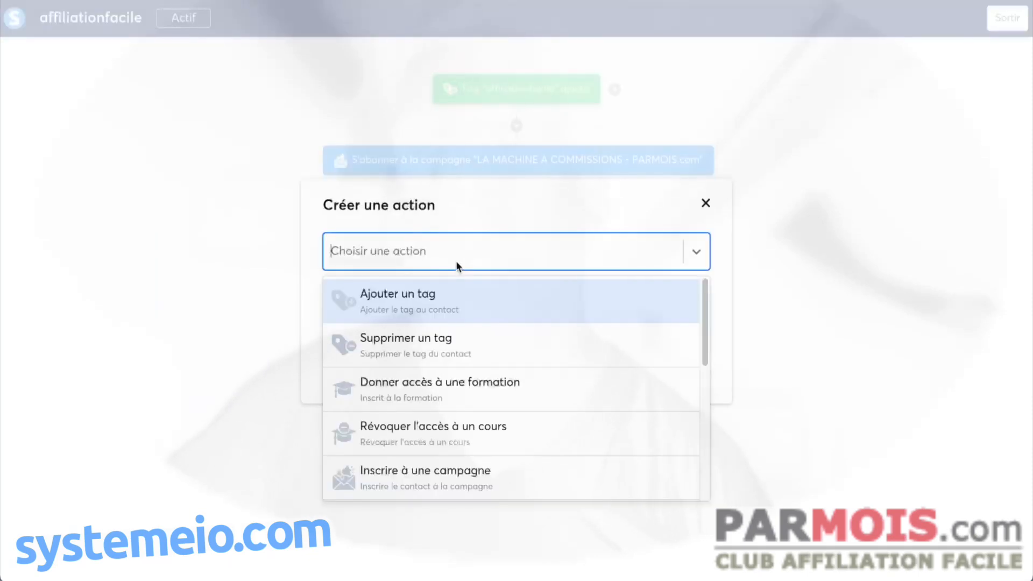
pyautogui.click(496, 471)
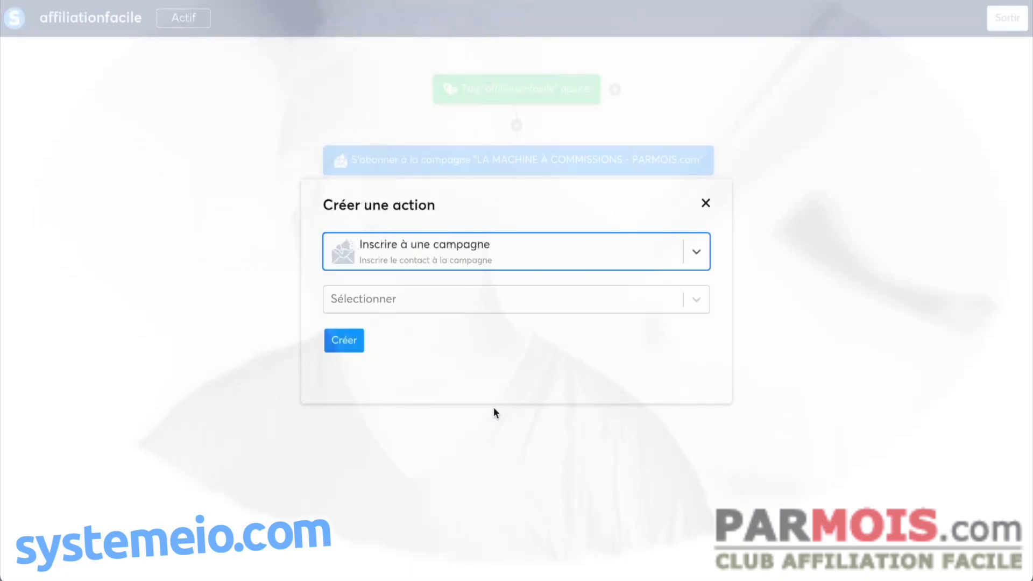
pyautogui.click(483, 311)
pyautogui.click(502, 364)
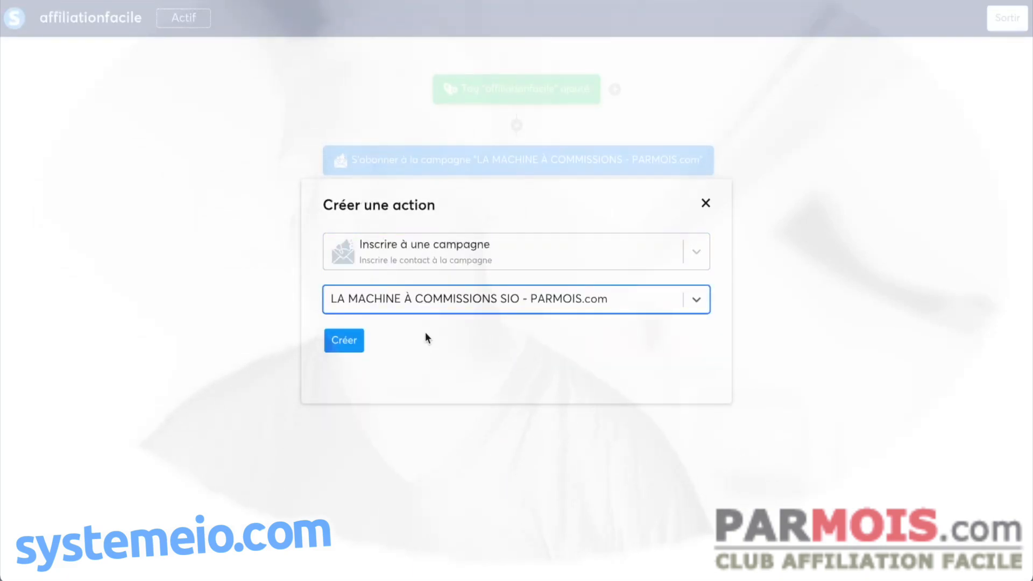
pyautogui.click(349, 344)
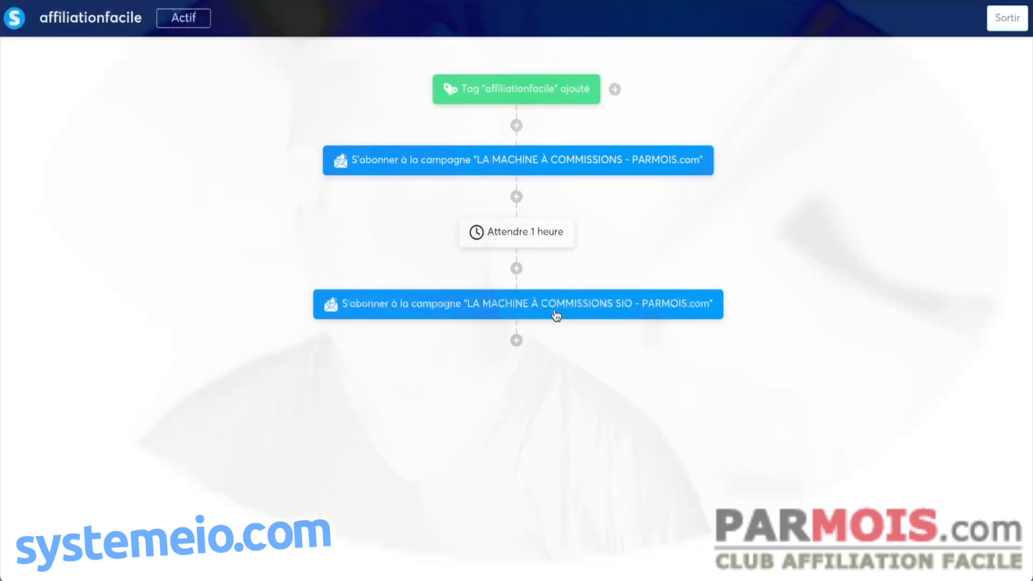
pyautogui.click(517, 342)
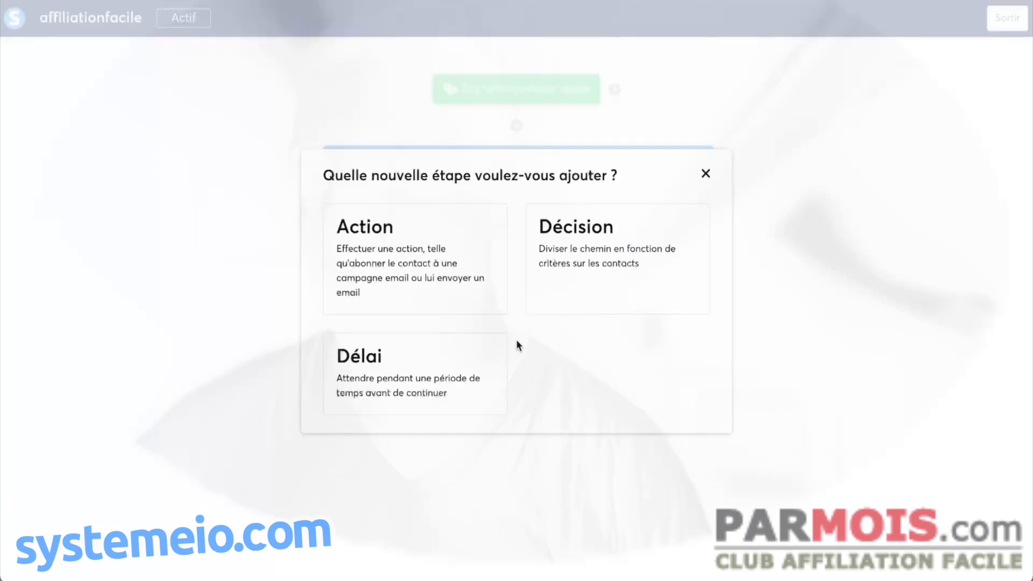
pyautogui.click(431, 270)
pyautogui.click(440, 251)
pyautogui.click(704, 209)
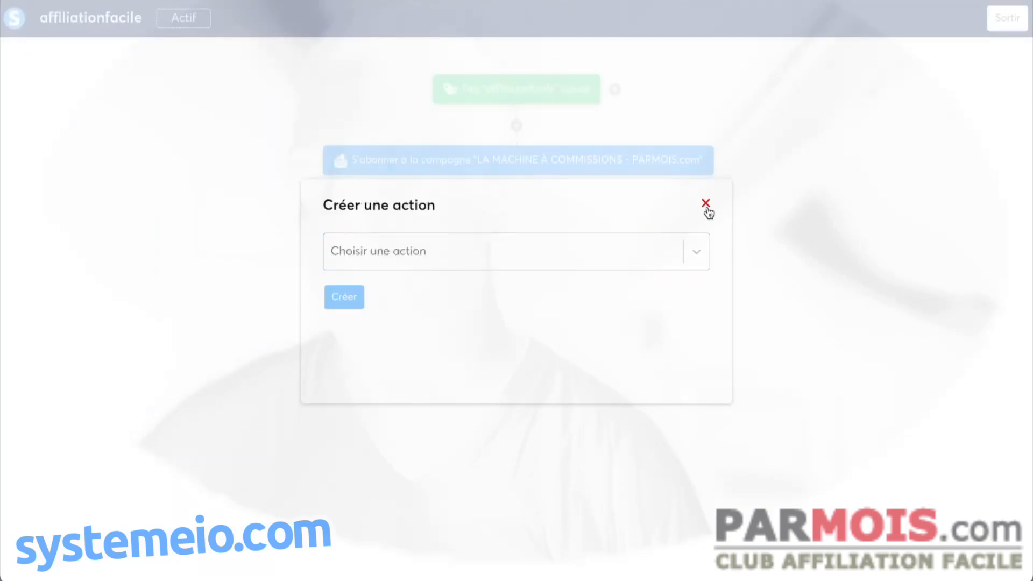
pyautogui.click(706, 205)
# Add a 1-hour delay after the "LA MACHINE À COMMISSIONS SIO - PARMOIS.com" campaign action
pyautogui.click(517, 341)
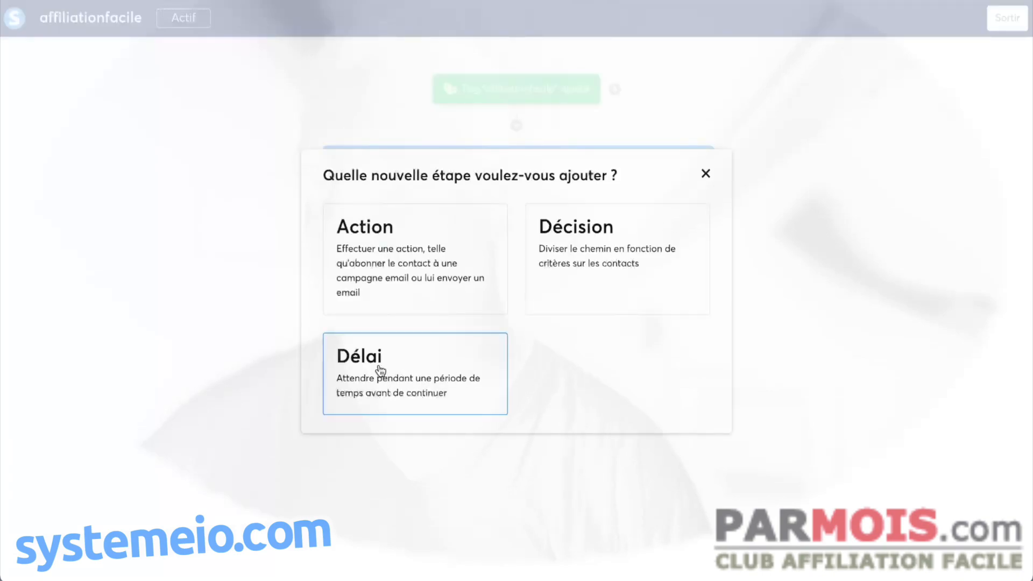
pyautogui.click(399, 376)
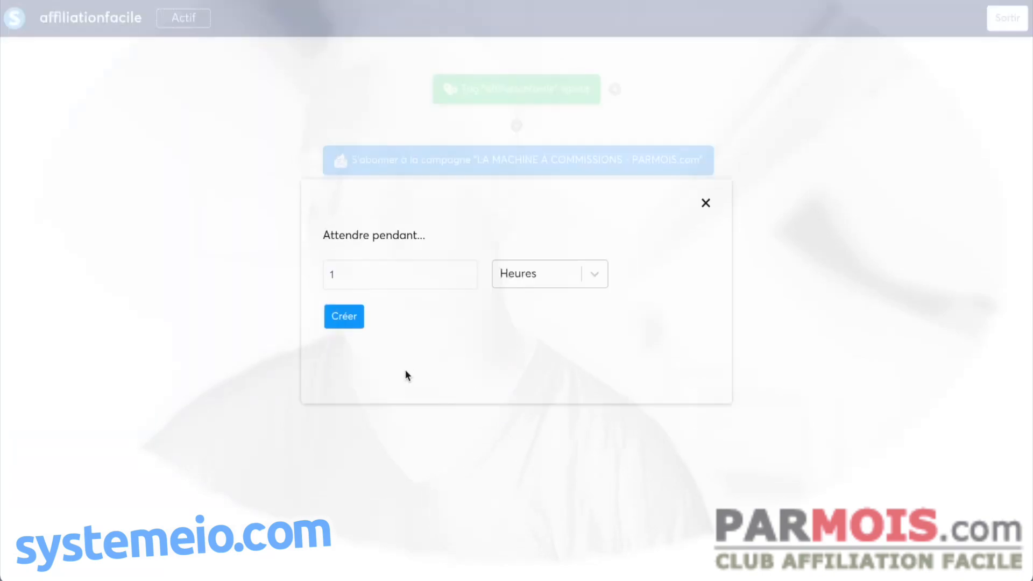
pyautogui.click(346, 320)
# Add an "Inscrire à une campagne" action at the end of the workflow for "LA MACHINE À COMMISSIONS 1TPE - PARMOIS.com"
pyautogui.click(516, 414)
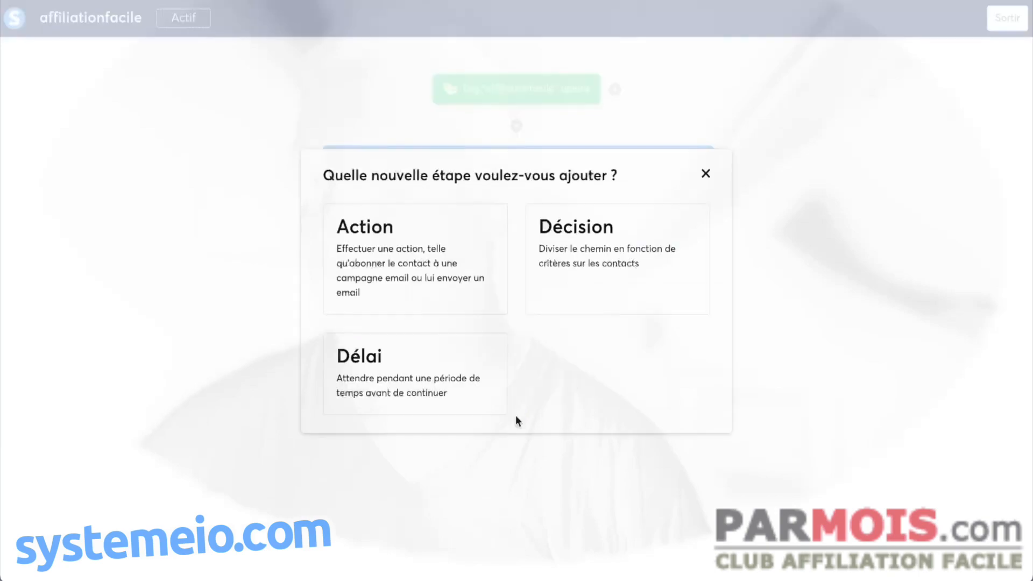
pyautogui.click(393, 295)
pyautogui.click(512, 261)
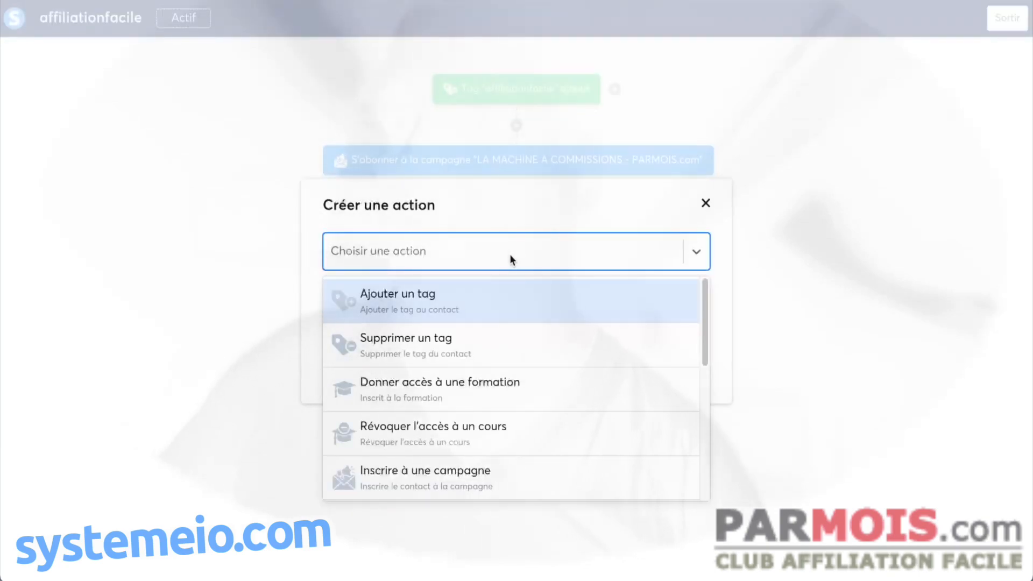
pyautogui.click(486, 475)
pyautogui.click(435, 303)
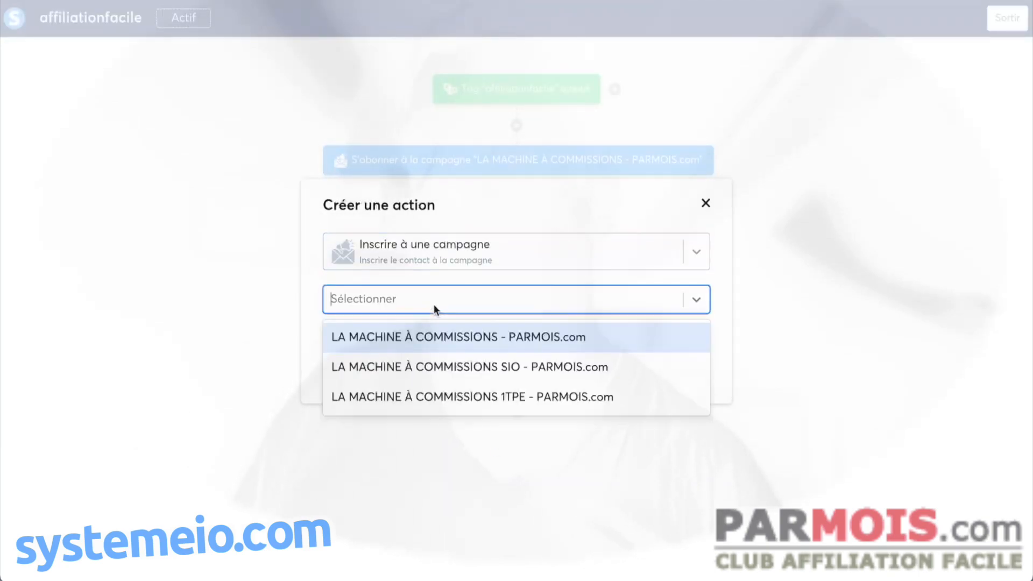
pyautogui.click(467, 396)
pyautogui.click(348, 345)
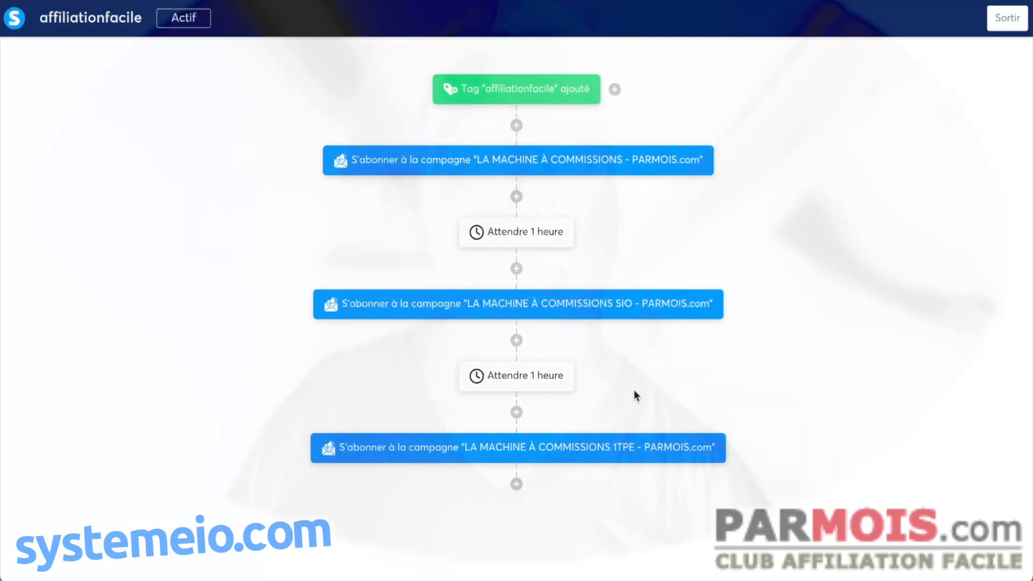
# Exit the workflow editor, go to the course lesson "Importer le tunnel" and import the funnel through its link
pyautogui.click(1001, 25)
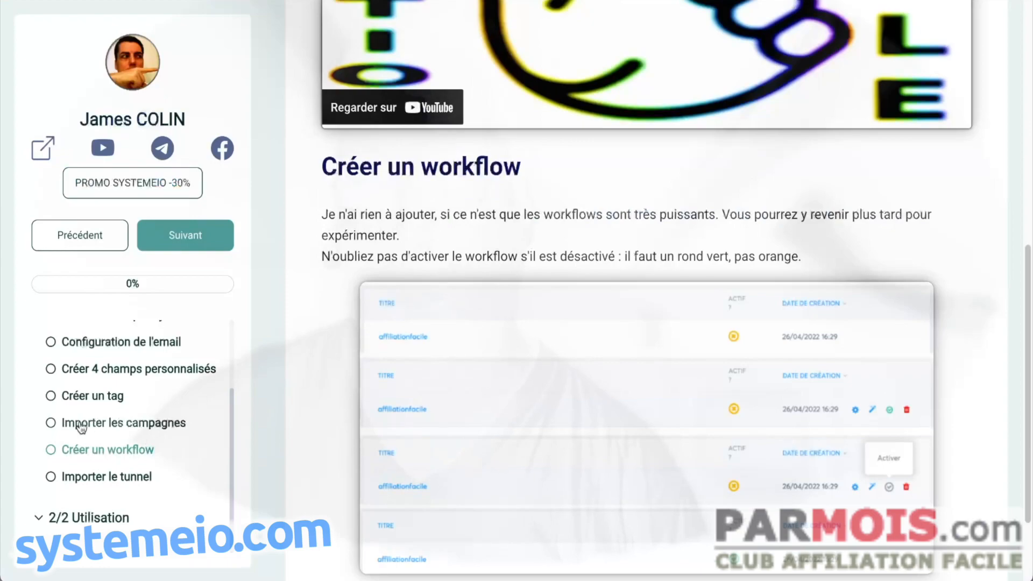
pyautogui.click(117, 476)
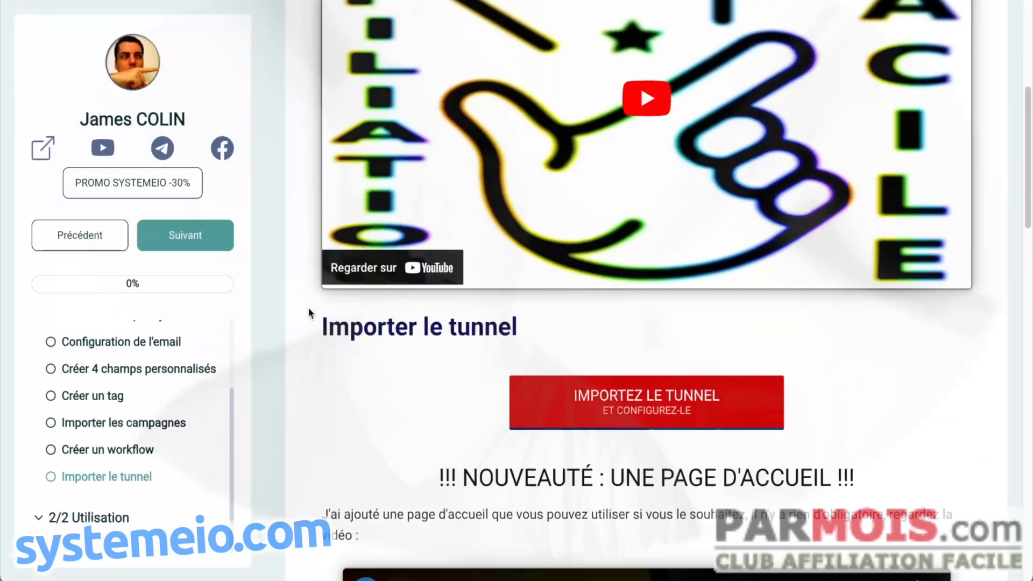
pyautogui.scroll(-1, 308, 308)
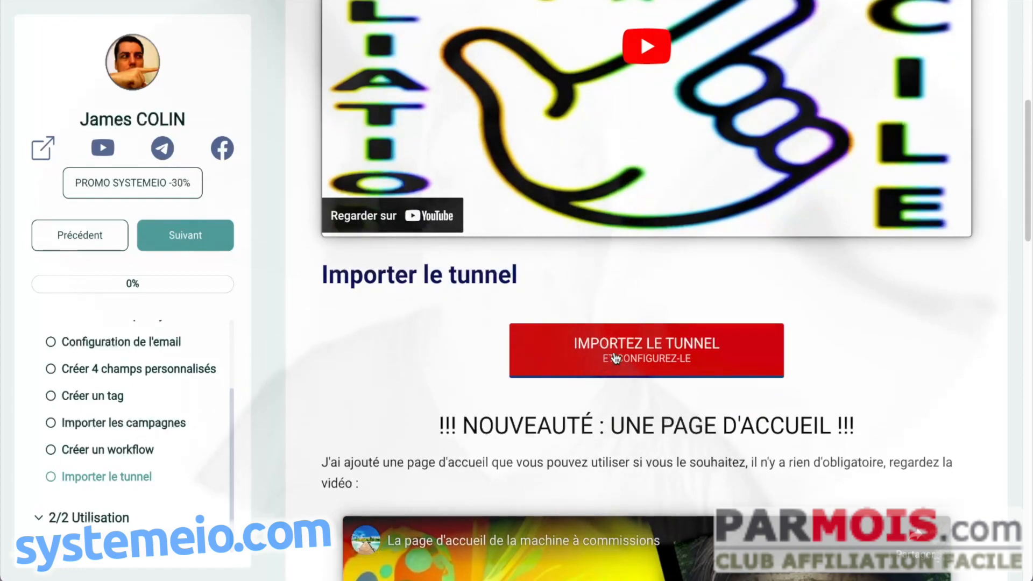
pyautogui.click(627, 350)
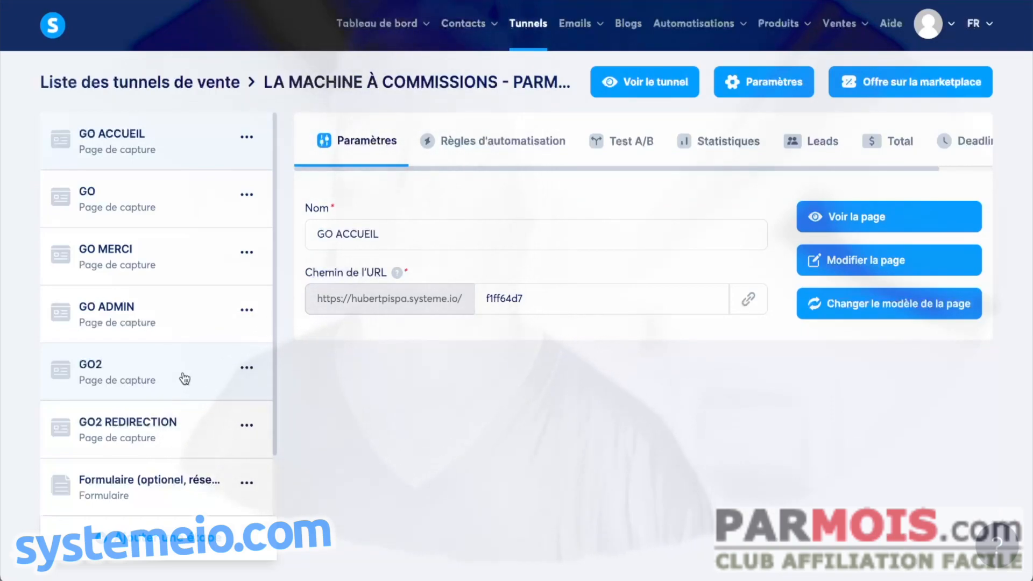
# Delete the GO2 and GO2 REDIRECTION pages from the imported LA MACHINE À COMMISSIONS funnel, confirming each deletion
pyautogui.click(247, 368)
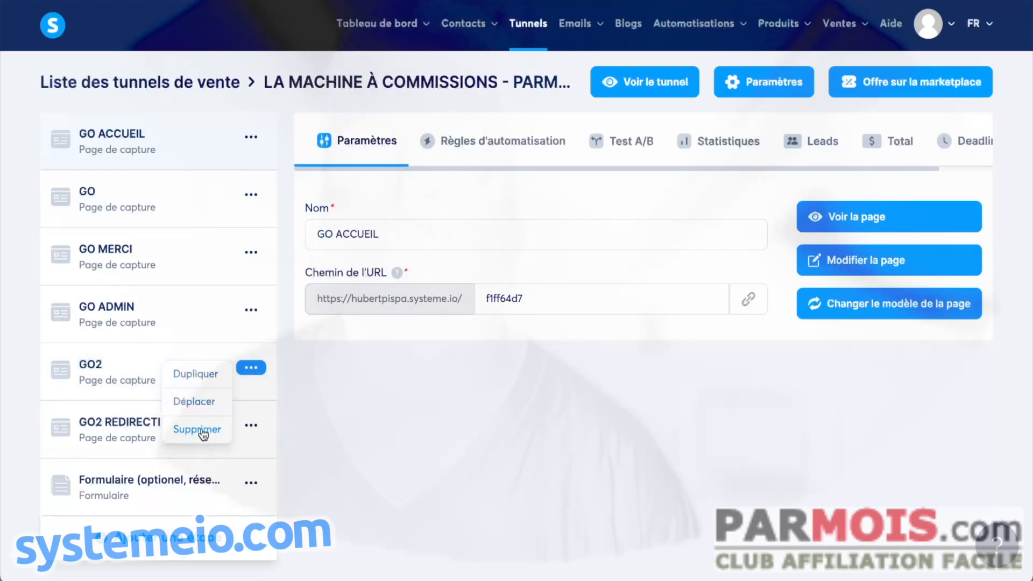
pyautogui.click(203, 434)
pyautogui.click(428, 336)
pyautogui.click(248, 370)
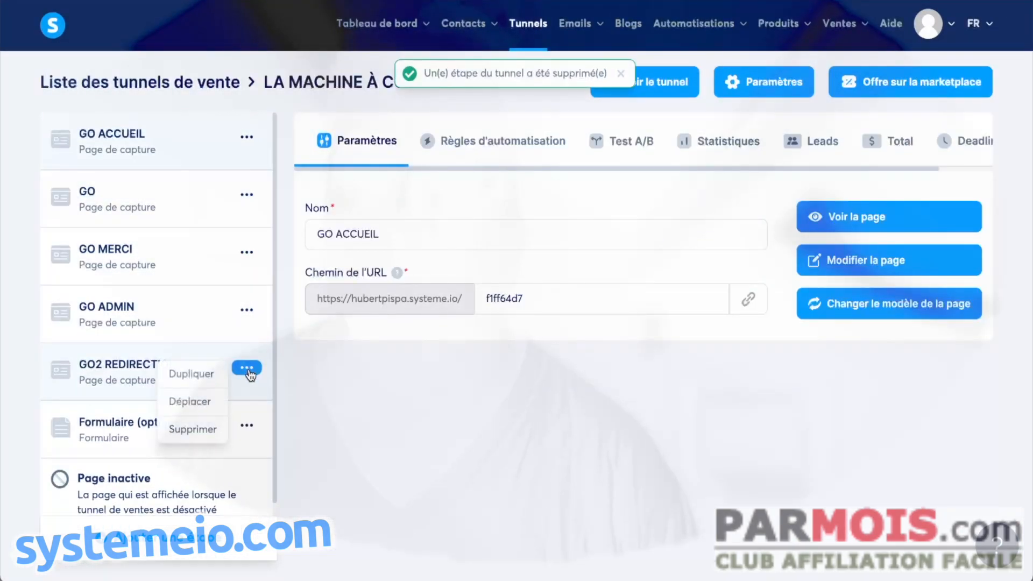
pyautogui.click(203, 429)
pyautogui.click(420, 347)
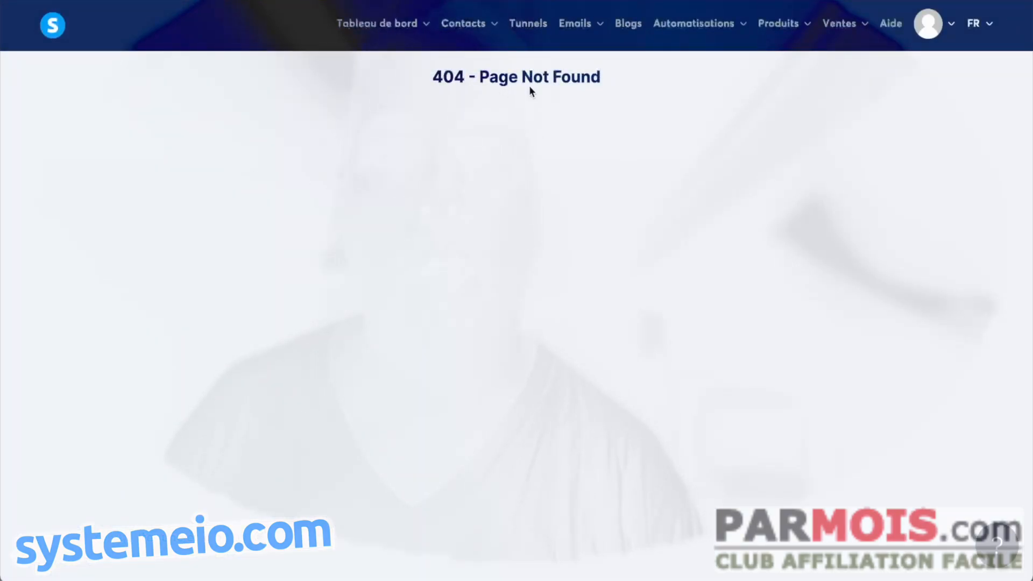
# Reopen the LA MACHINE À COMMISSIONS funnel from the funnel list and clear the URL path of its GO ACCUEIL page
pyautogui.click(530, 31)
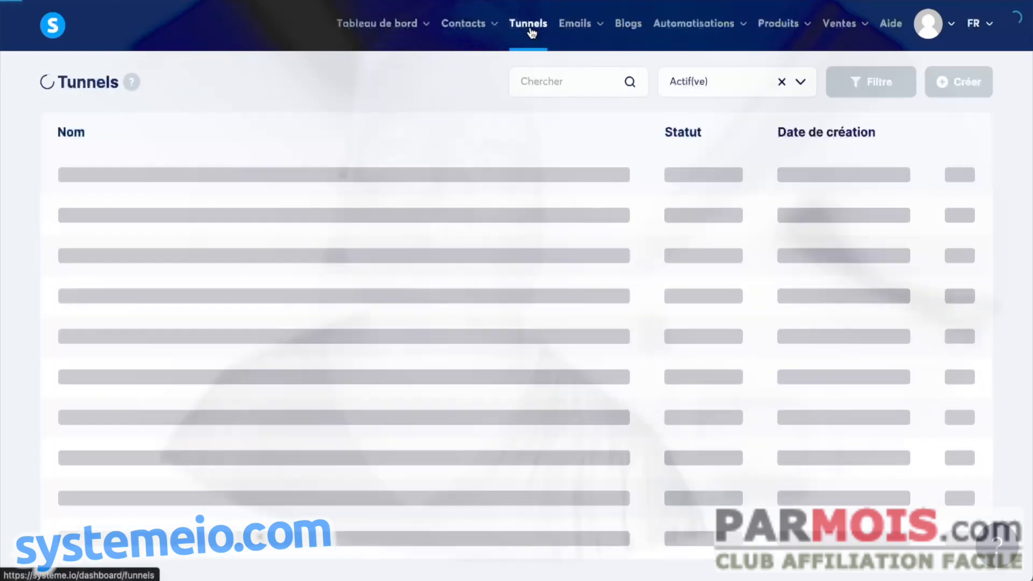
pyautogui.click(185, 175)
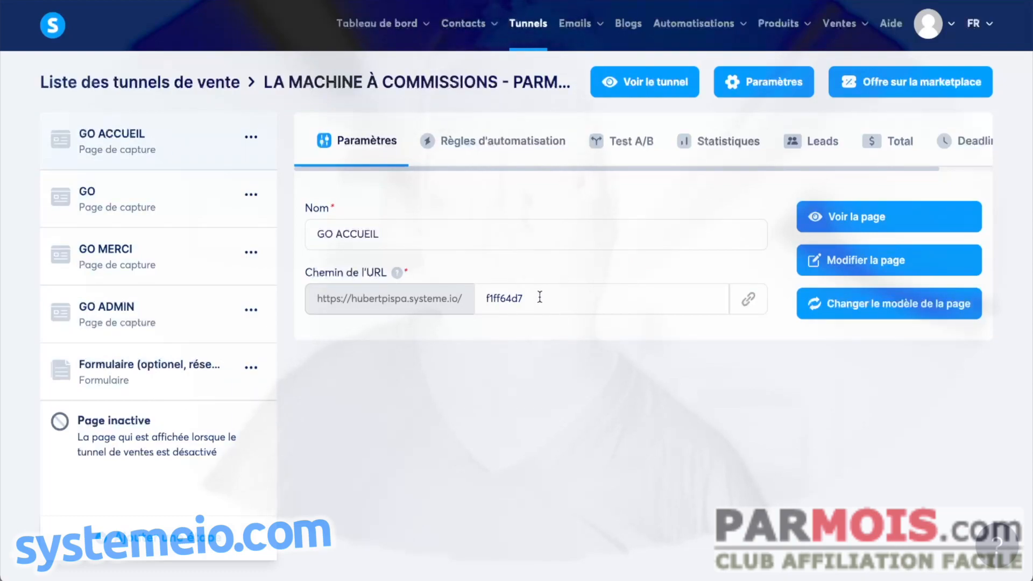
pyautogui.moveTo(542, 295); pyautogui.dragTo(434, 300)
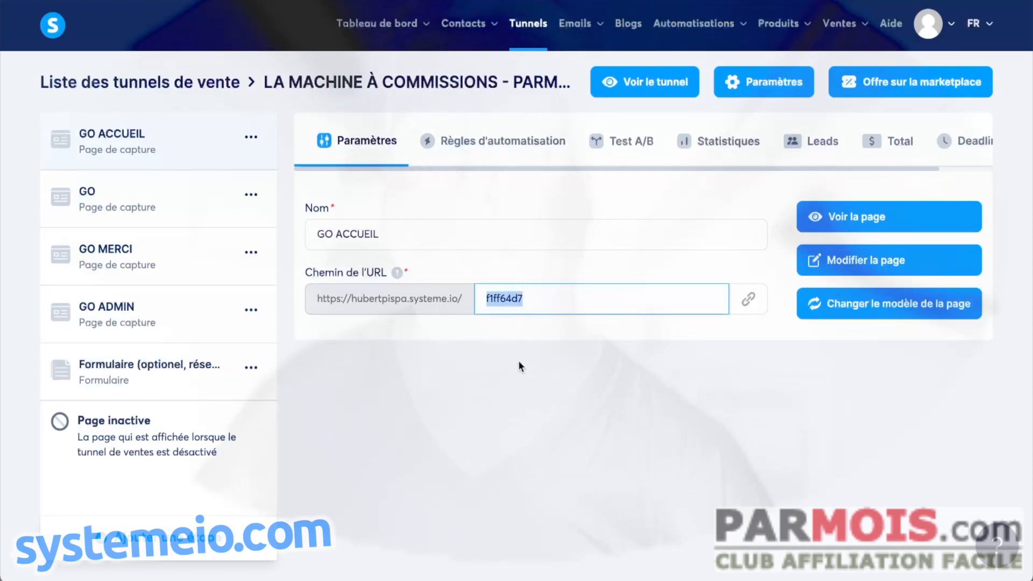
pyautogui.press('BackSpace')
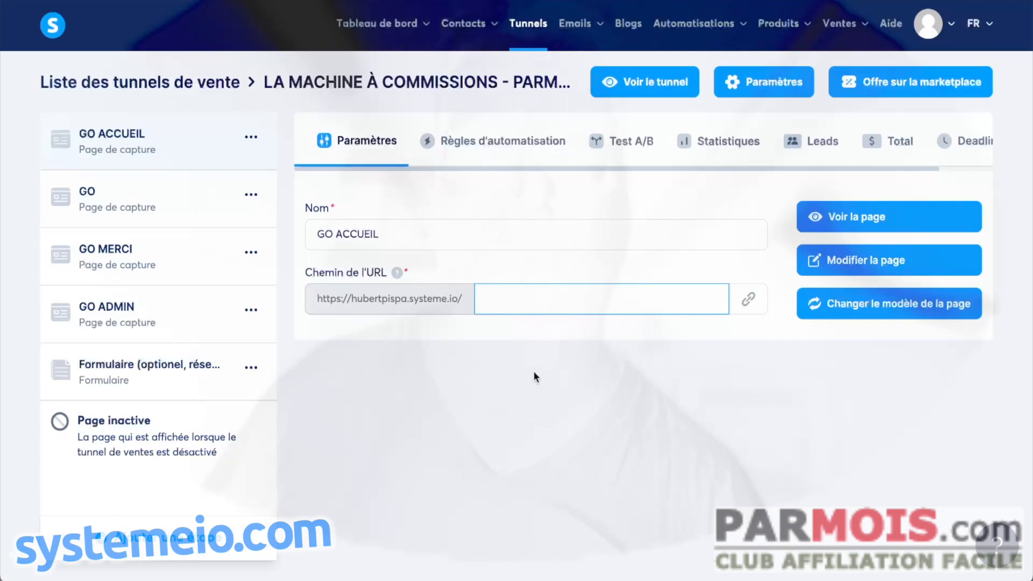
pyautogui.click(563, 330)
# Set the URL path of the funnel's GO page to "go"
pyautogui.click(184, 209)
pyautogui.moveTo(542, 296); pyautogui.dragTo(460, 298)
pyautogui.write('go')
pyautogui.click(523, 328)
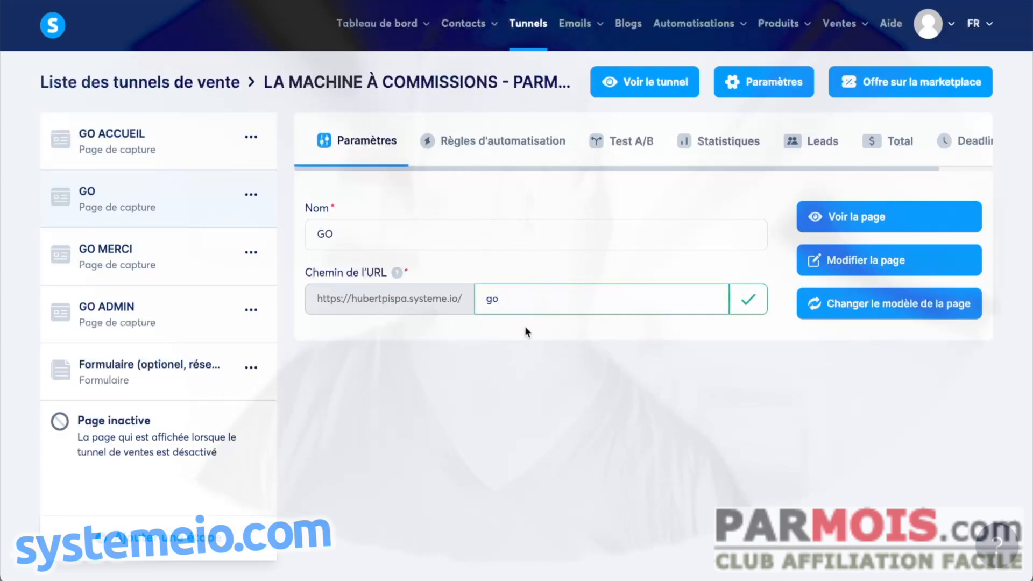
# Set the URL path of the funnel's GO MERCI page to "go-merci"
pyautogui.moveTo(544, 298); pyautogui.dragTo(438, 296)
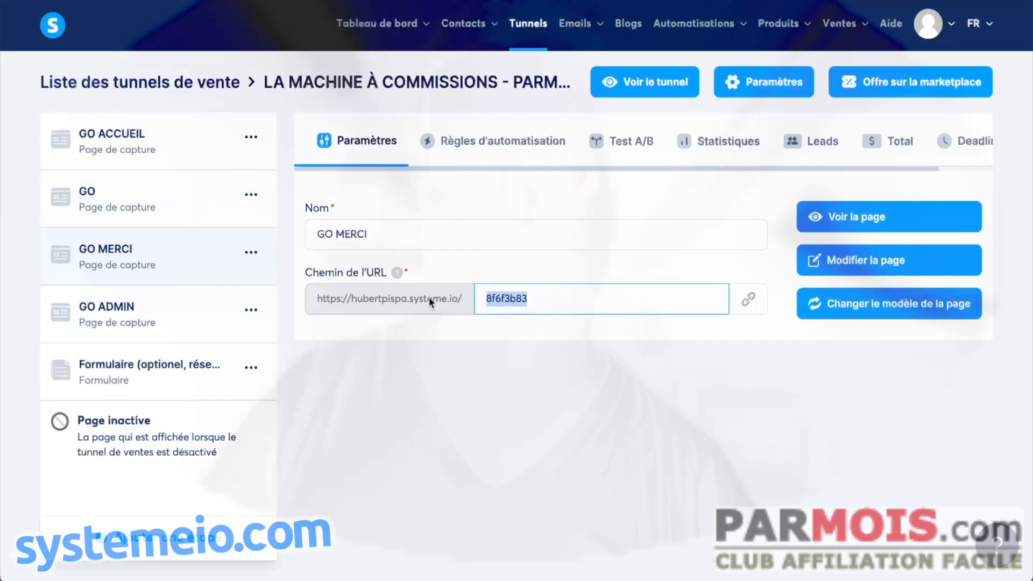
pyautogui.write('go-m')
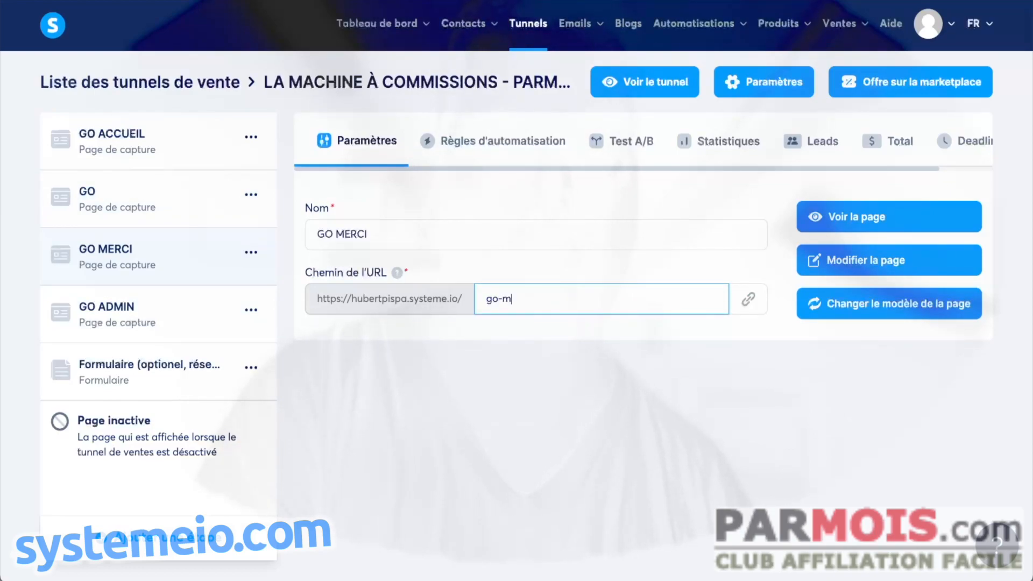
pyautogui.write('erci')
pyautogui.click(519, 331)
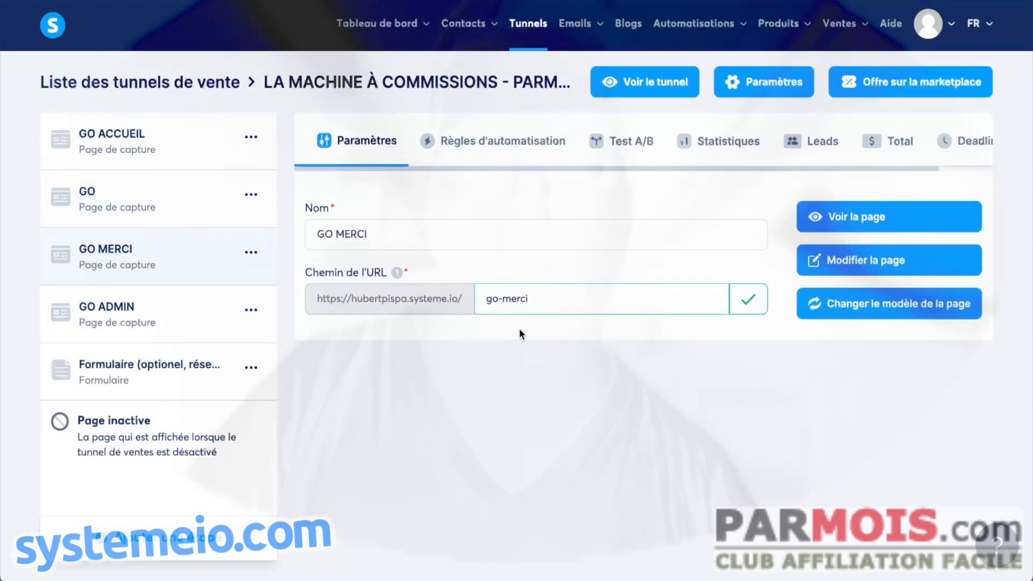
# Set the URL path of the funnel's GO ADMIN page to "go-admin"
pyautogui.click(155, 330)
pyautogui.moveTo(548, 300); pyautogui.dragTo(451, 298)
pyautogui.write('go-admin')
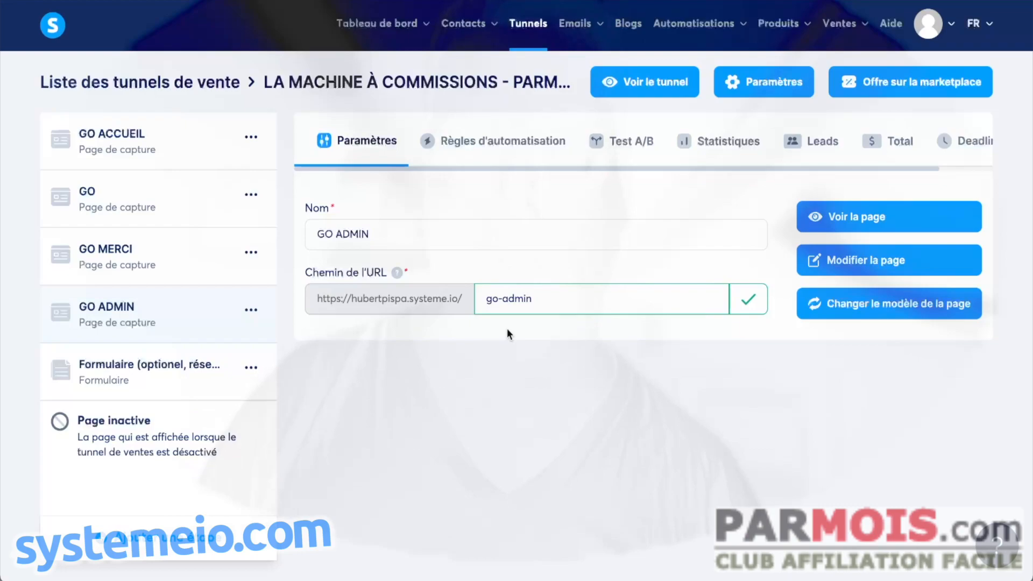
pyautogui.click(146, 379)
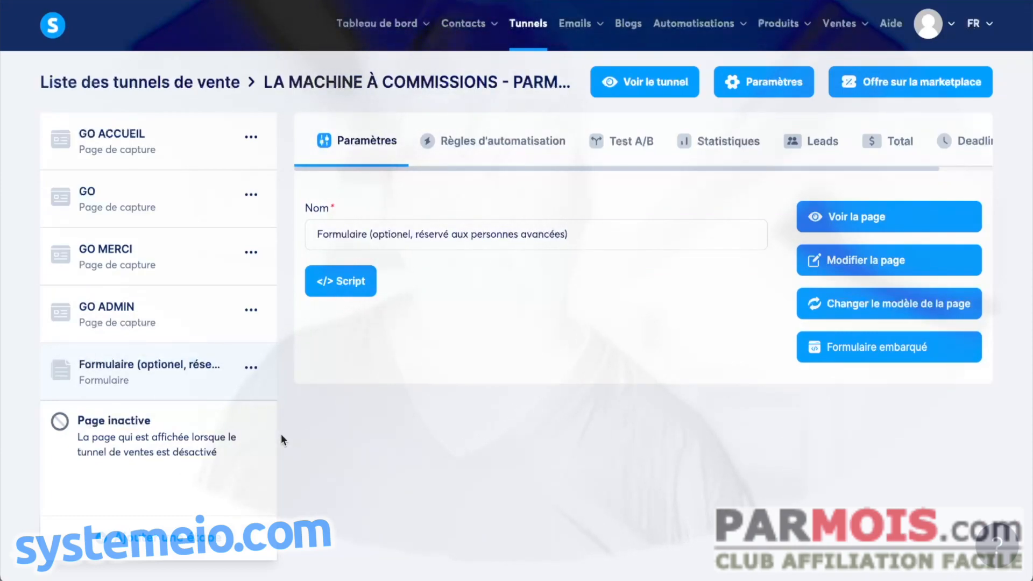
pyautogui.click(169, 147)
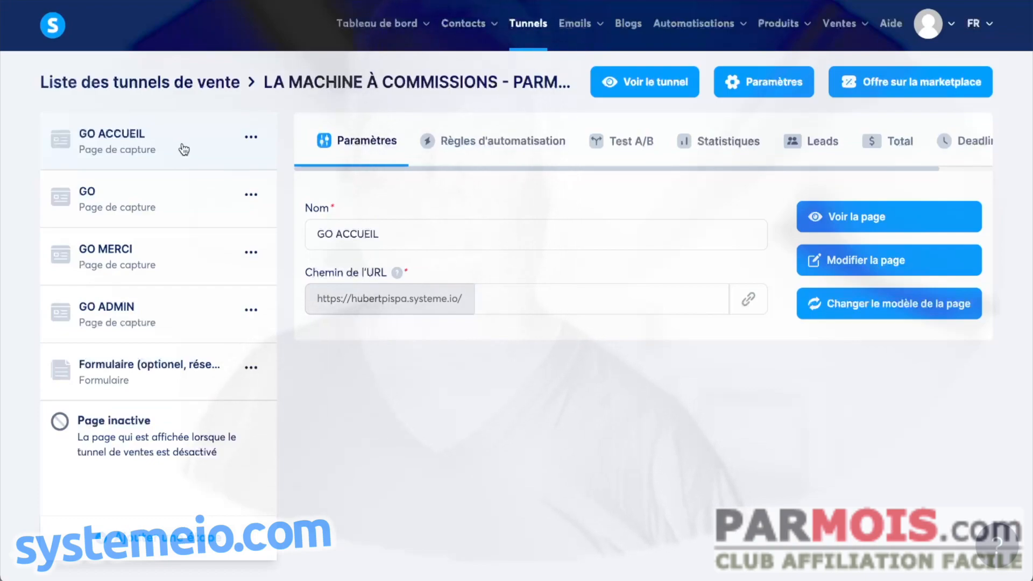
# Add an automation rule to the GO page with the trigger "Inscription sur la page (optin)"
pyautogui.click(176, 202)
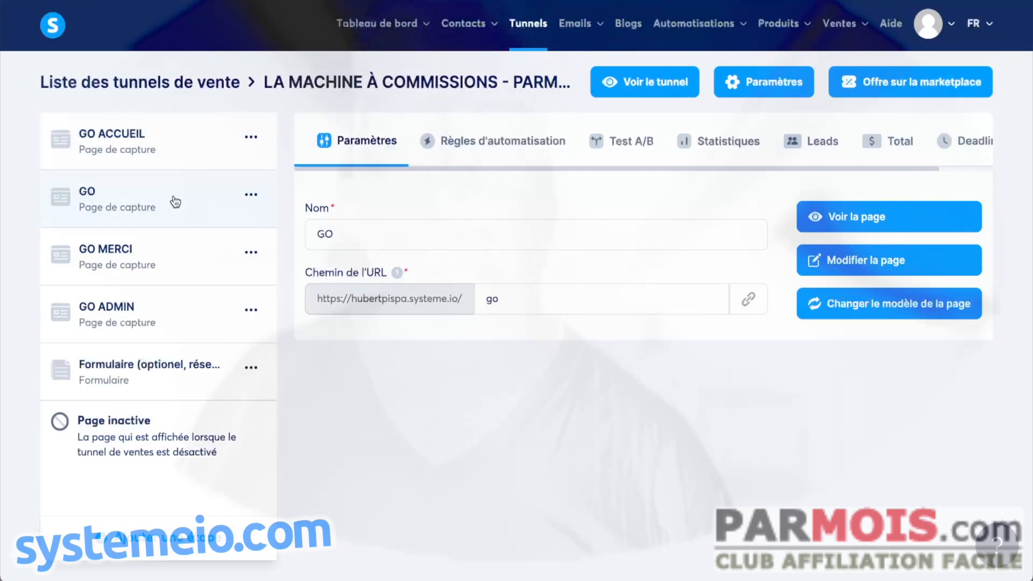
pyautogui.click(506, 149)
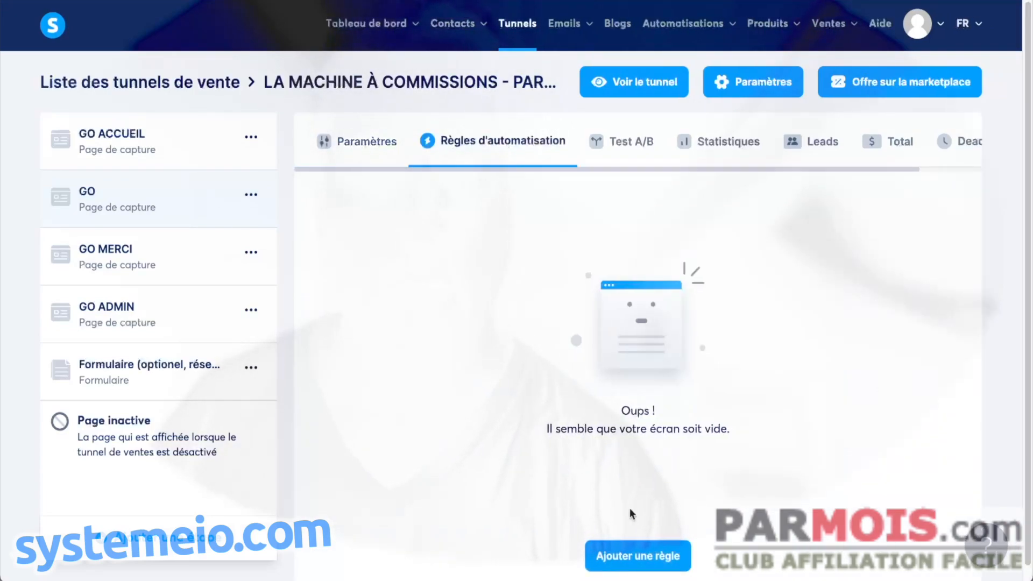
pyautogui.click(640, 555)
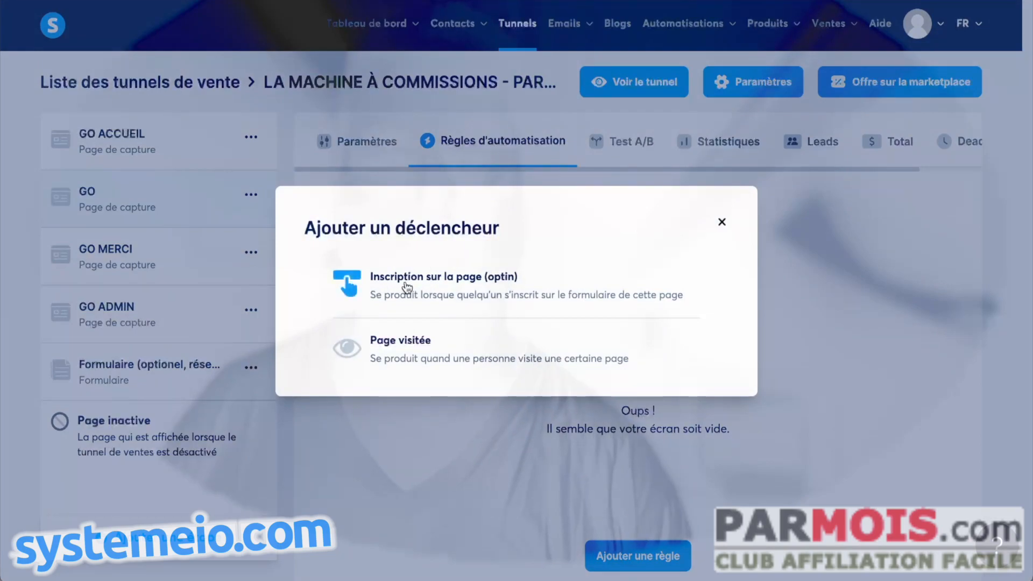
pyautogui.click(452, 283)
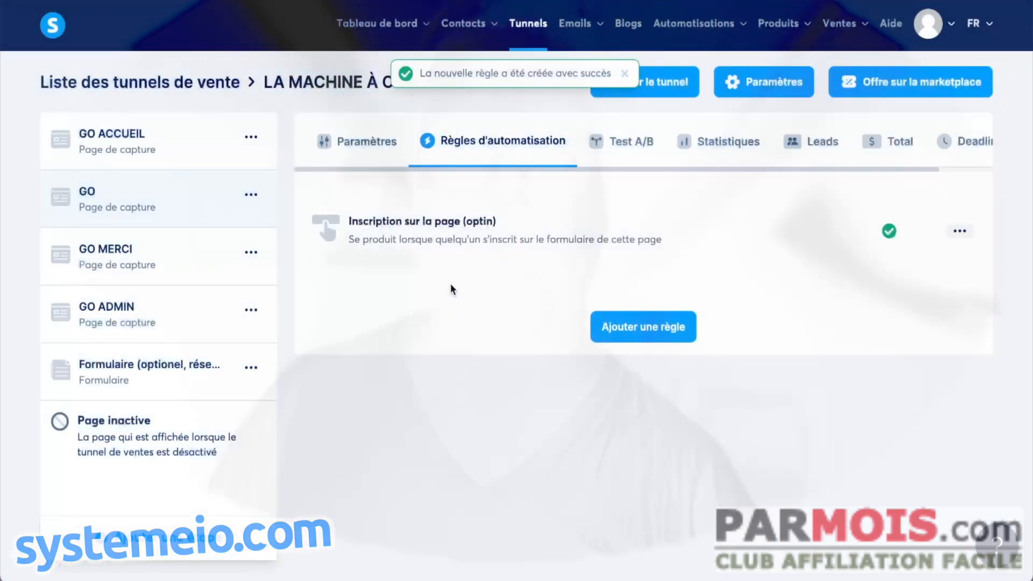
# Give the GO page's optin rule an "Ajouter un tag" action with the affiliationfacile tag and save the rule
pyautogui.click(447, 241)
pyautogui.click(738, 229)
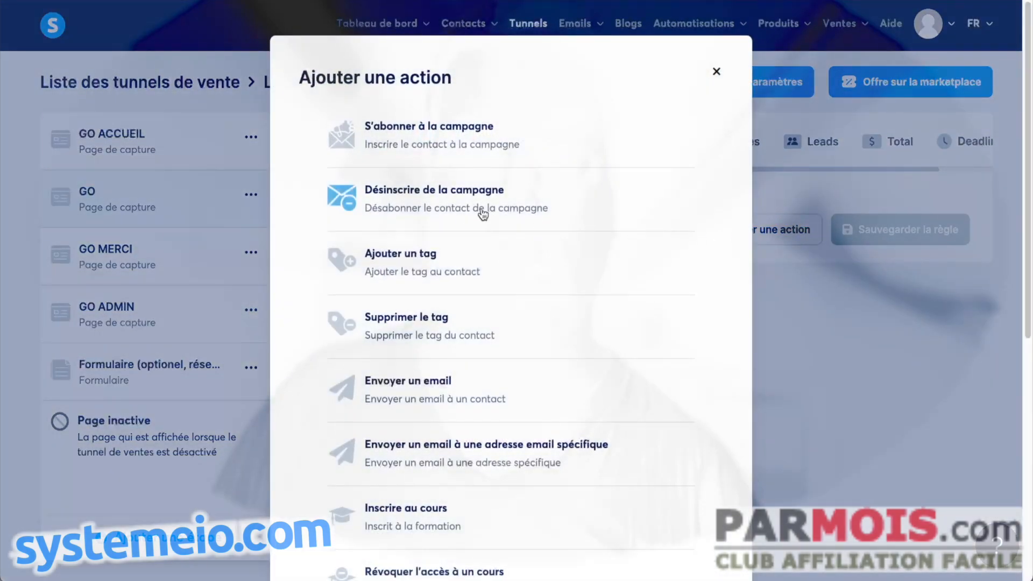
pyautogui.click(437, 266)
pyautogui.click(718, 290)
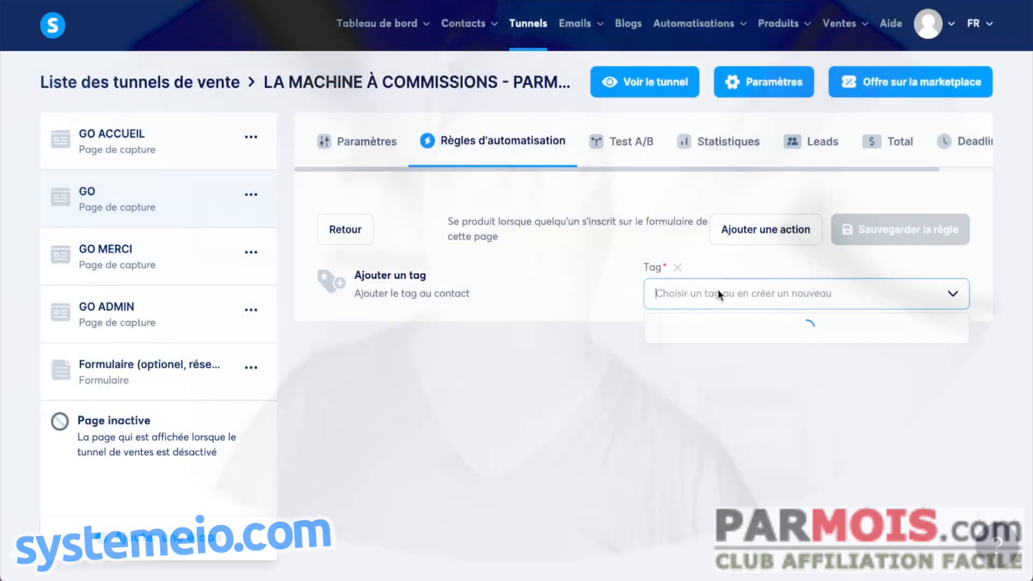
pyautogui.click(692, 359)
pyautogui.click(849, 244)
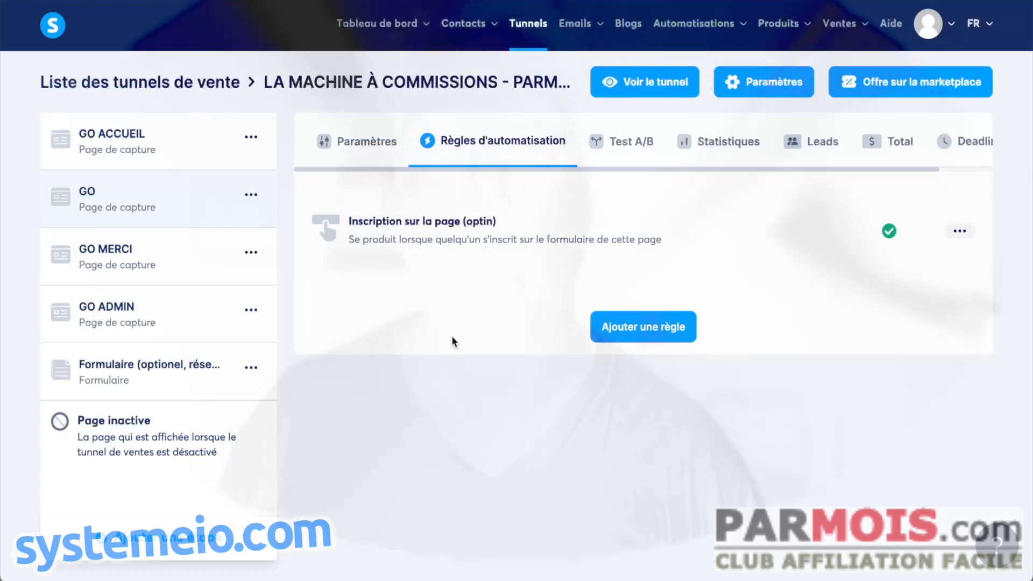
# Reopen the GO page's optin rule, add a second "Ajouter un tag" action with the Contacts tag and save the rule
pyautogui.click(528, 239)
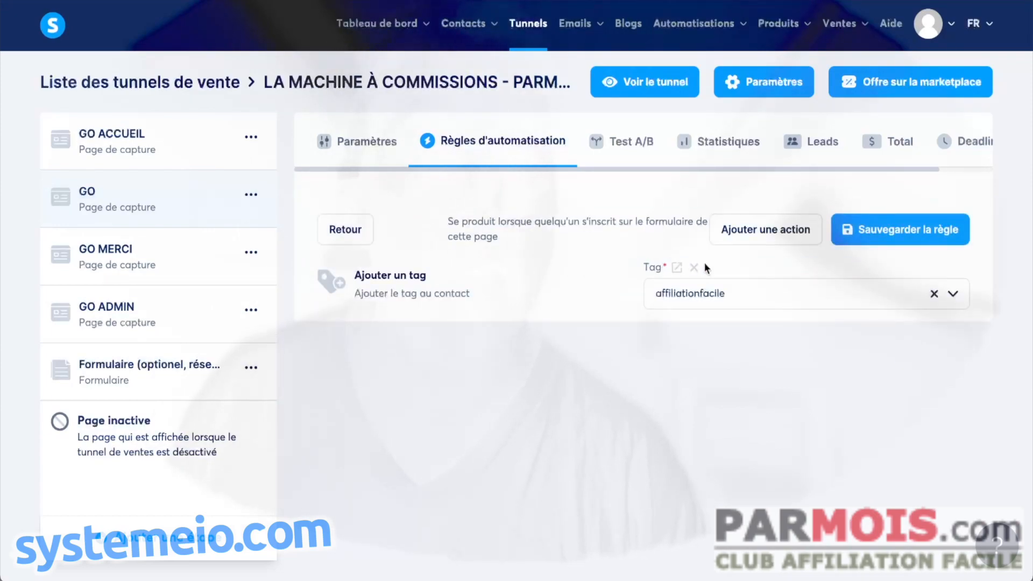
pyautogui.click(766, 231)
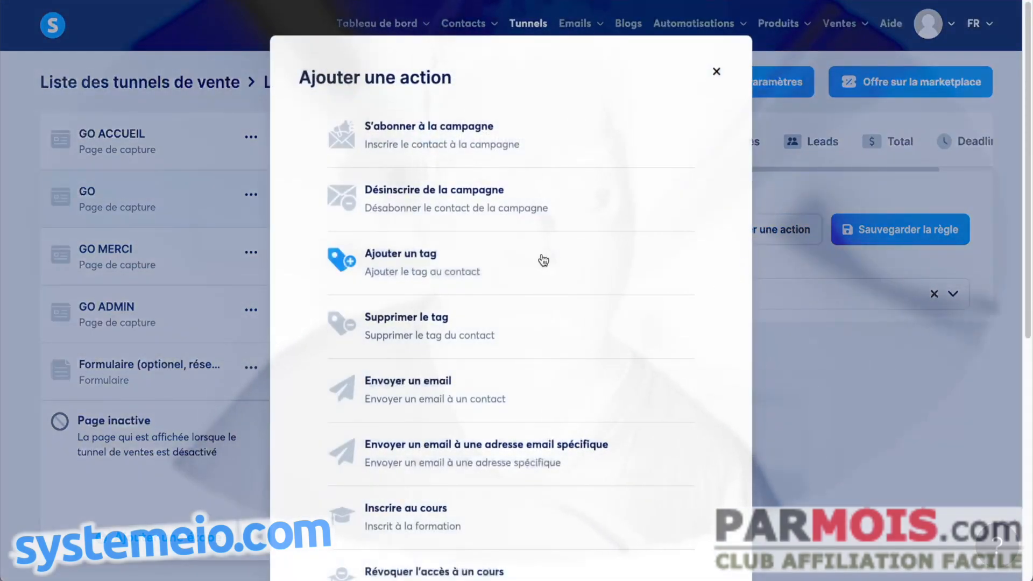
pyautogui.click(477, 269)
pyautogui.click(728, 360)
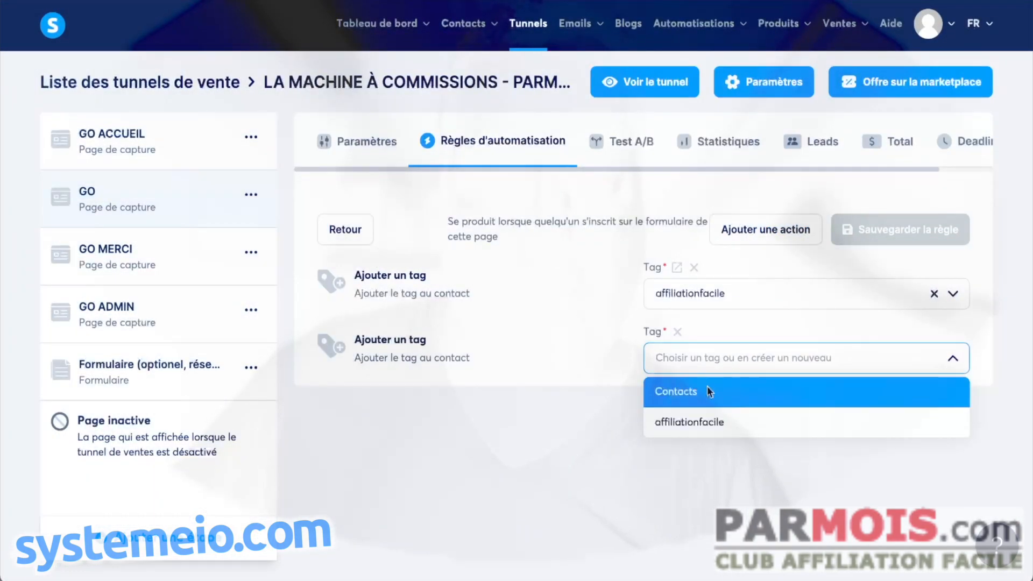
pyautogui.click(690, 392)
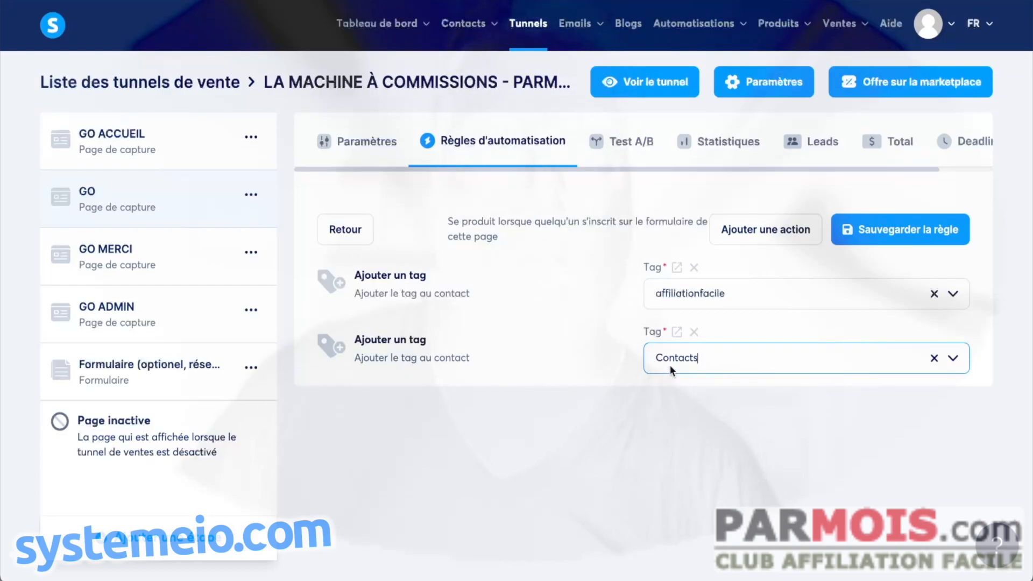
pyautogui.click(750, 425)
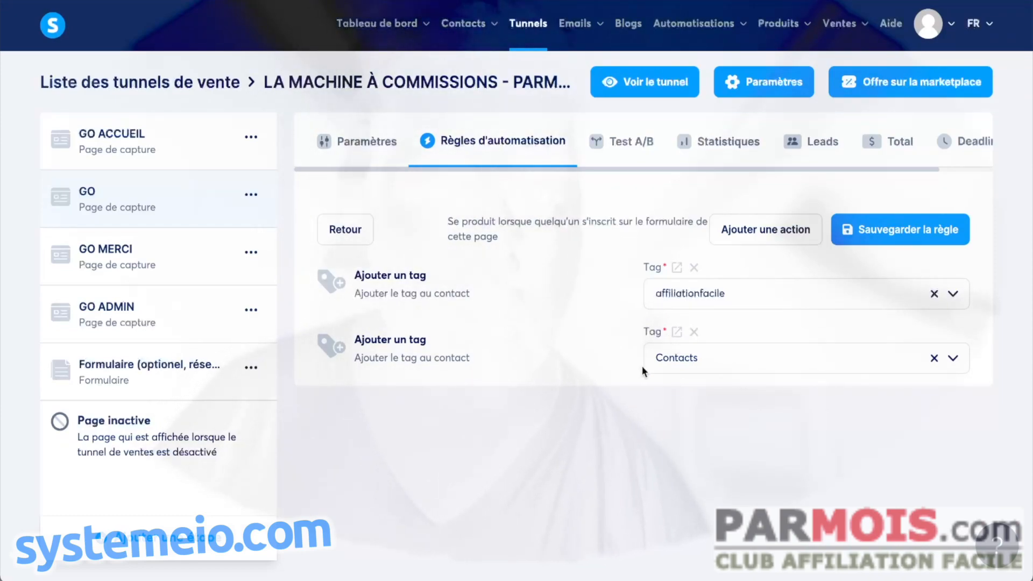
pyautogui.click(872, 232)
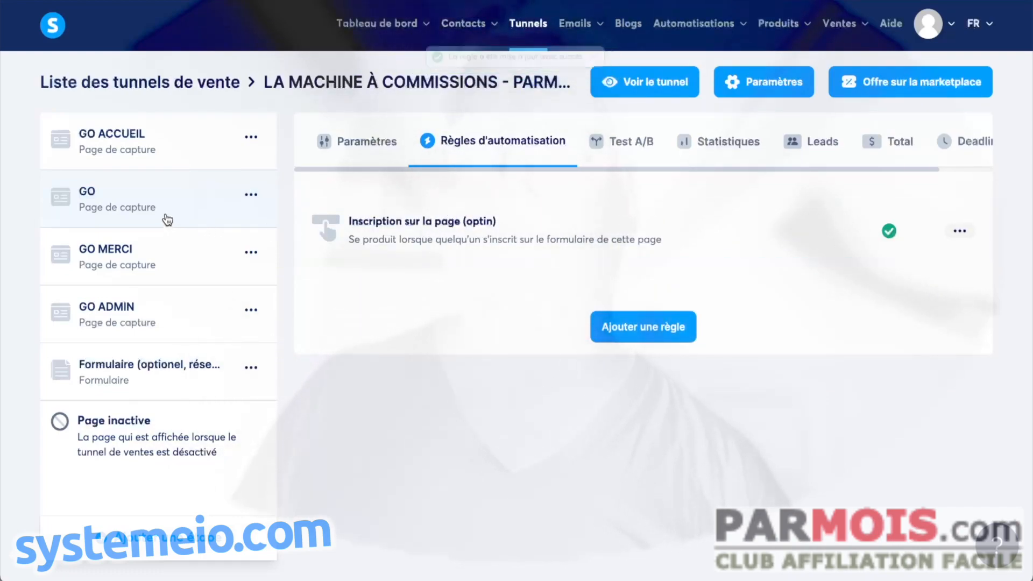
# Edit the GO ACCUEIL page, open its header code and replace the config1tpe value with the account's 1TPE username
pyautogui.click(367, 145)
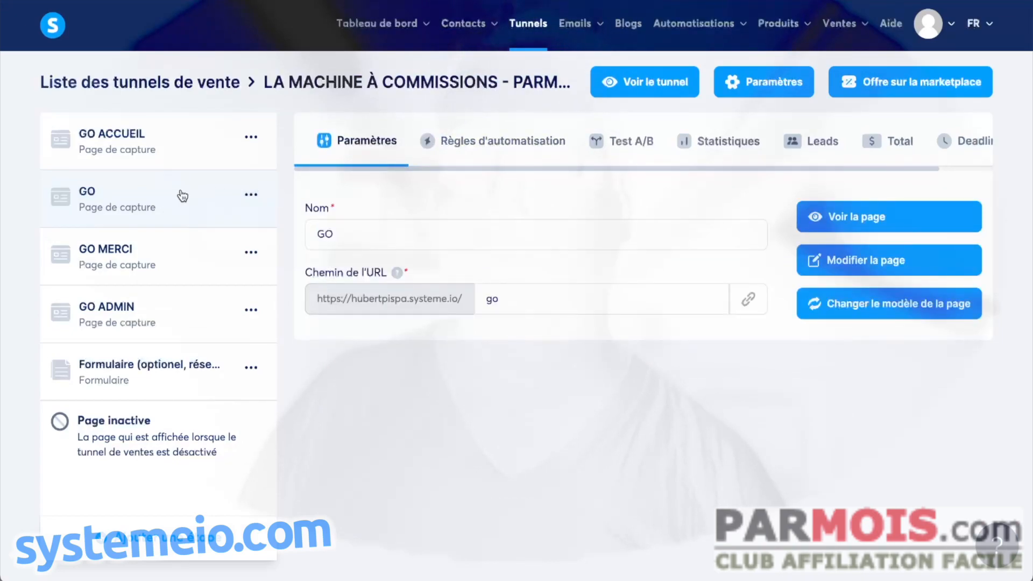
pyautogui.click(180, 144)
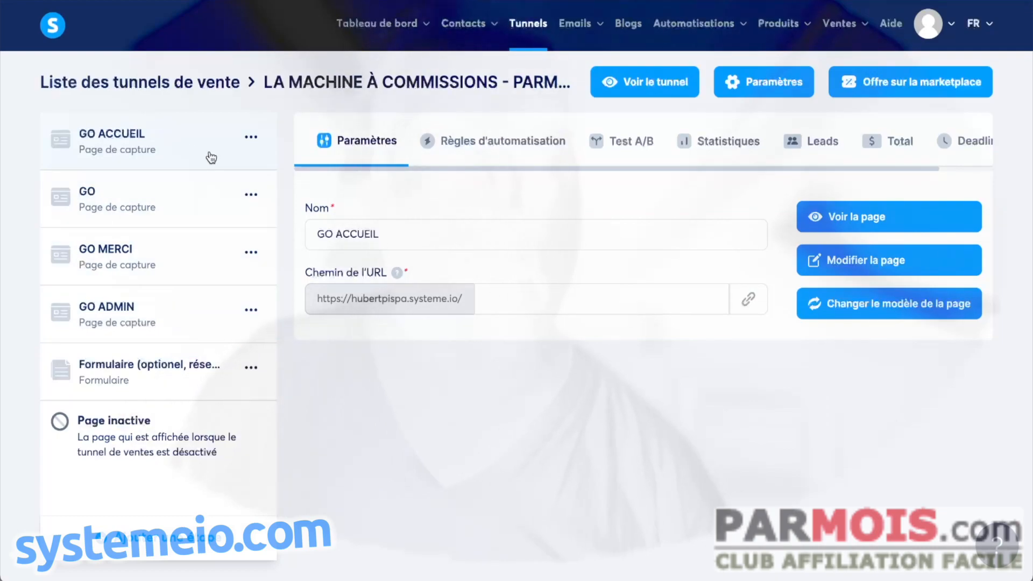
pyautogui.click(838, 260)
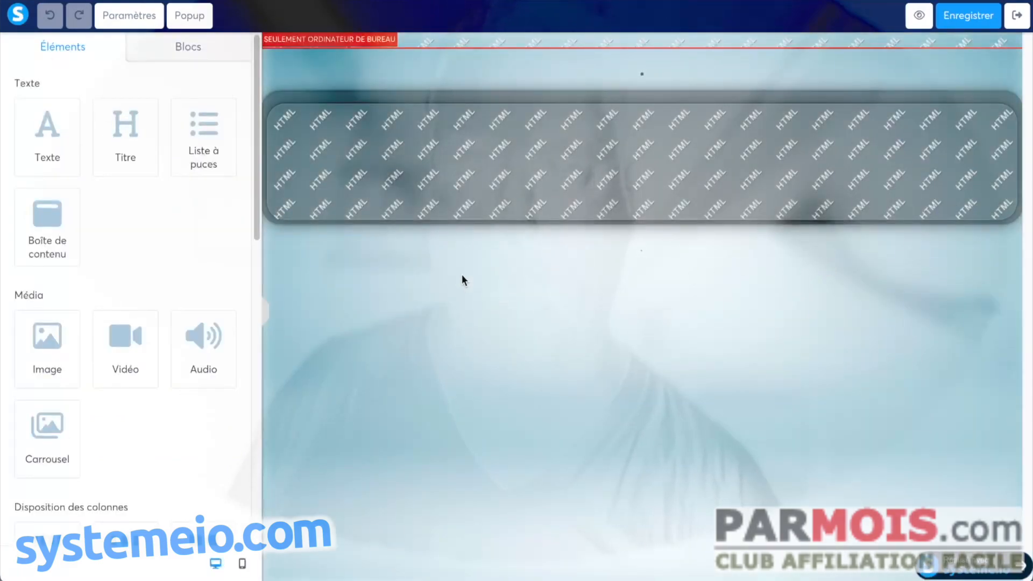
pyautogui.click(126, 18)
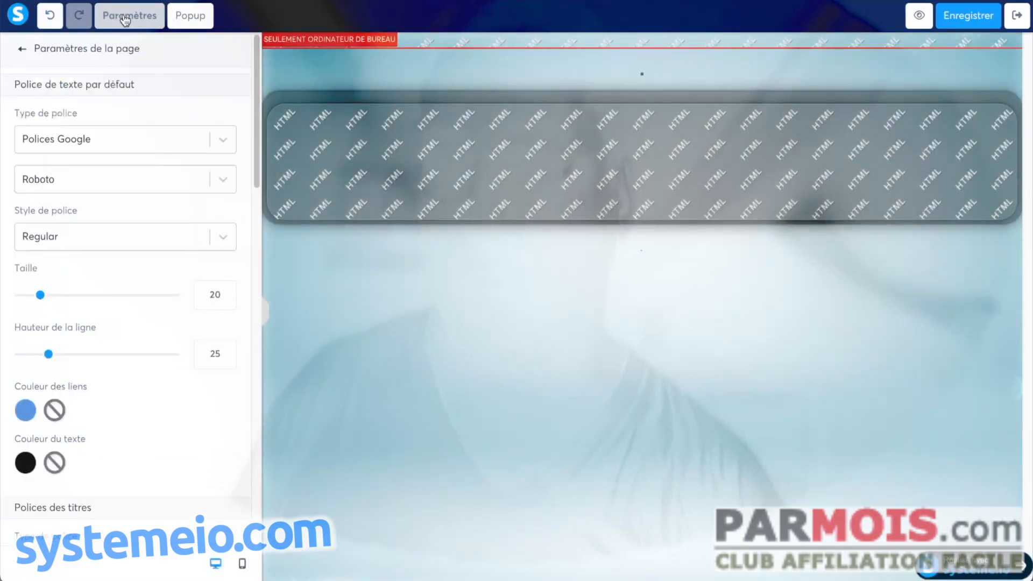
pyautogui.scroll(-10, 175, 199)
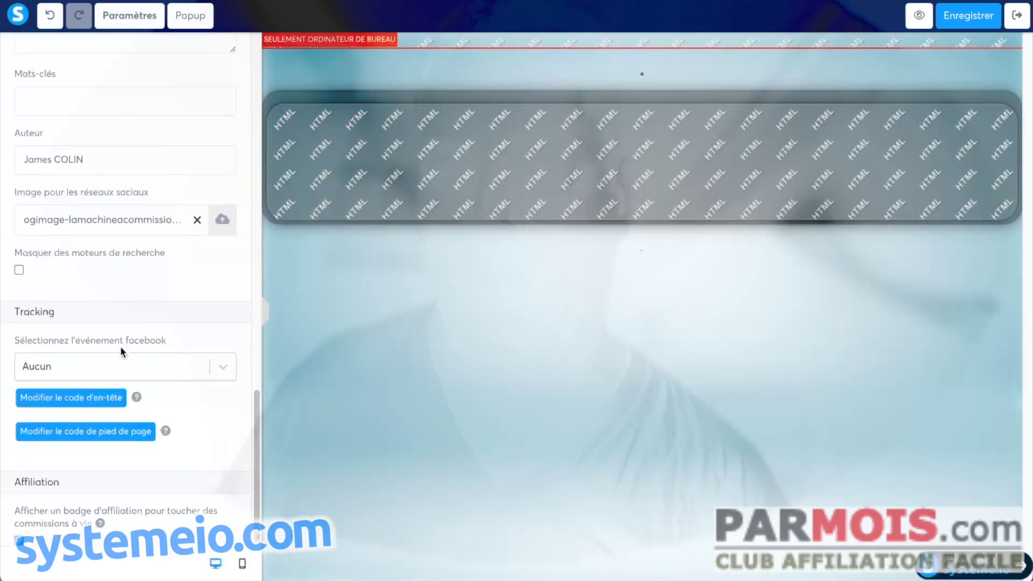
pyautogui.click(97, 402)
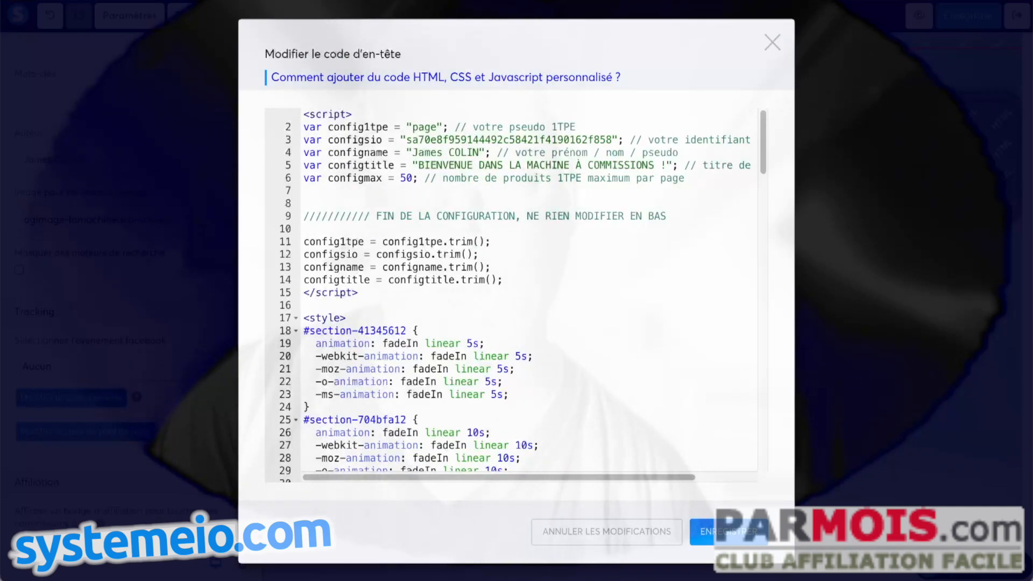
pyautogui.moveTo(415, 127); pyautogui.dragTo(433, 127)
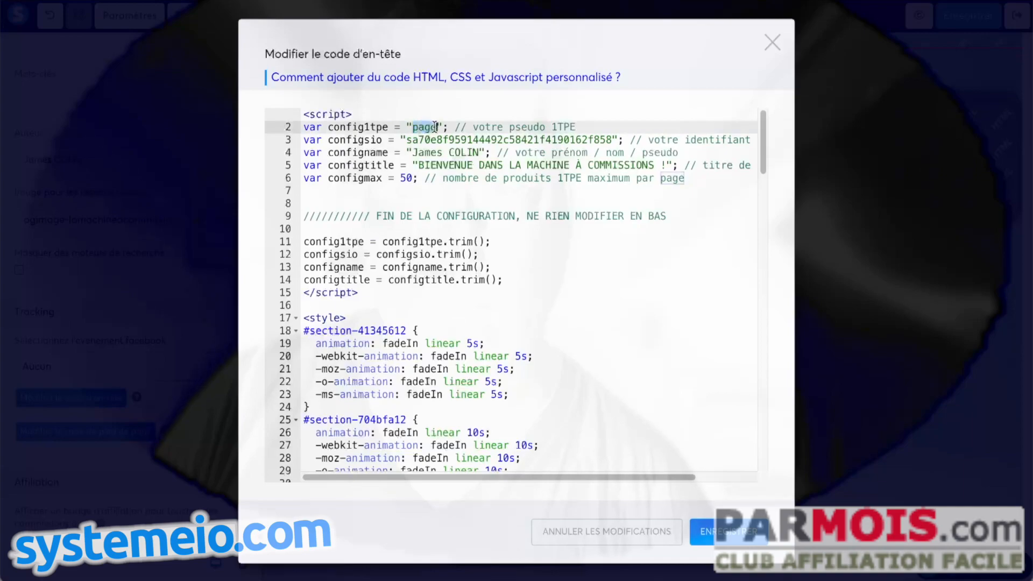
pyautogui.write('hubertpispa')
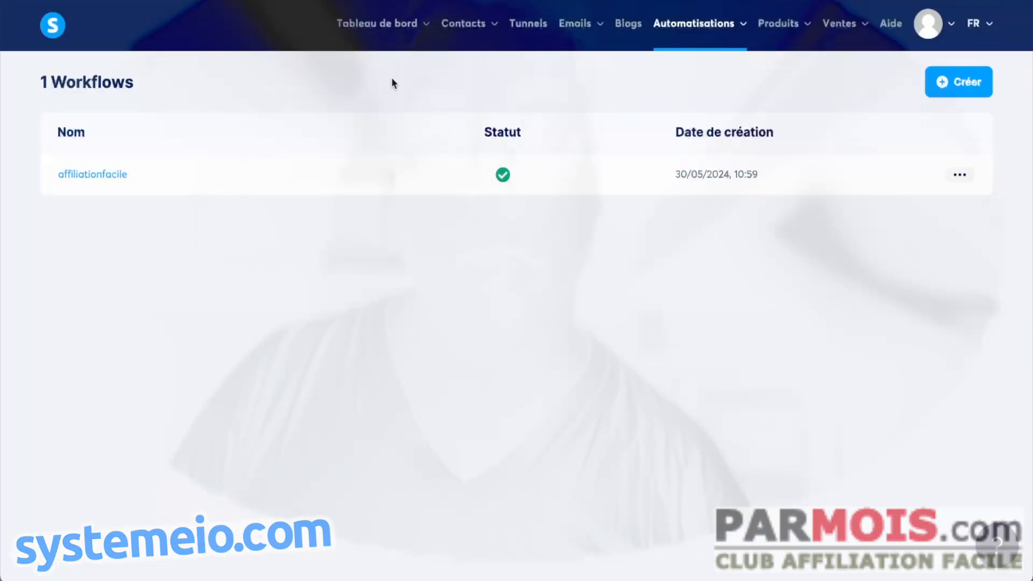
# Copy the affiliate identifier from the affiliate dashboard and paste it as the configsio value in the GO ACCUEIL header code
pyautogui.moveTo(392, 27)
pyautogui.click(393, 92)
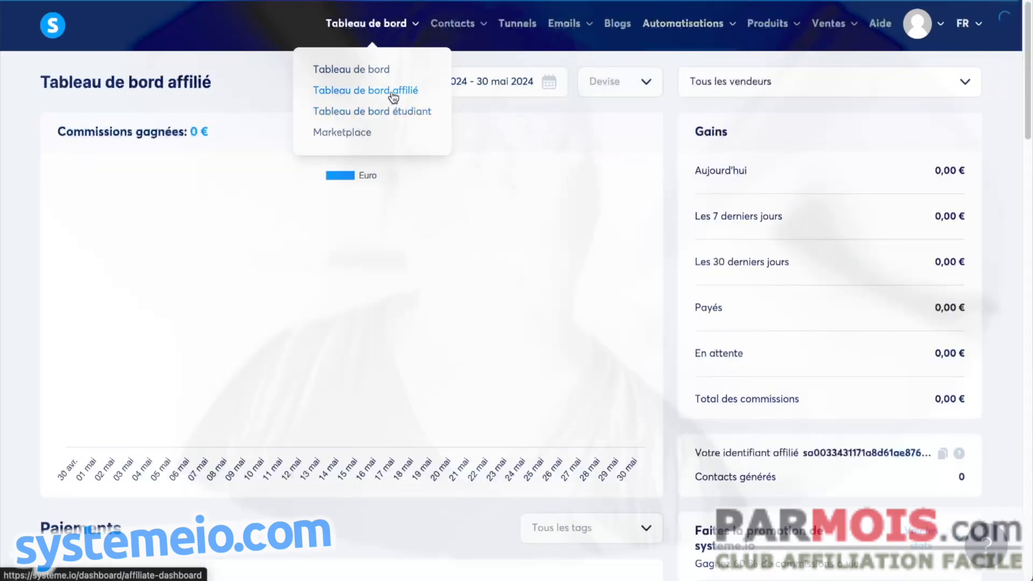
pyautogui.scroll(-4, 754, 186)
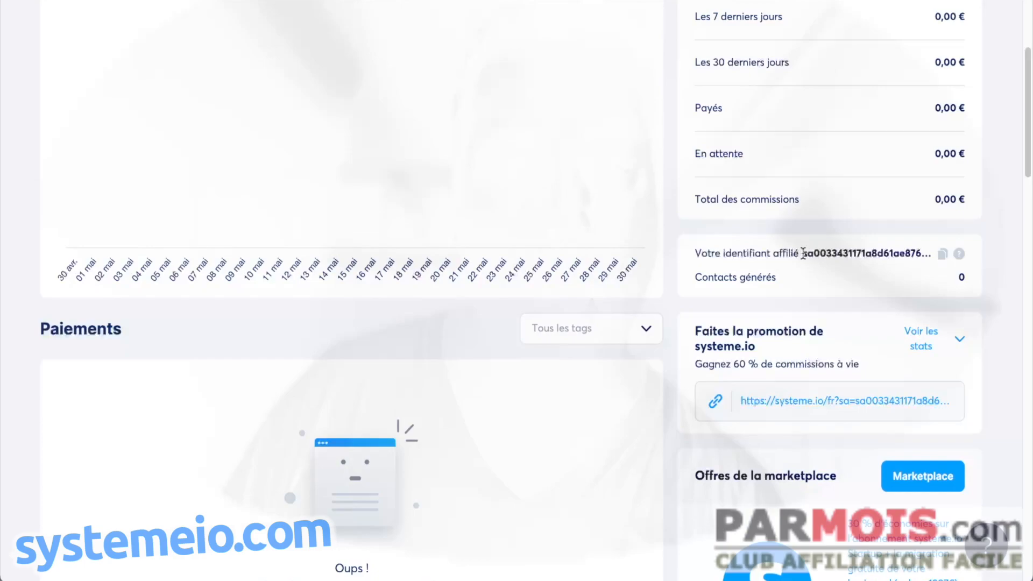
pyautogui.click(944, 255)
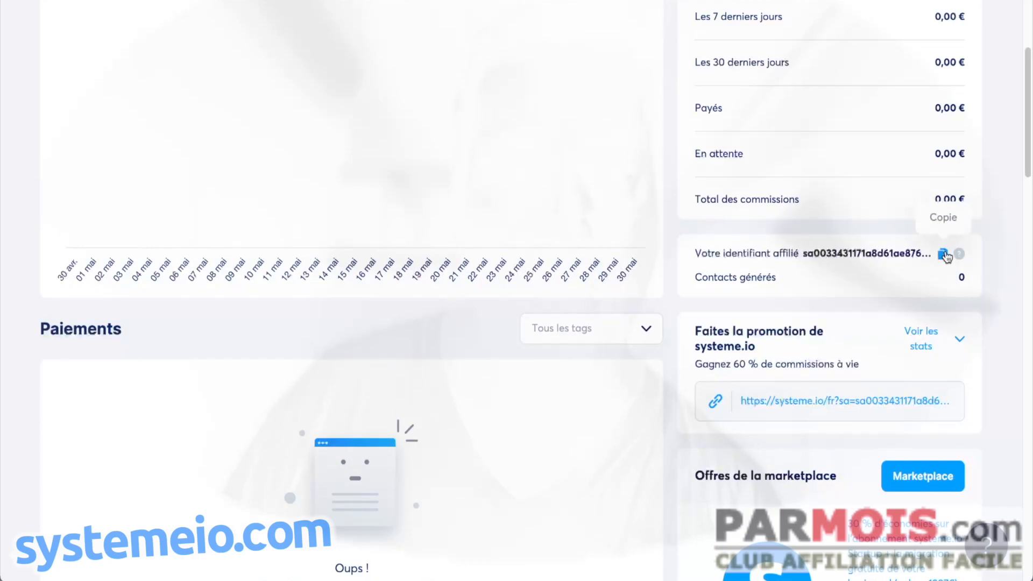
pyautogui.click(944, 255)
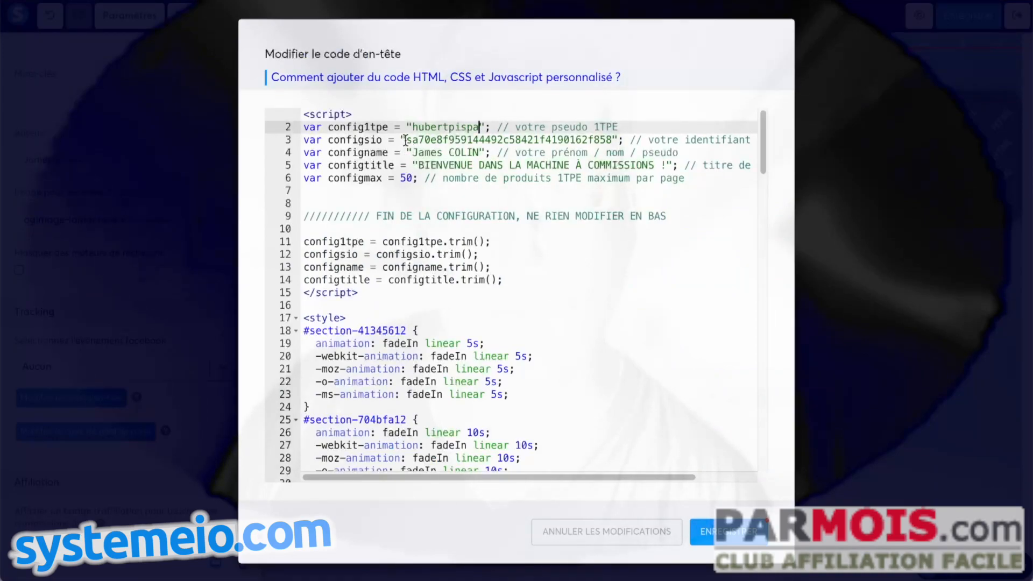
pyautogui.moveTo(405, 140); pyautogui.dragTo(595, 138)
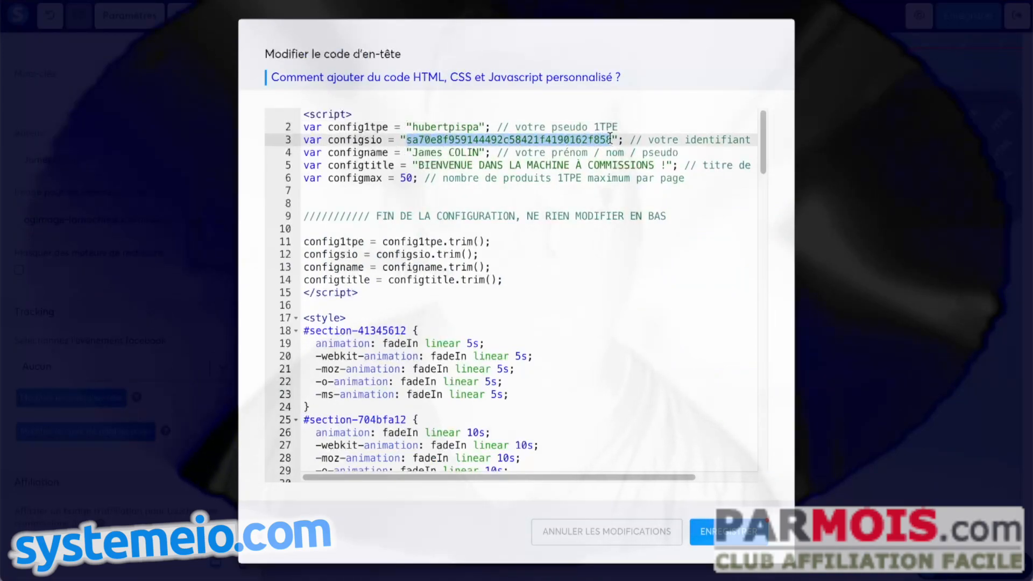
pyautogui.hotkey('ctrl', 'v')
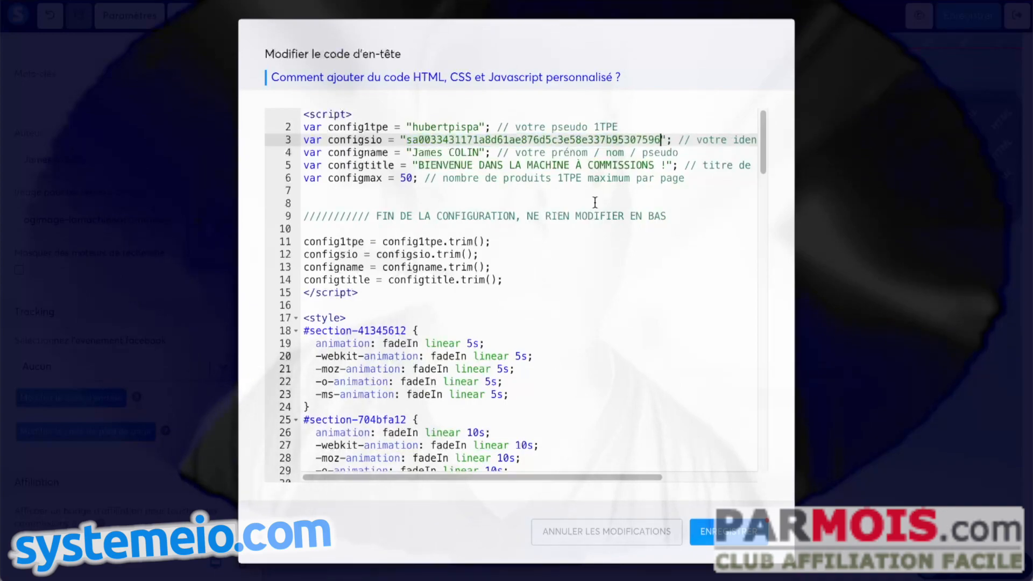
# Replace the configname value in the header code with the affiliate's full name
pyautogui.moveTo(412, 153); pyautogui.dragTo(481, 152)
pyautogui.write('Hubert')
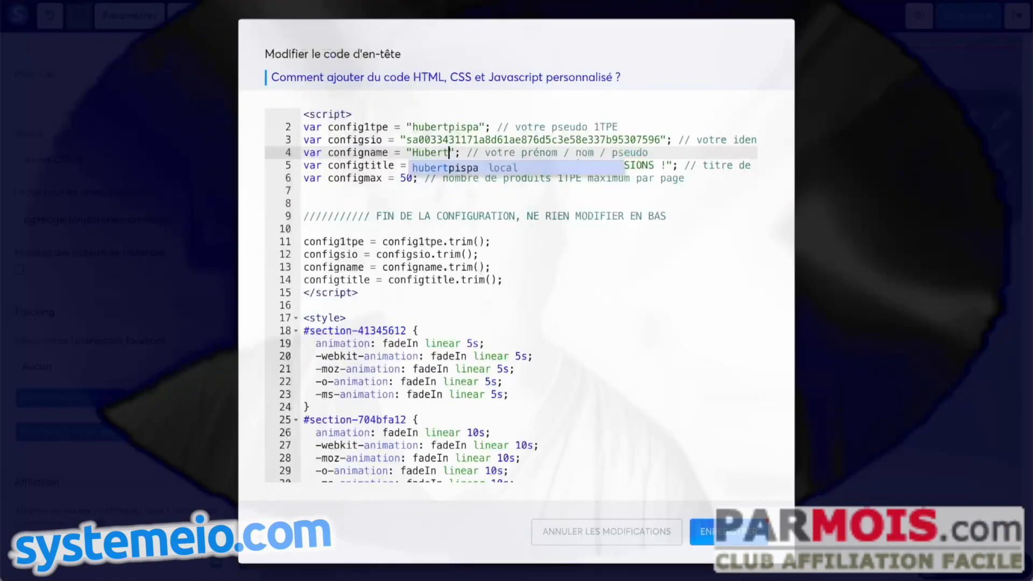
pyautogui.write('Papispa')
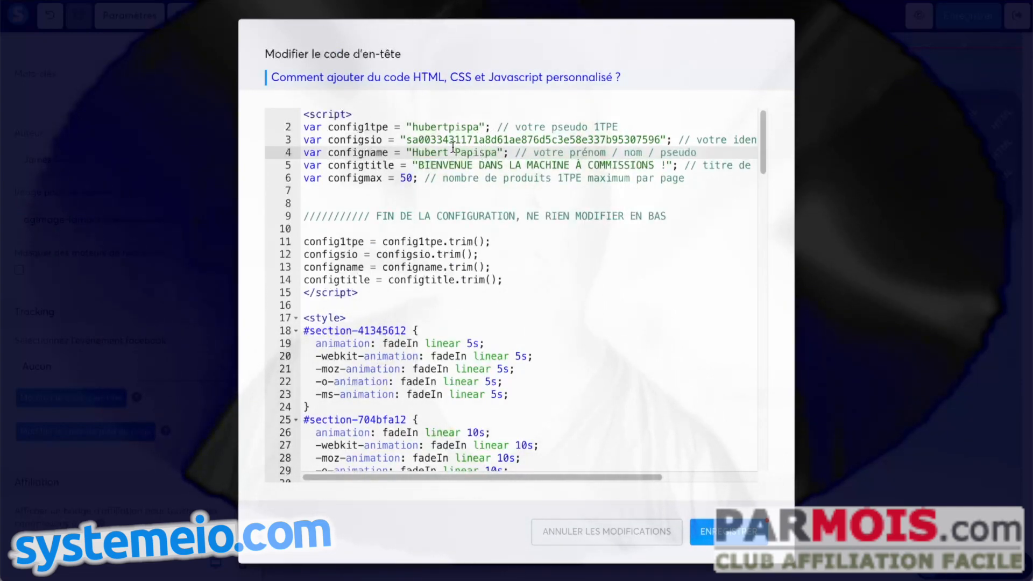
# Copy the three personalised lines config1tpe, configsio and configname from the GO ACCUEIL header code
pyautogui.moveTo(705, 153); pyautogui.dragTo(302, 127)
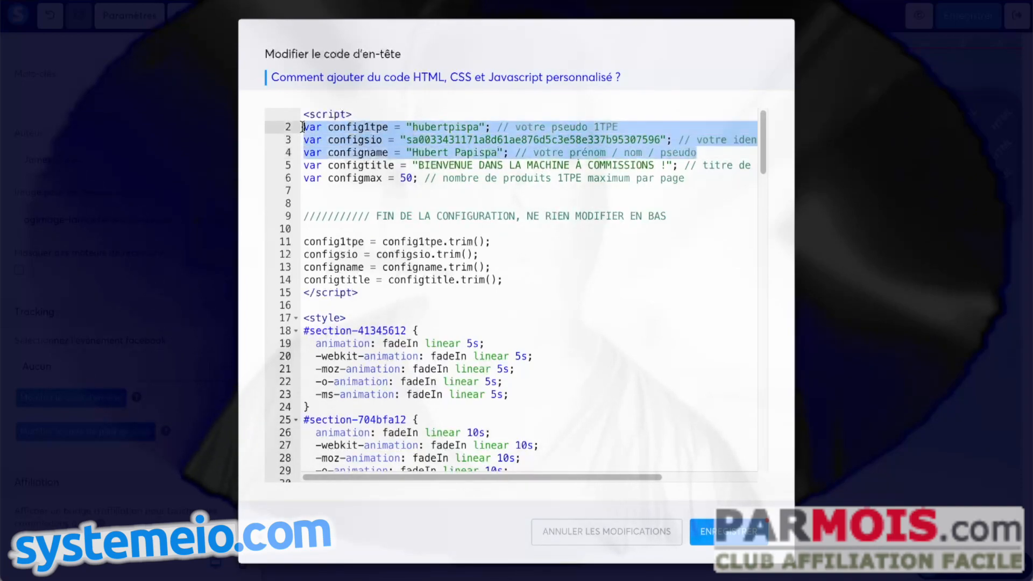
pyautogui.rightClick(343, 136)
pyautogui.click(381, 251)
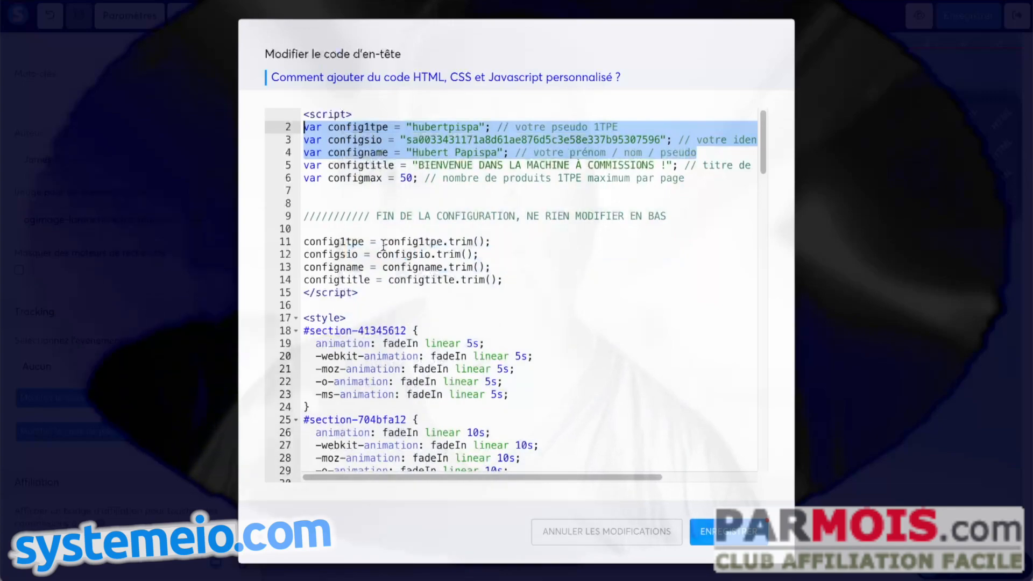
pyautogui.click(436, 194)
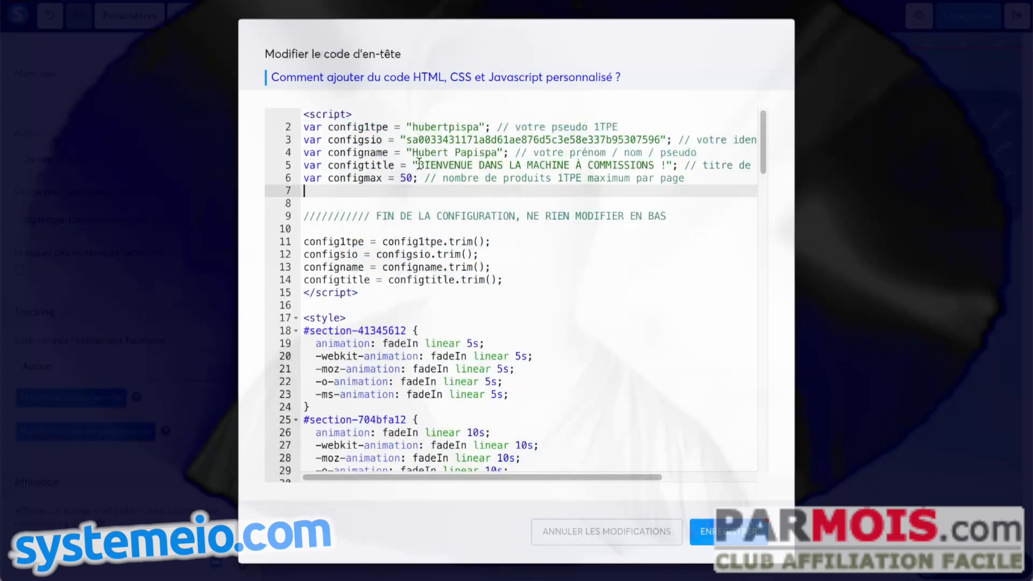
# Replace the configtitle text with "CLIQUEZ CI-DESSOUS POUR RECEVOIR VOTRE CADEAU !" and save the header code
pyautogui.moveTo(419, 164); pyautogui.dragTo(604, 165)
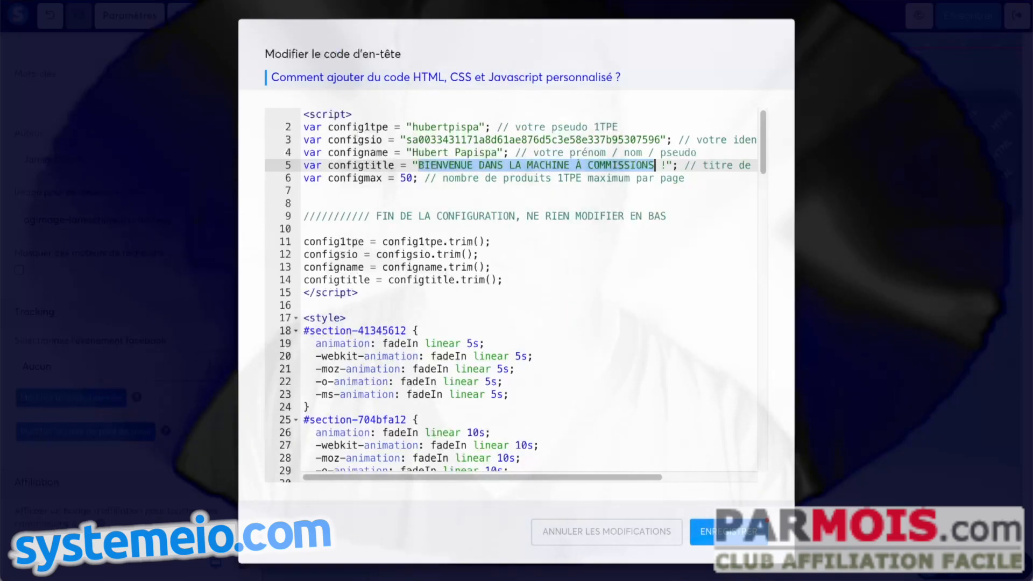
pyautogui.write('CLIOUEZ CI-DES')
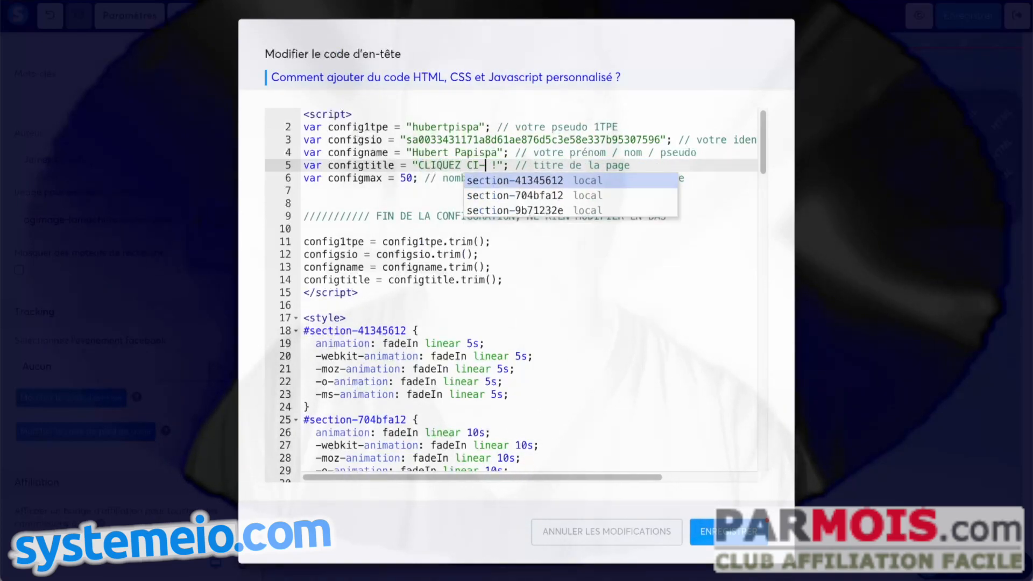
pyautogui.write('SOUS POUR RECEVO')
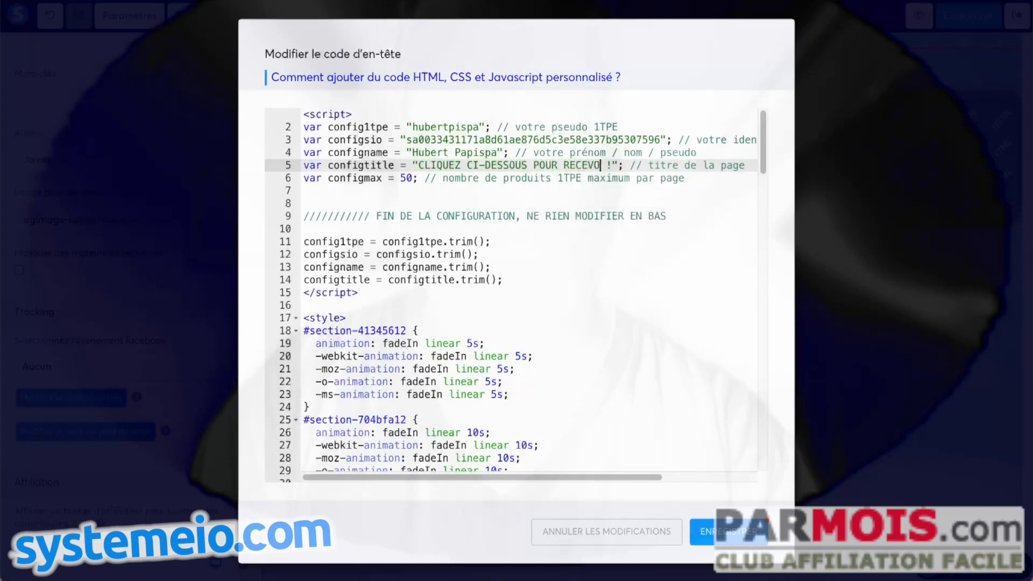
pyautogui.write('IR VOTRE CADEAU')
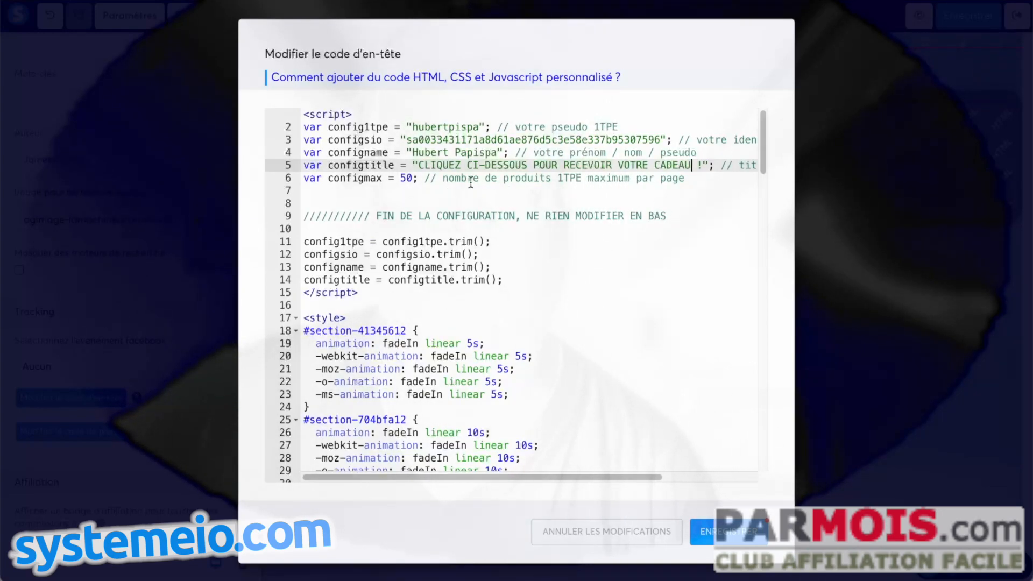
pyautogui.click(724, 530)
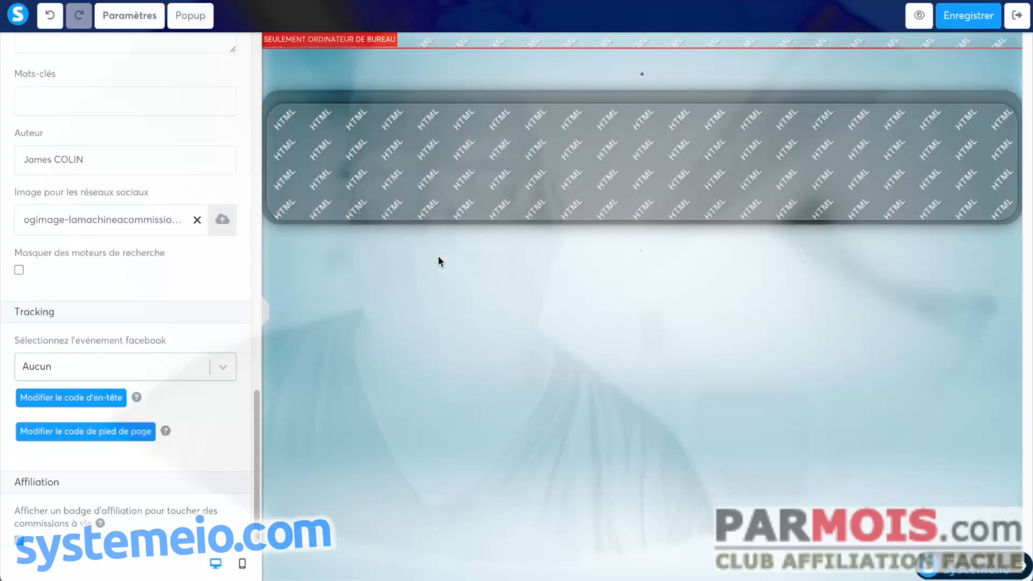
# Set the page's SEO title to the affiliate's full name and its description to "BIENVENUE CHEZ MOI !"
pyautogui.scroll(5, 149, 281)
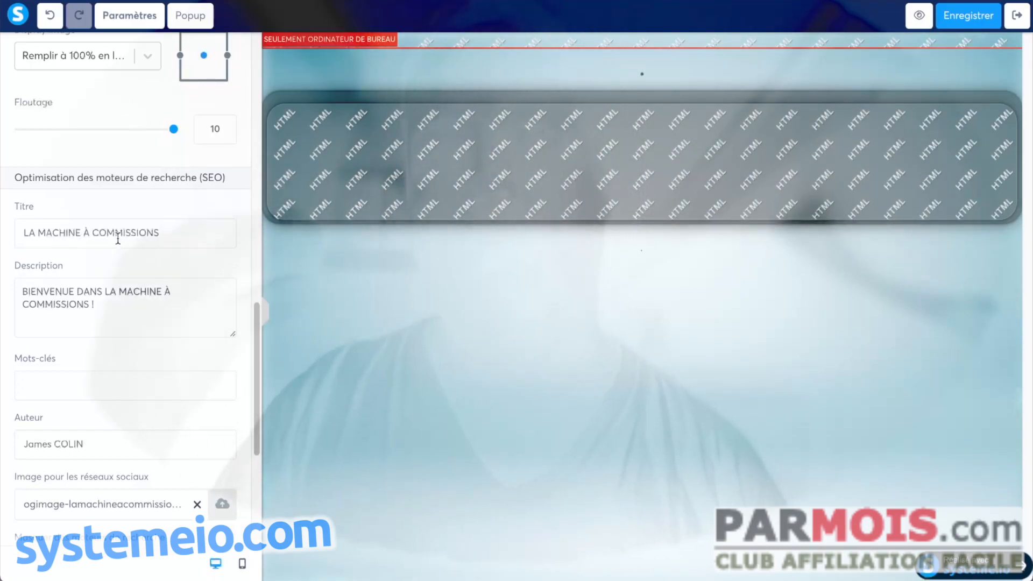
pyautogui.moveTo(70, 232); pyautogui.dragTo(23, 233)
pyautogui.write('Hubert Papispa')
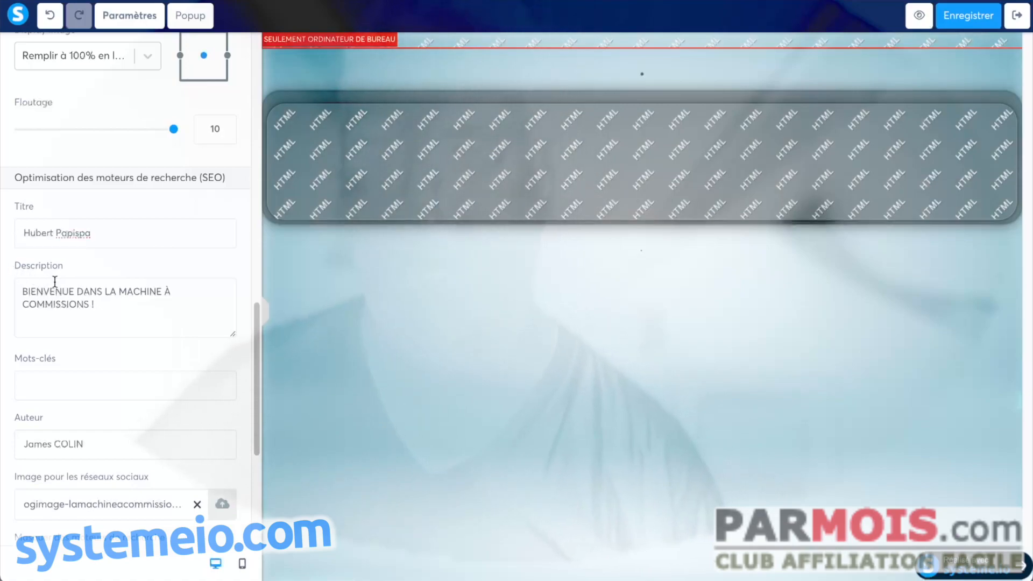
pyautogui.moveTo(85, 295); pyautogui.dragTo(93, 304)
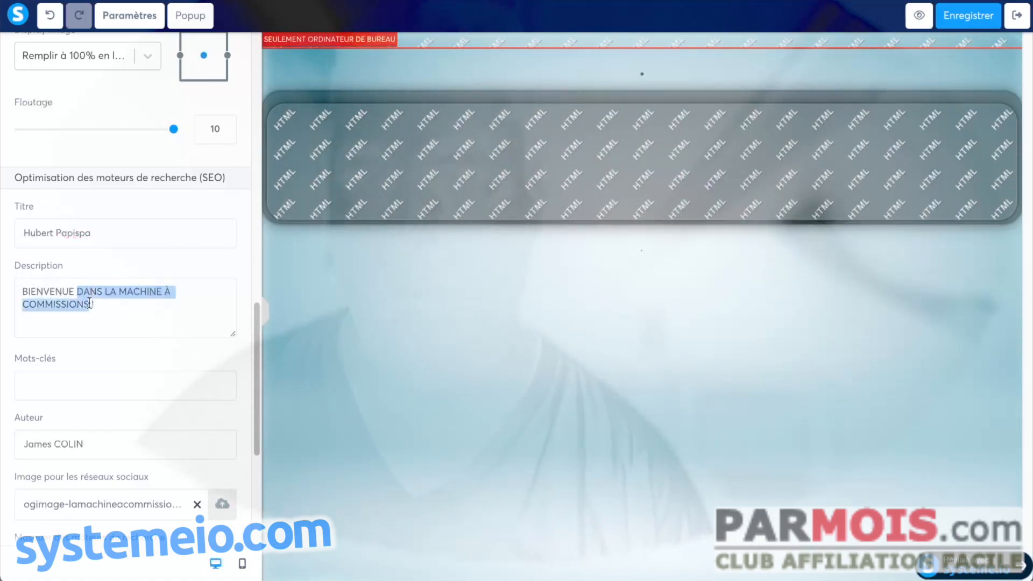
pyautogui.write('CHEZ MOI')
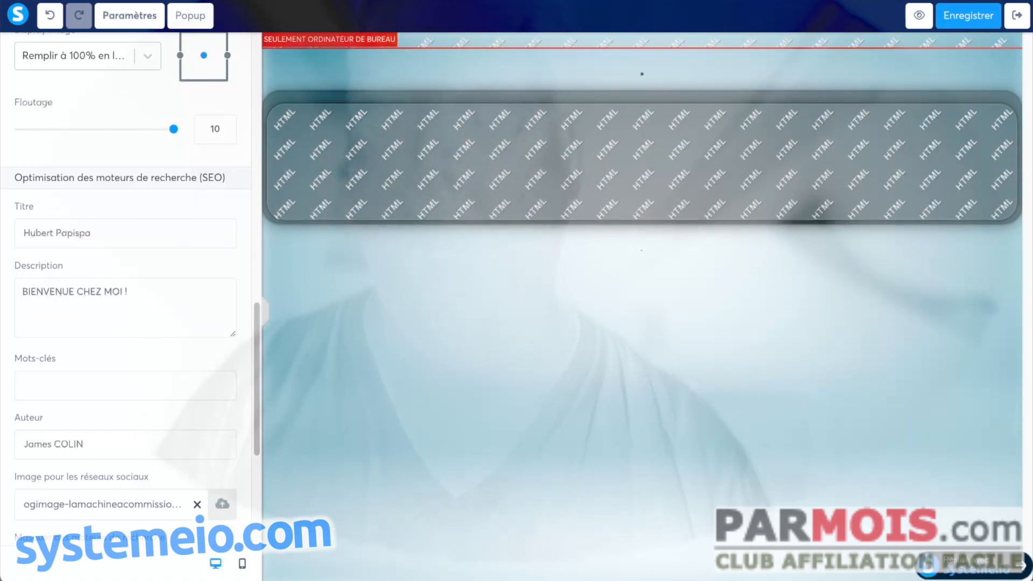
# Save the GO ACCUEIL page and leave its editor to return to the funnel
pyautogui.click(341, 305)
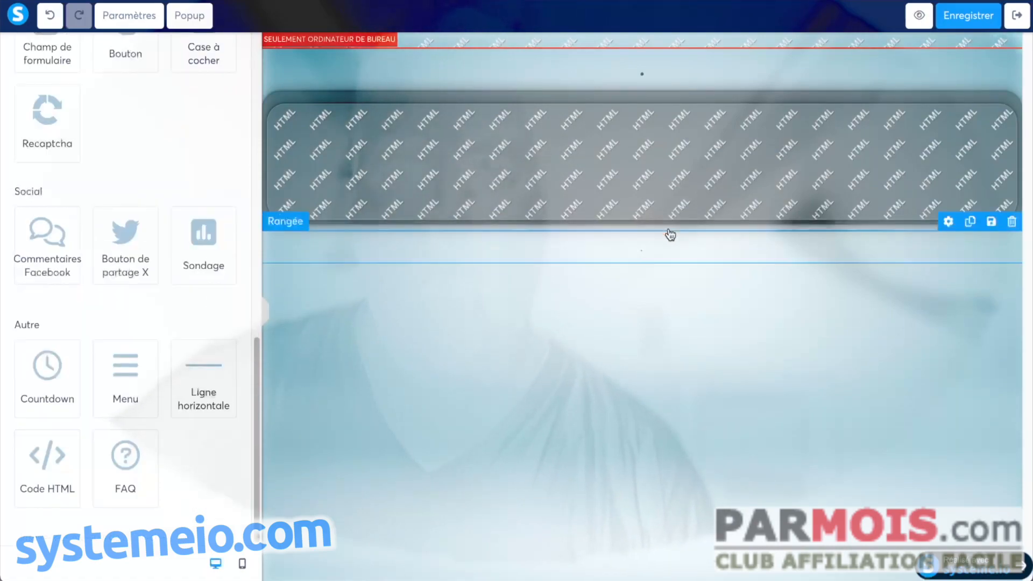
pyautogui.click(963, 21)
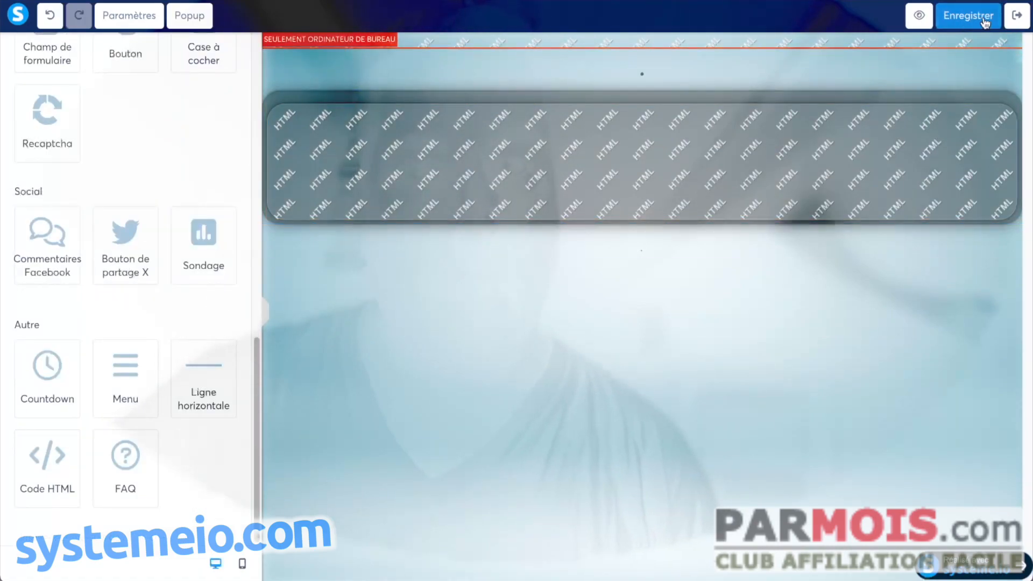
pyautogui.click(1017, 17)
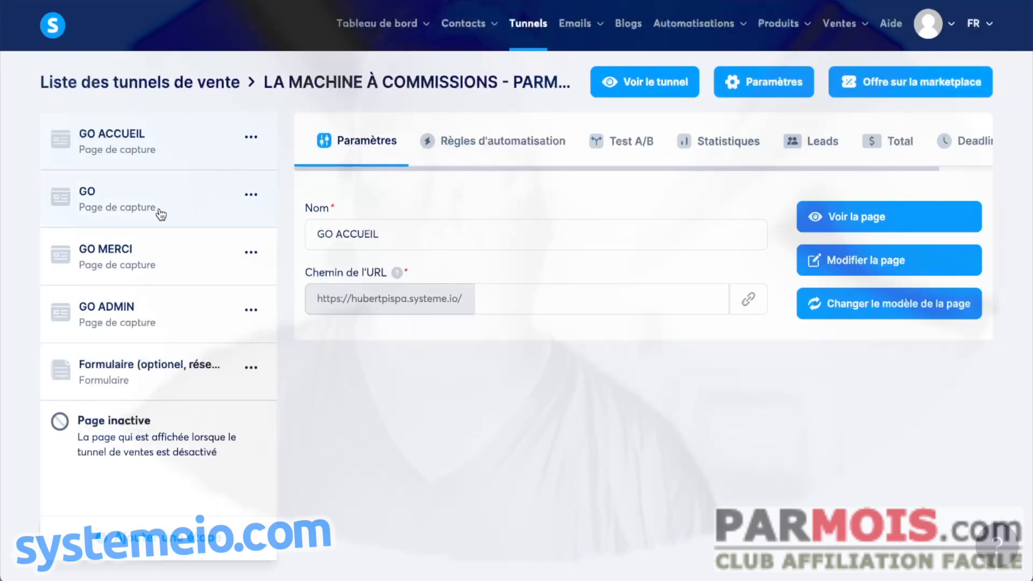
# Edit the GO page's header code and replace its config1tpe, configsio and configname lines with the copied ones
pyautogui.click(164, 204)
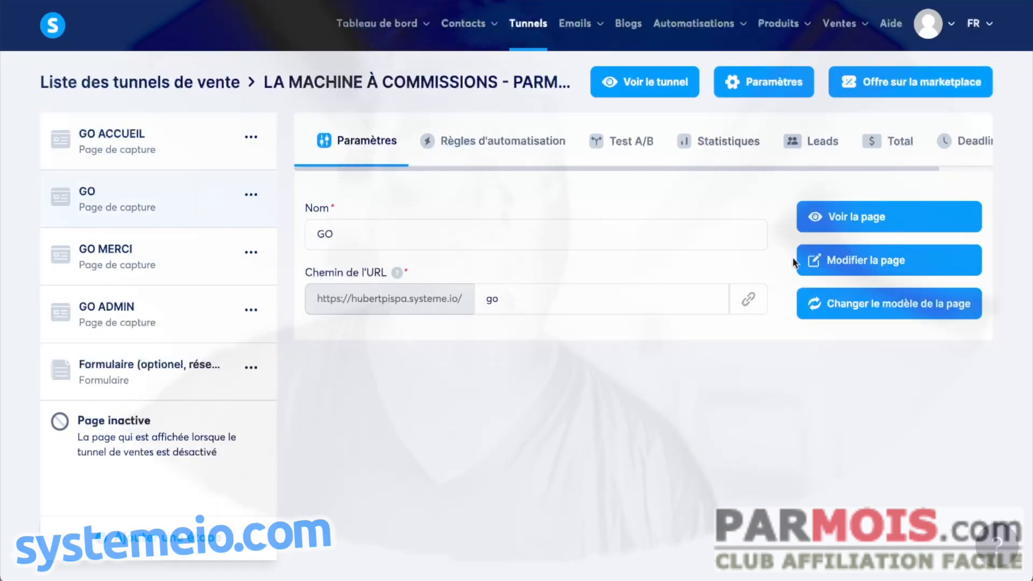
pyautogui.click(857, 260)
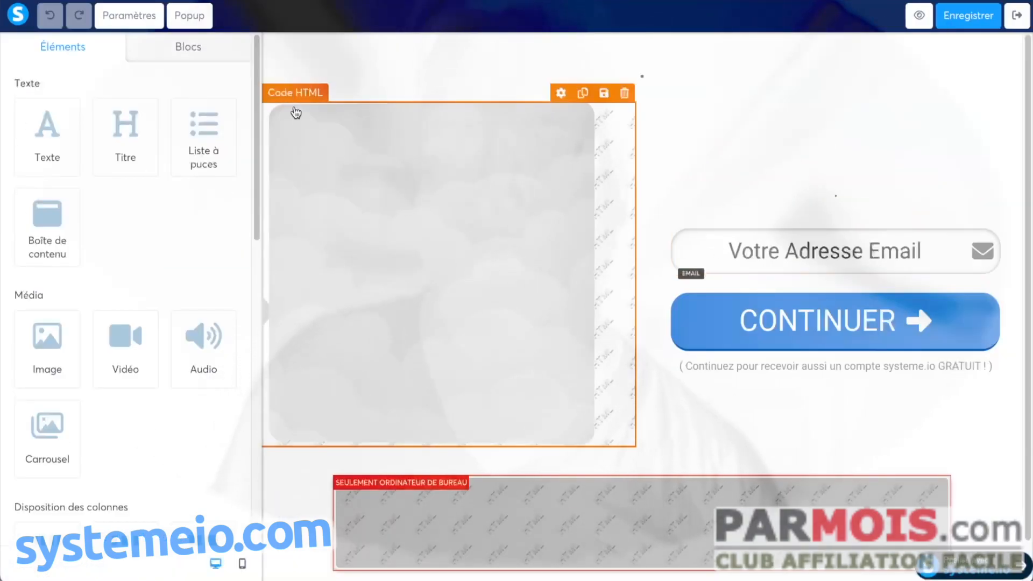
pyautogui.click(128, 18)
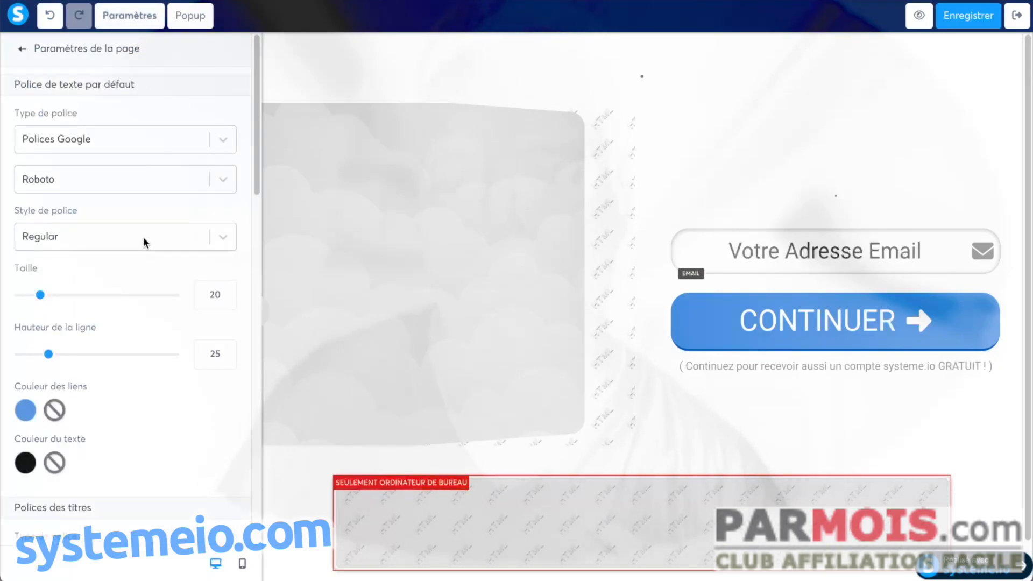
pyautogui.scroll(-10, 150, 207)
pyautogui.scroll(-9, 149, 206)
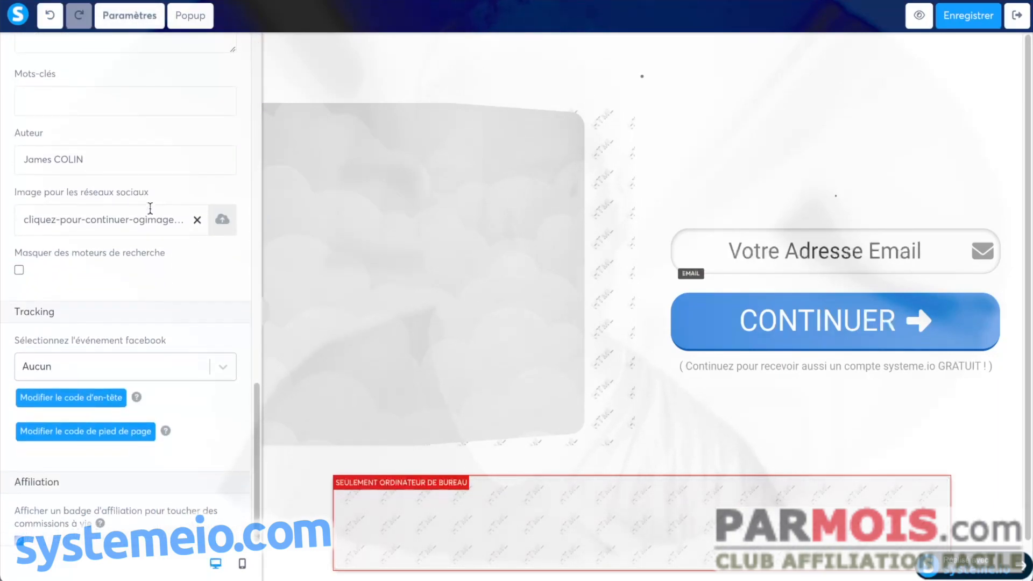
pyautogui.click(96, 402)
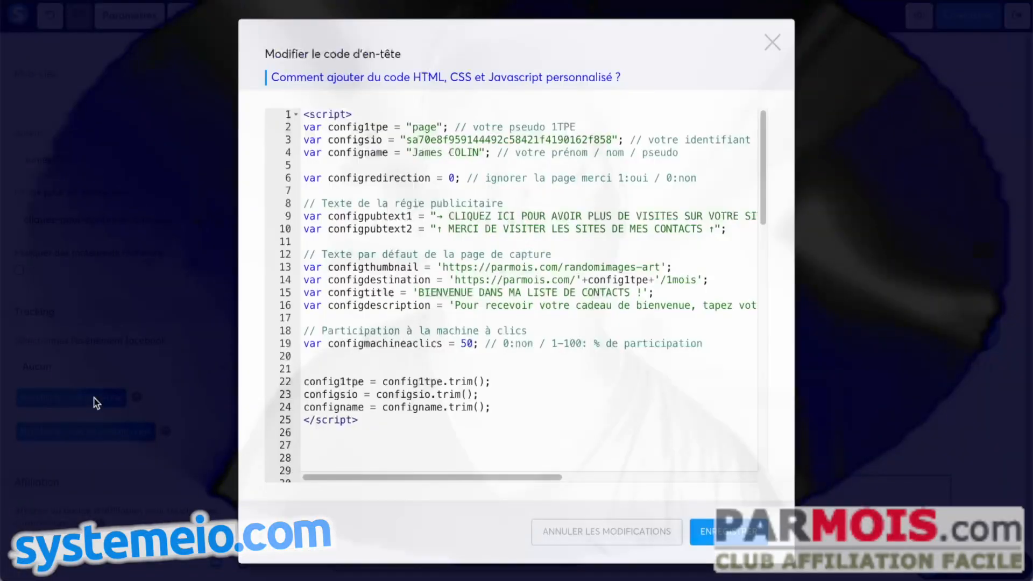
pyautogui.click(690, 152)
pyautogui.moveTo(690, 153); pyautogui.dragTo(303, 129)
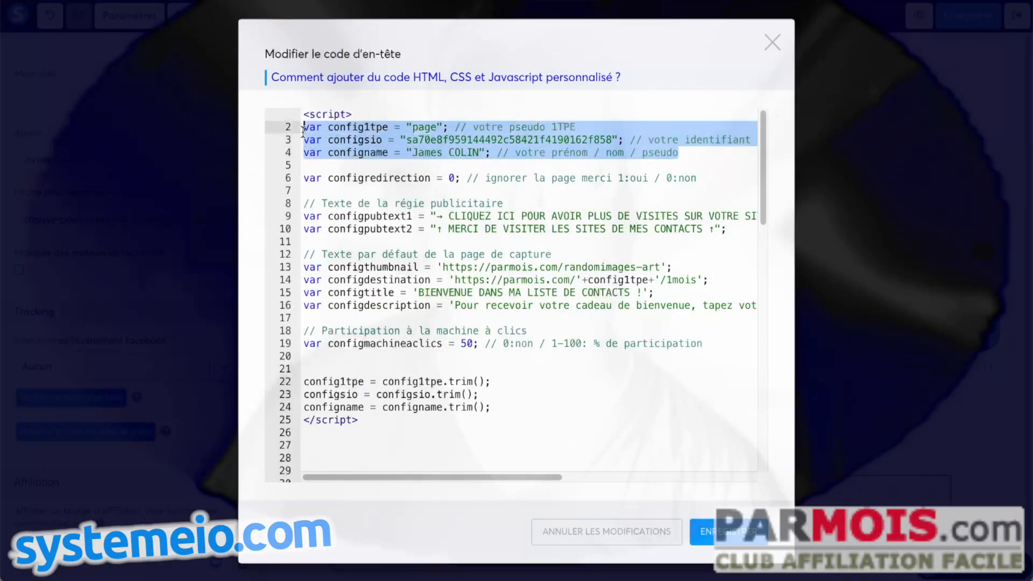
pyautogui.rightClick(401, 141)
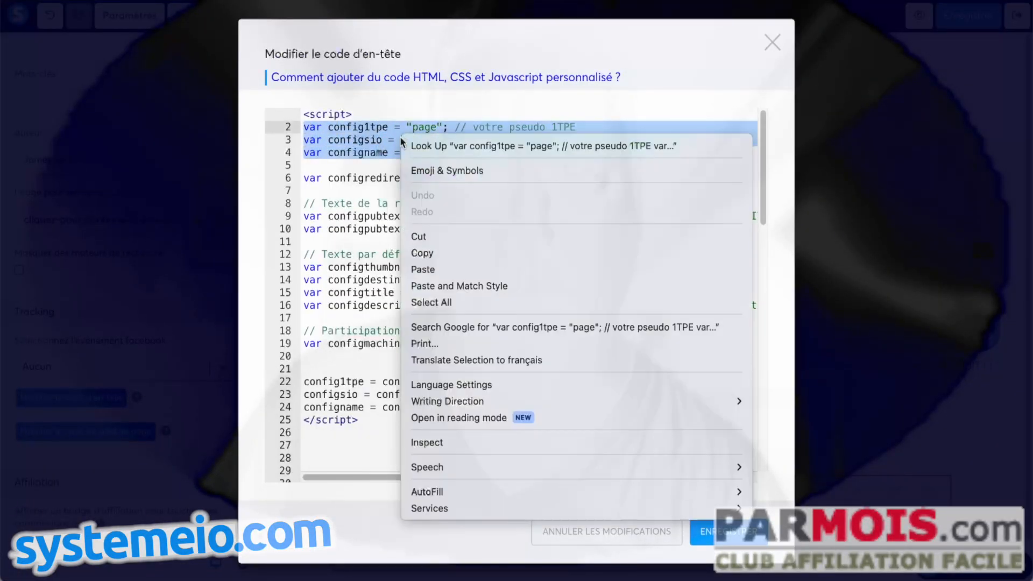
pyautogui.click(477, 270)
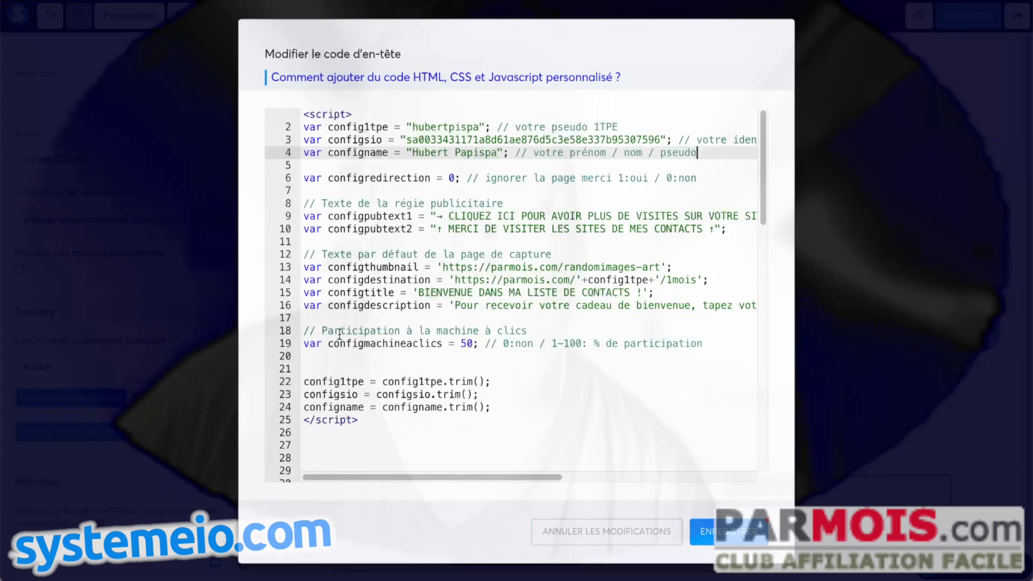
# Set configmachineaclics to 0 in the GO header code, then save the code and the page and exit the editor
pyautogui.doubleClick(470, 343)
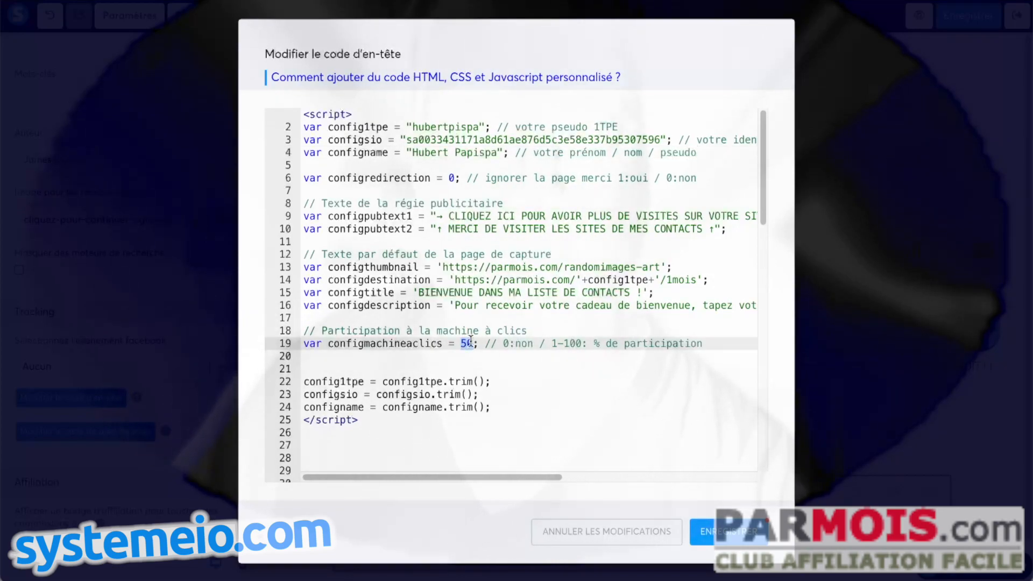
pyautogui.write('0')
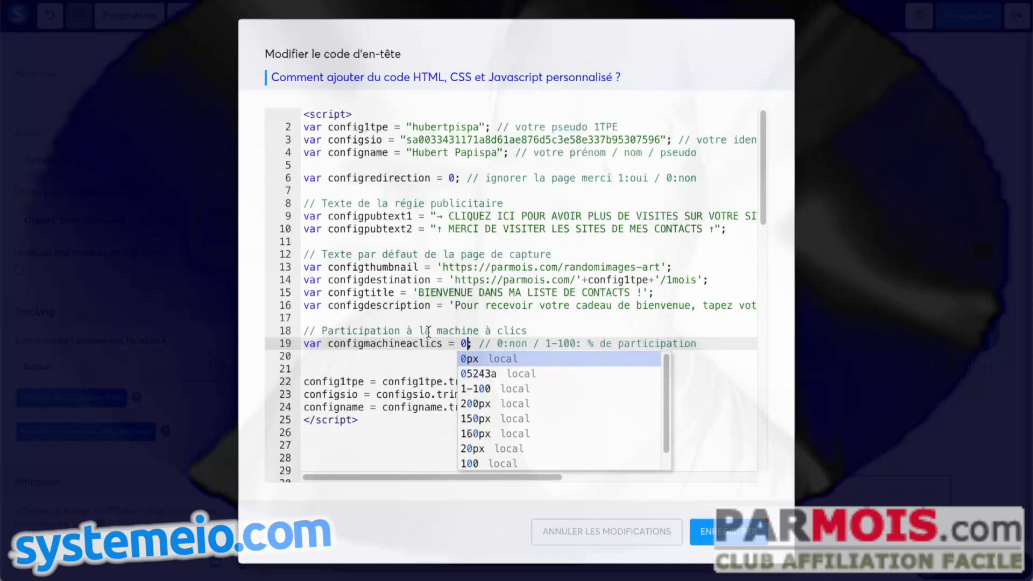
pyautogui.click(429, 330)
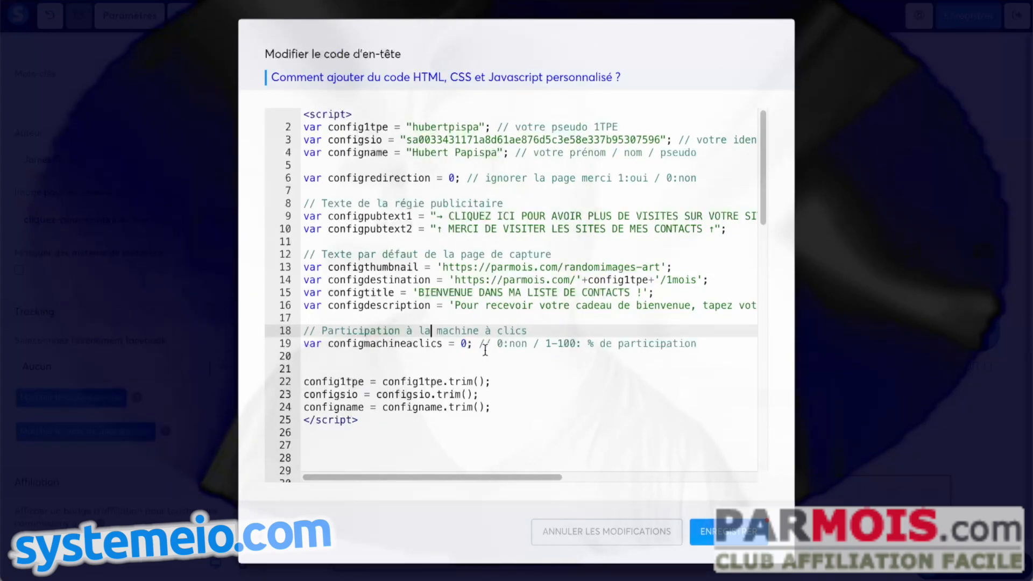
pyautogui.click(732, 533)
pyautogui.click(958, 22)
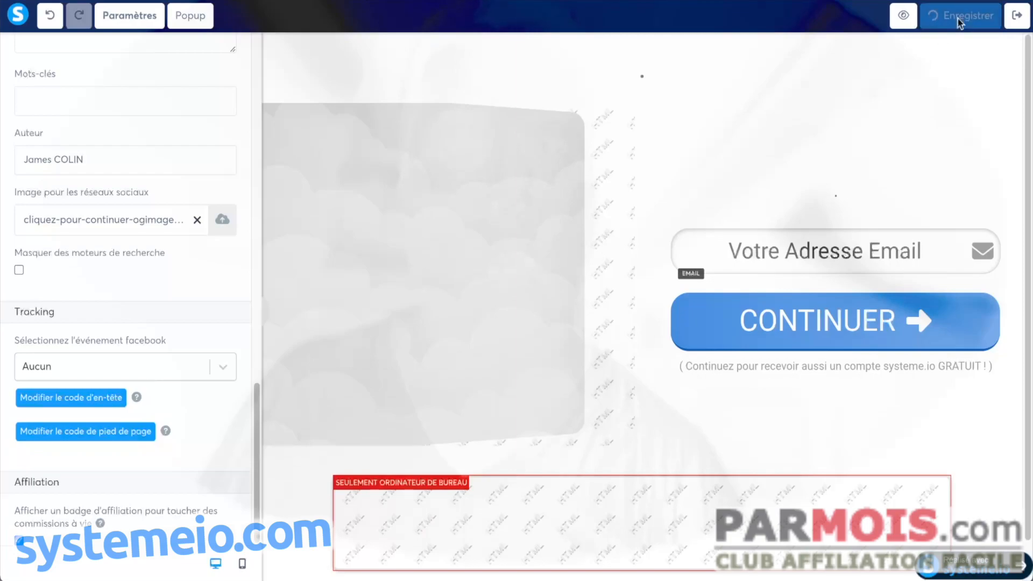
pyautogui.click(1016, 16)
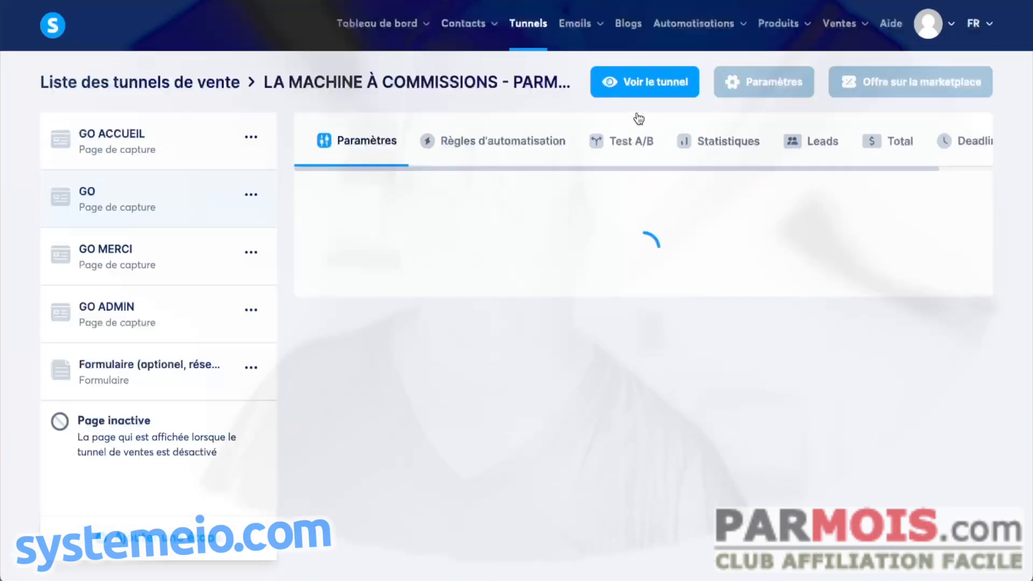
# Edit the GO MERCI page's header code and replace its config1tpe, configsio and configname lines with the copied ones
pyautogui.click(170, 258)
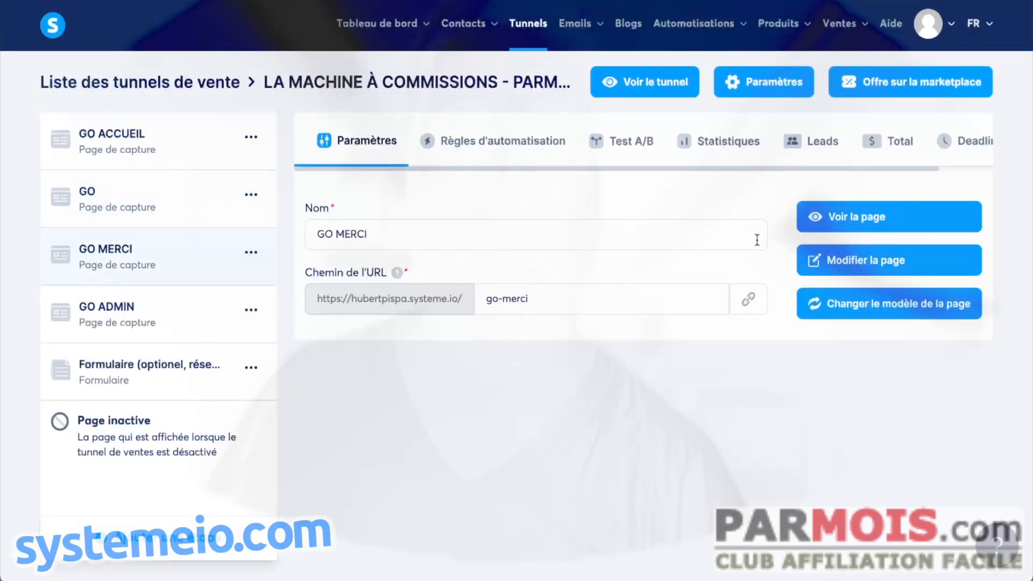
pyautogui.click(860, 261)
pyautogui.click(128, 19)
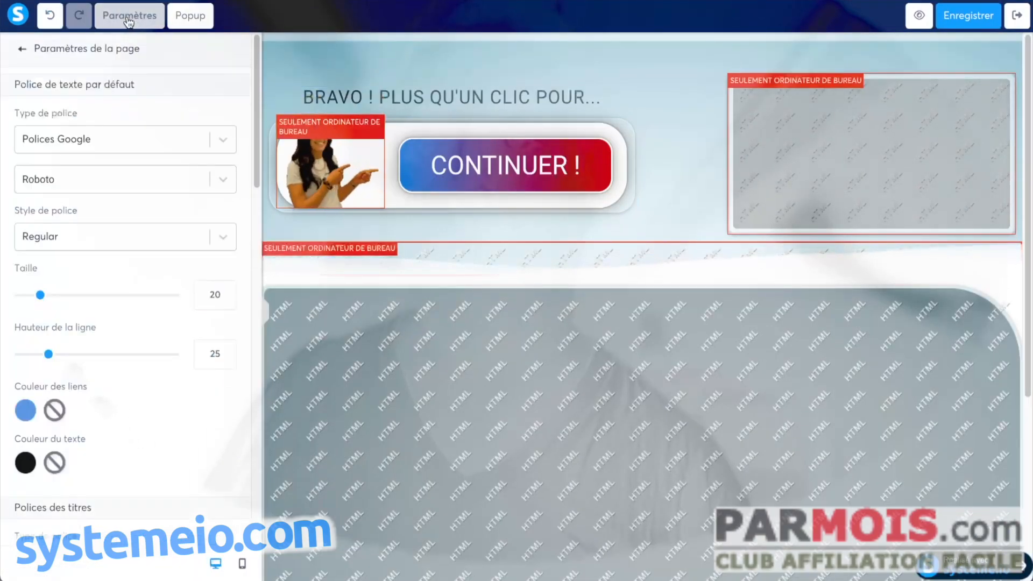
pyautogui.scroll(-10, 132, 124)
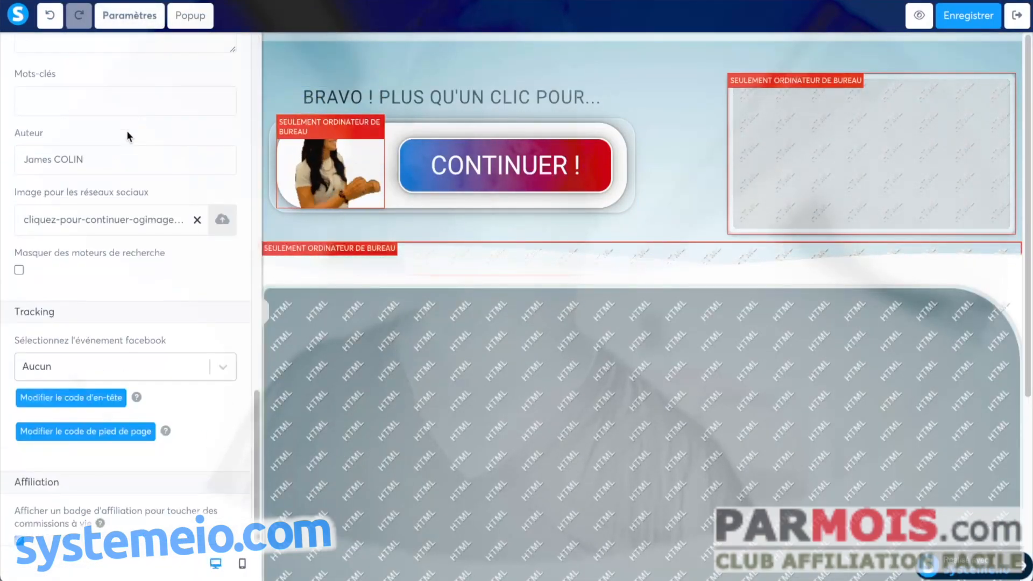
pyautogui.click(80, 397)
pyautogui.moveTo(690, 151); pyautogui.dragTo(315, 129)
pyautogui.rightClick(356, 145)
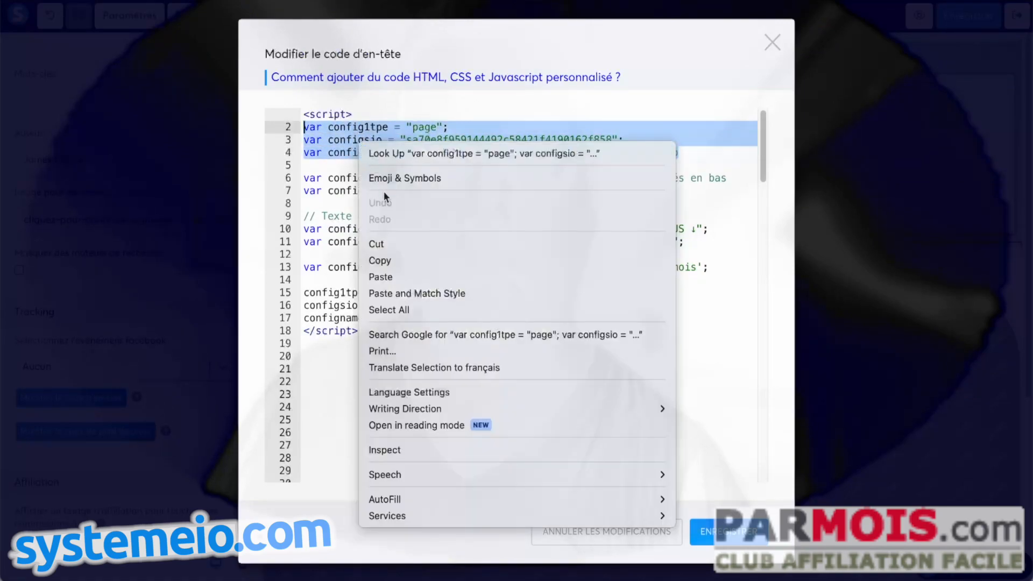
pyautogui.click(412, 273)
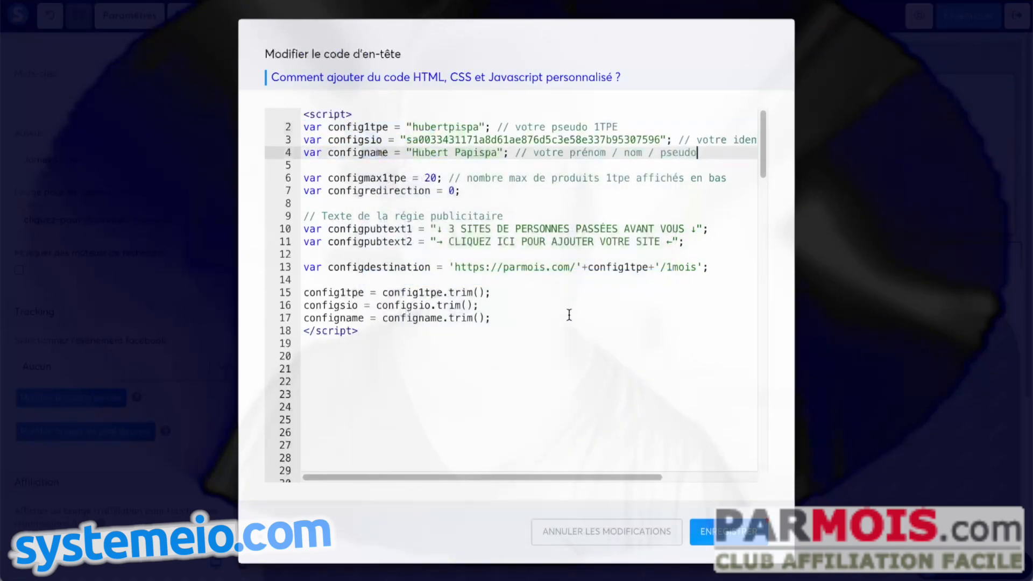
# Save the GO MERCI header code and page, and exit the editor back to the funnel
pyautogui.click(735, 536)
pyautogui.click(965, 19)
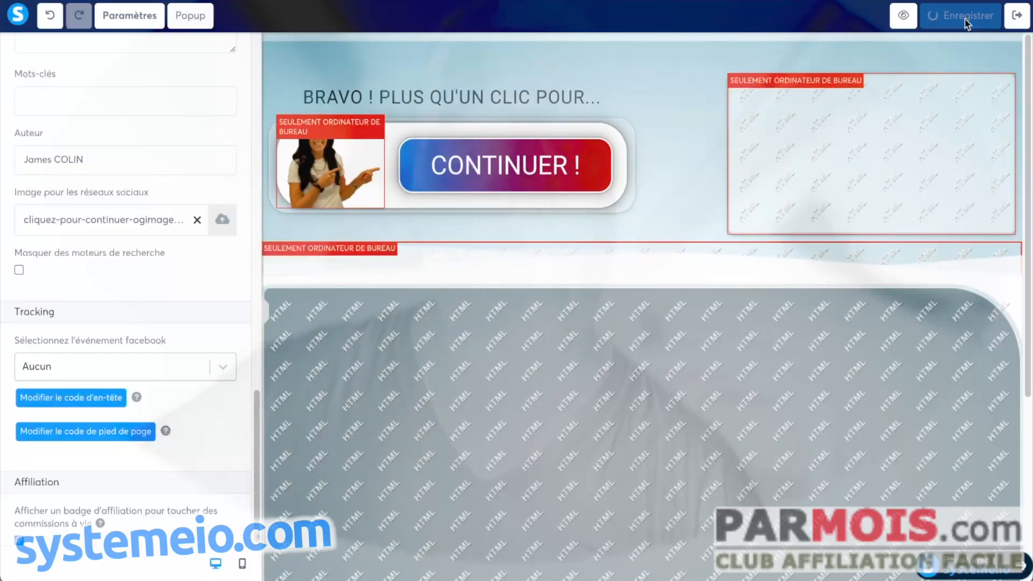
pyautogui.click(1017, 16)
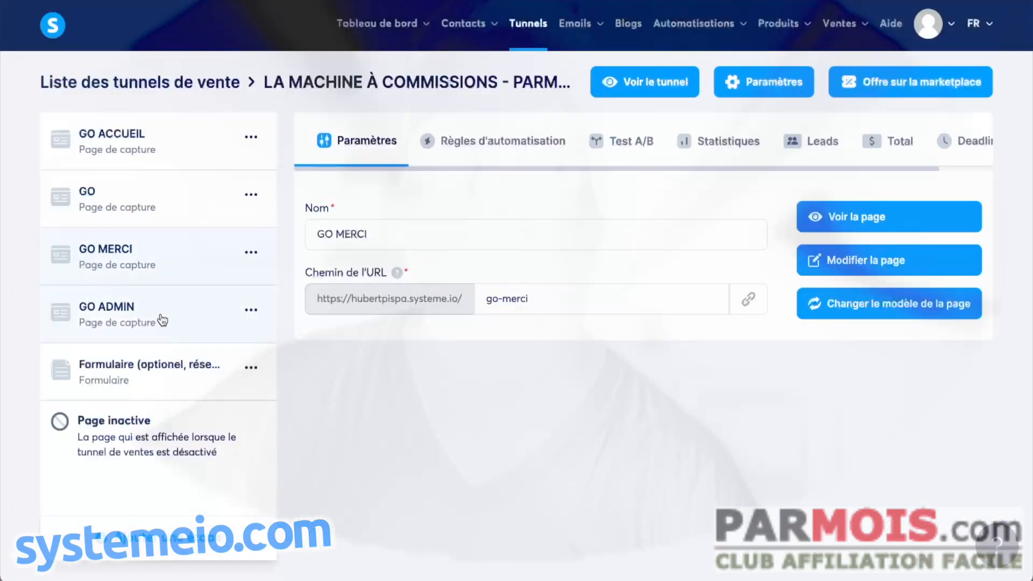
# Edit the GO ADMIN page's header code and replace its config1tpe and configsio lines with the copied config1tpe, configsio and configname lines
pyautogui.click(161, 321)
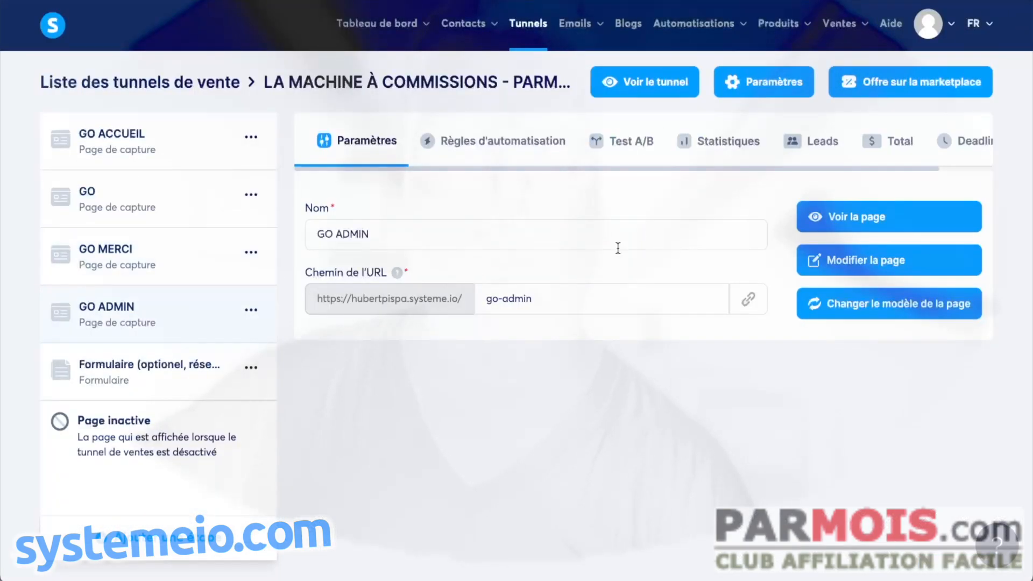
pyautogui.click(837, 260)
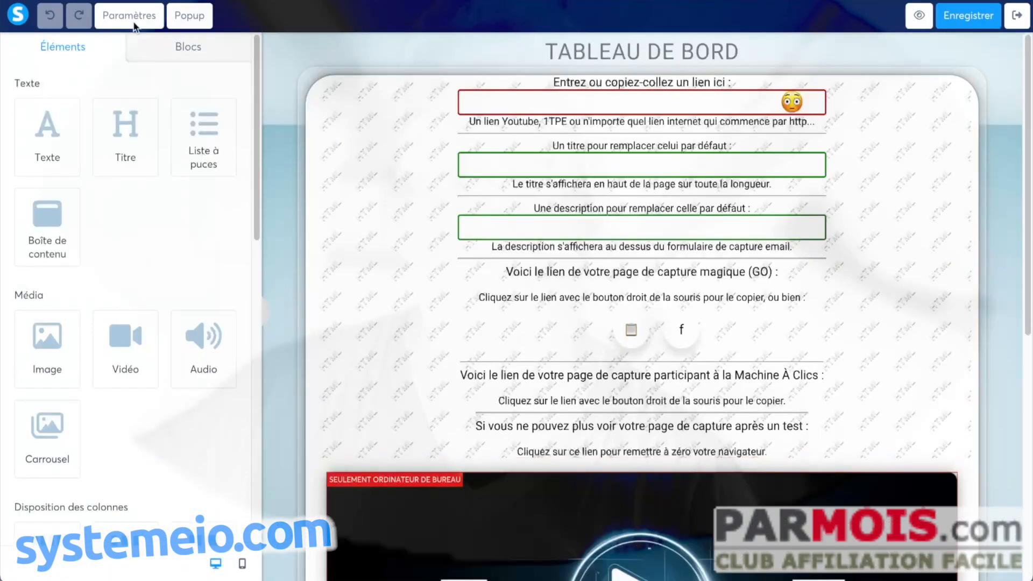
pyautogui.click(123, 15)
pyautogui.scroll(-10, 171, 241)
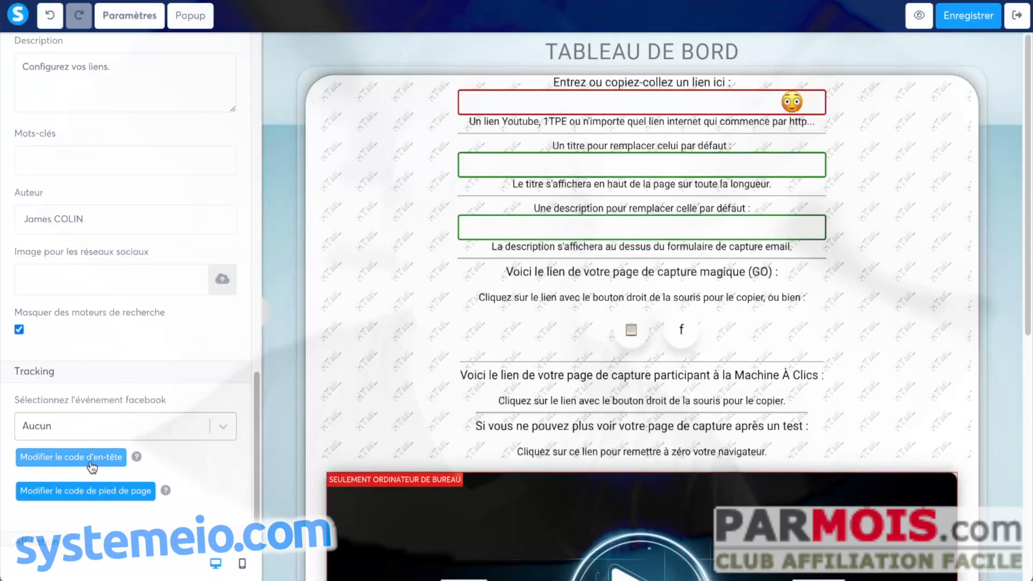
pyautogui.click(43, 457)
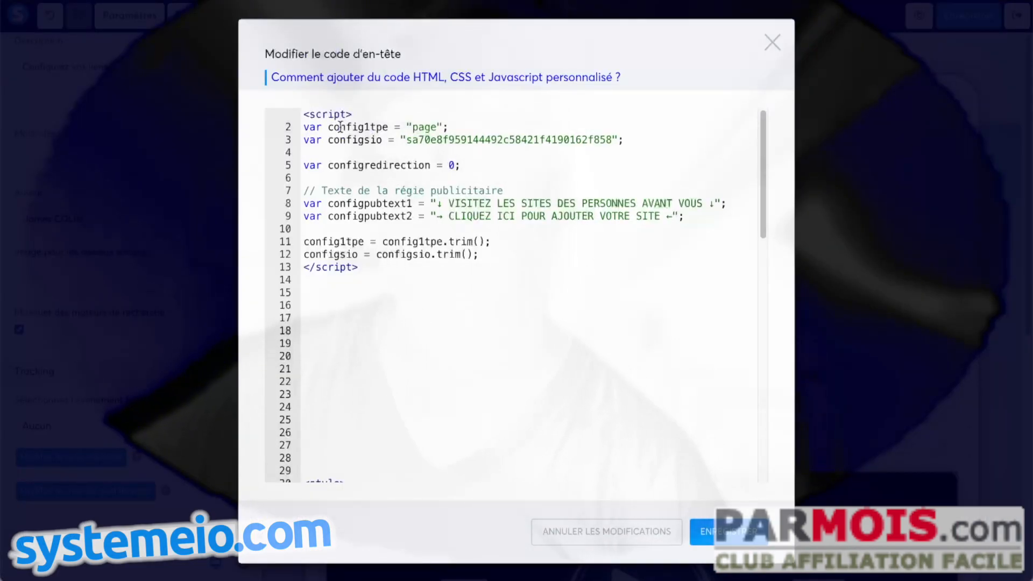
pyautogui.moveTo(646, 138); pyautogui.dragTo(375, 127)
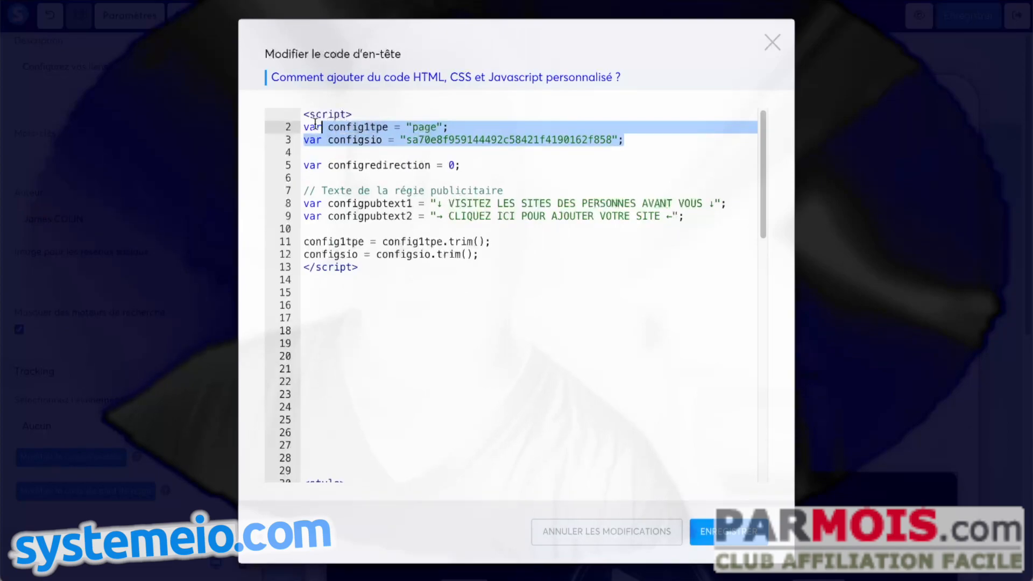
pyautogui.rightClick(353, 132)
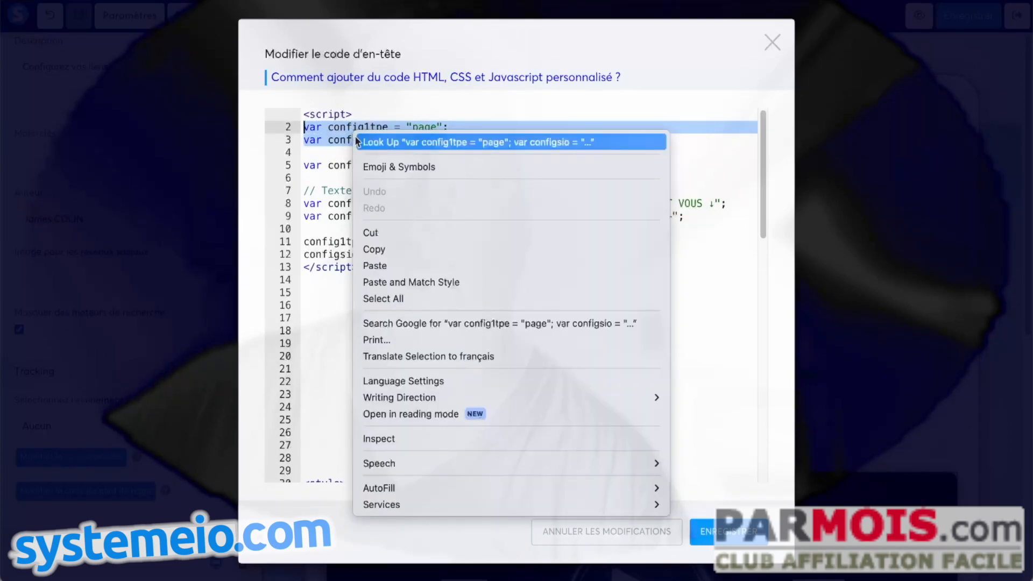
pyautogui.click(410, 268)
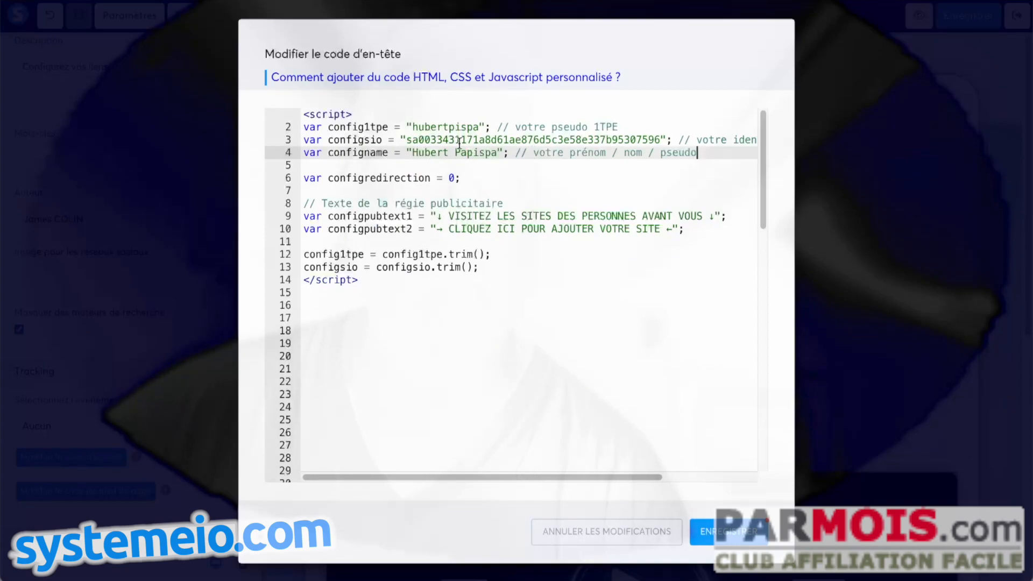
# Save the GO ADMIN header code and page, and exit the editor back to the funnel
pyautogui.click(742, 532)
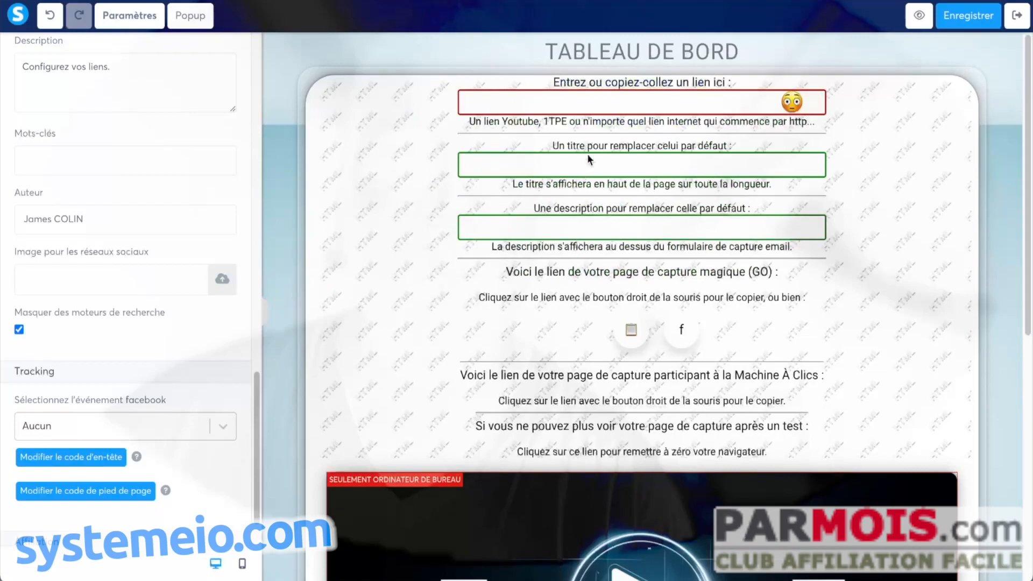
pyautogui.click(969, 20)
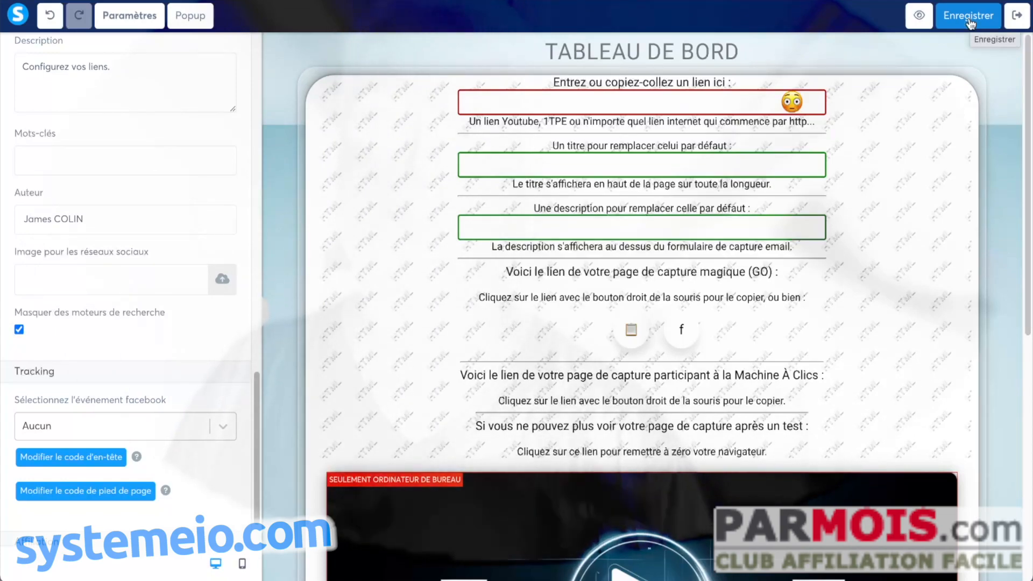
pyautogui.click(1017, 21)
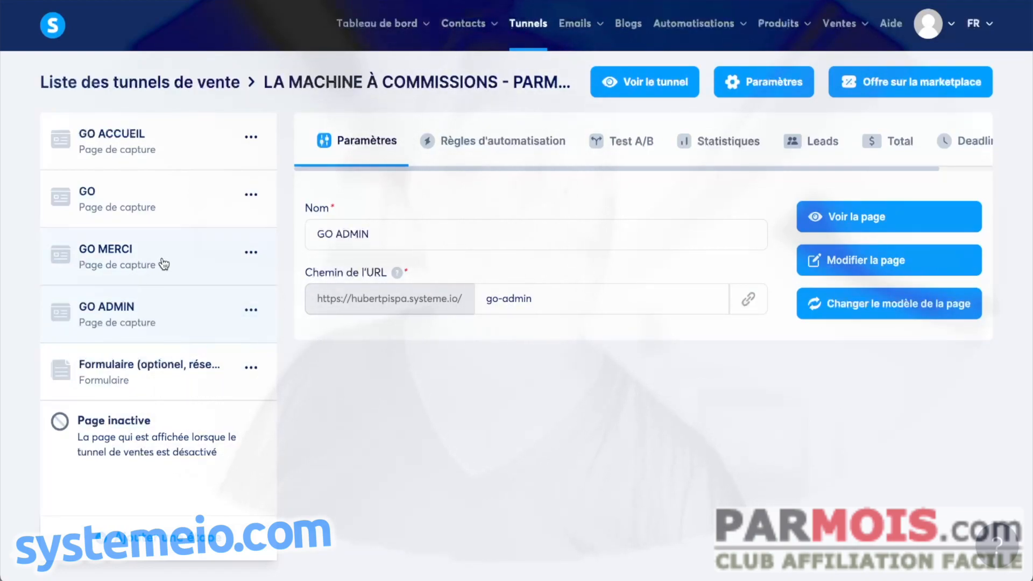
pyautogui.click(167, 149)
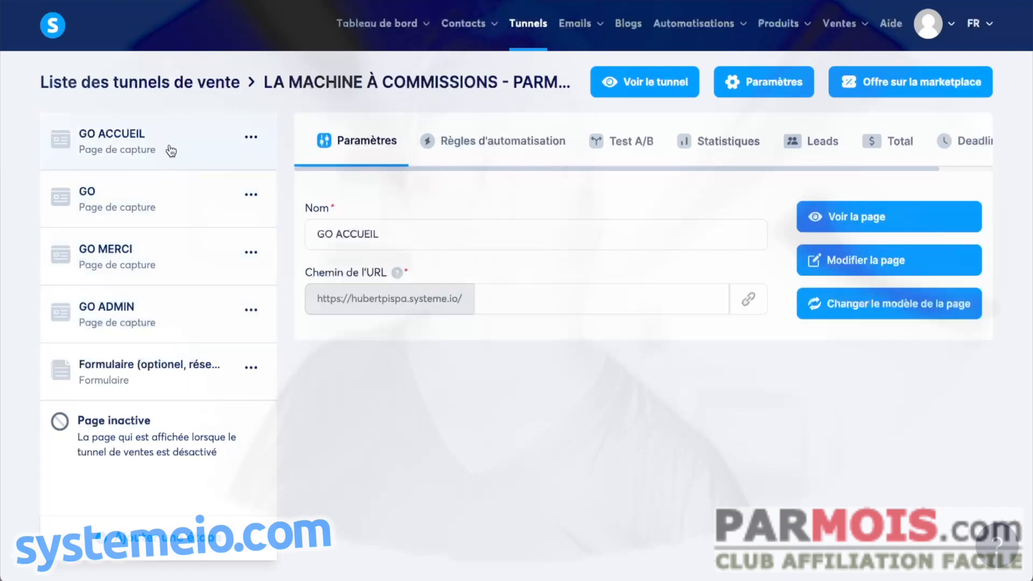
pyautogui.click(180, 201)
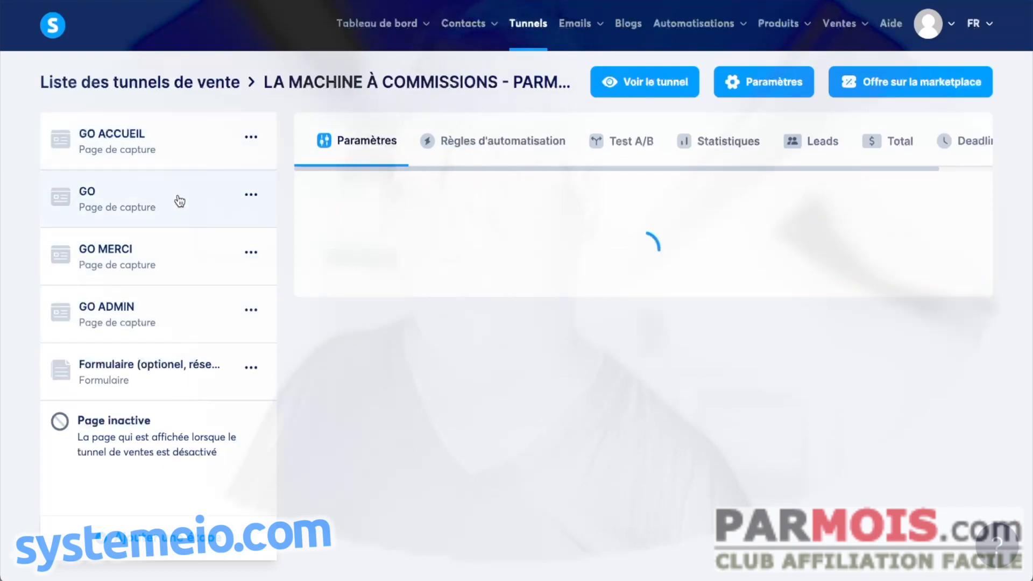
pyautogui.click(186, 151)
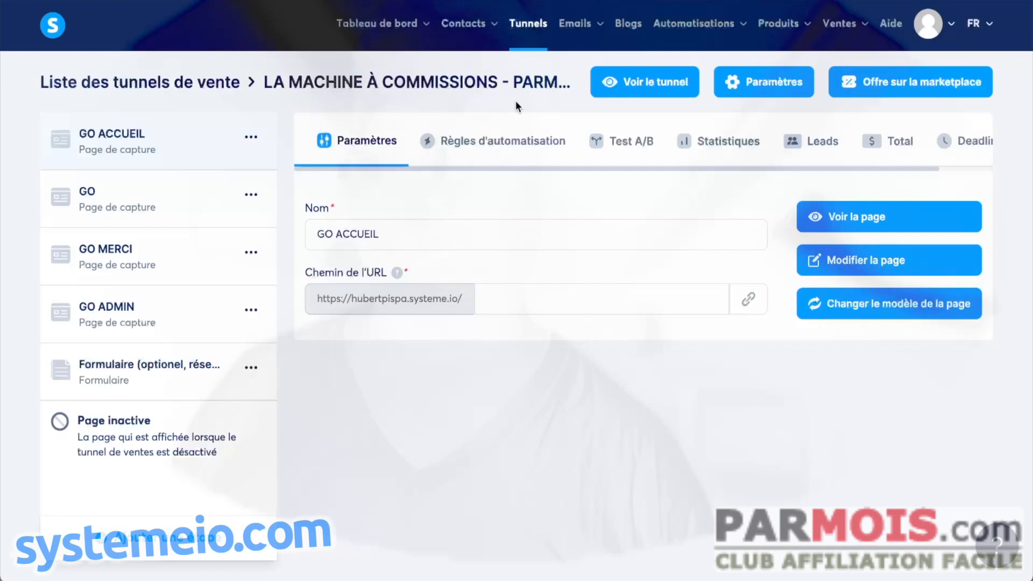
# Open the account settings and review the list of custom domains and their status
pyautogui.click(927, 26)
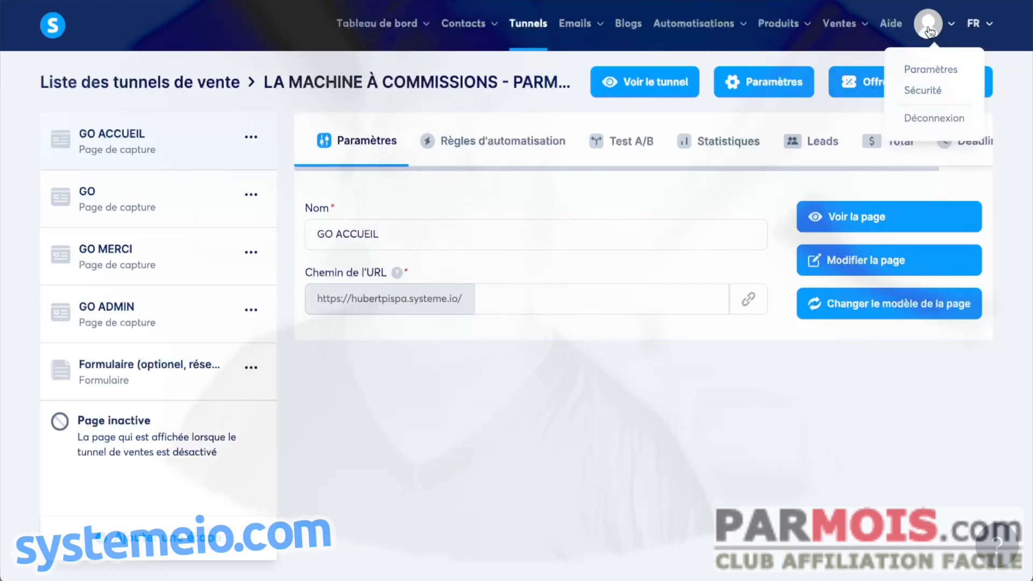
pyautogui.click(924, 71)
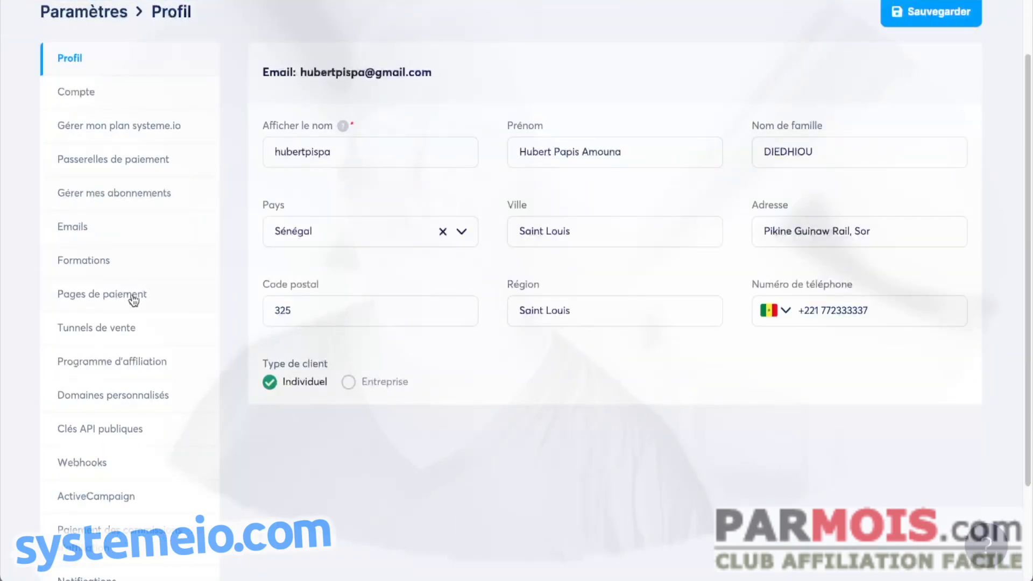
pyautogui.click(102, 397)
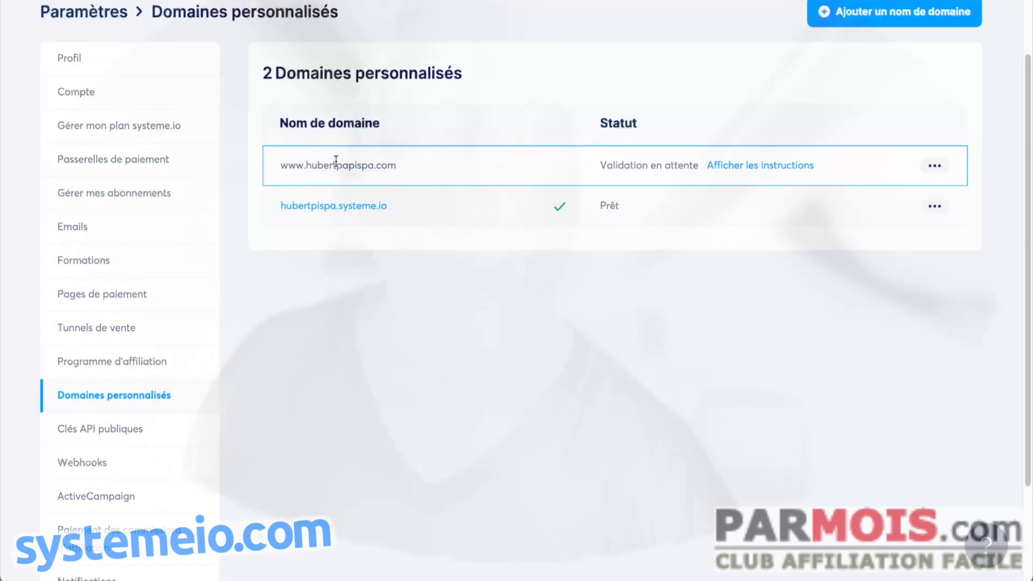
pyautogui.scroll(2, 795, 113)
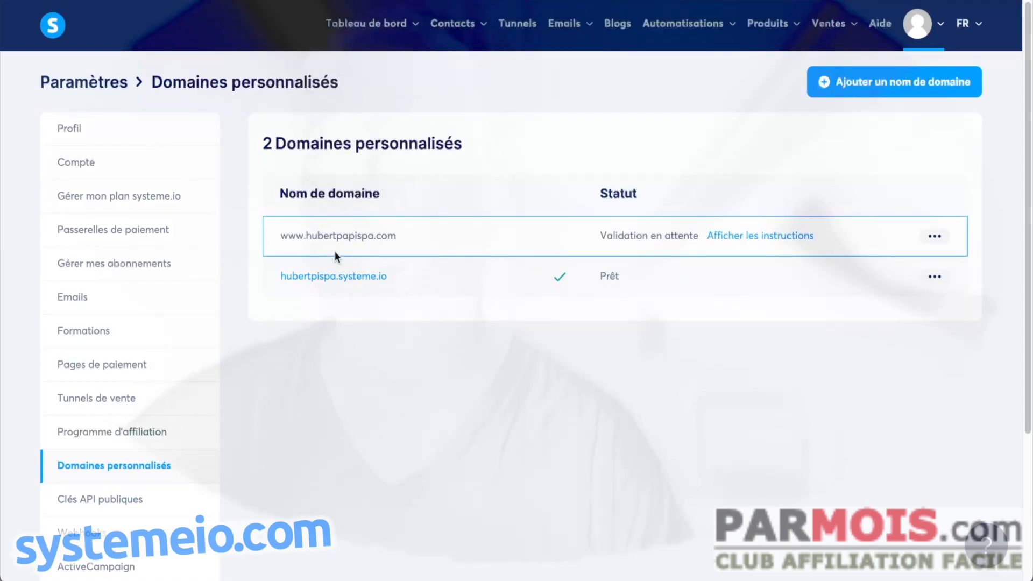
# Check the domain names available in the LA MACHINE À COMMISSIONS funnel's settings, and close them without saving
pyautogui.click(518, 26)
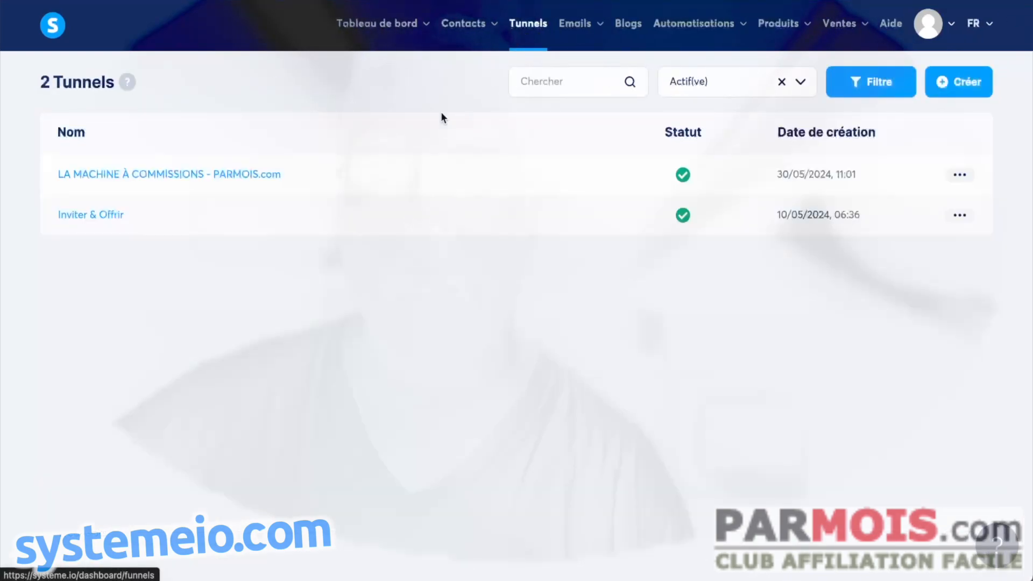
pyautogui.click(958, 174)
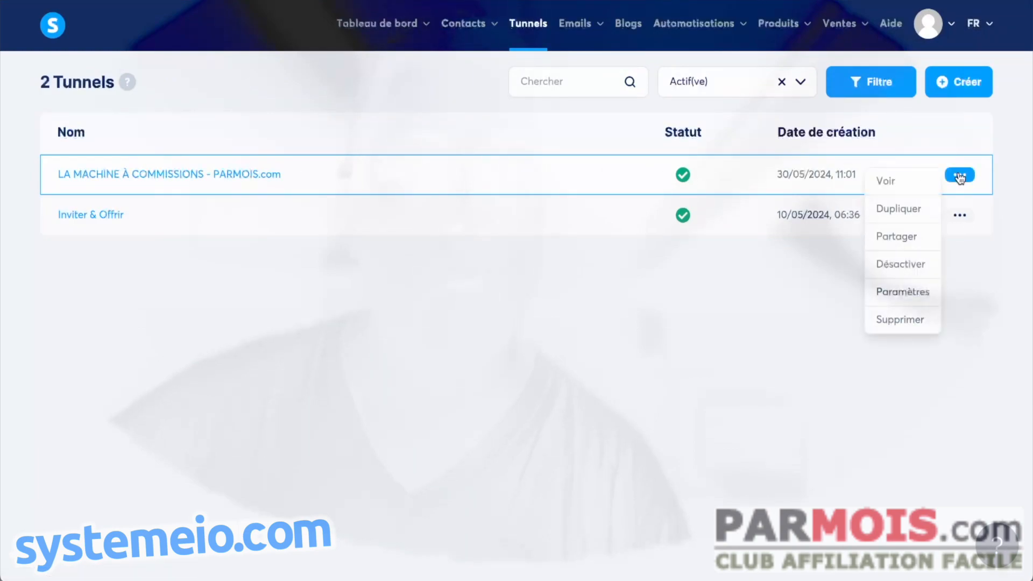
pyautogui.click(909, 295)
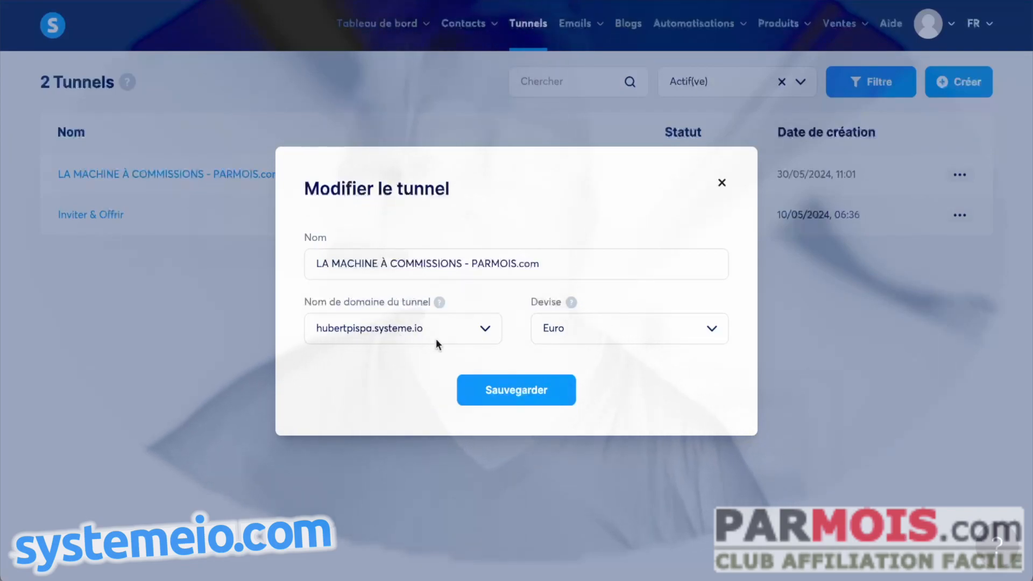
pyautogui.click(486, 329)
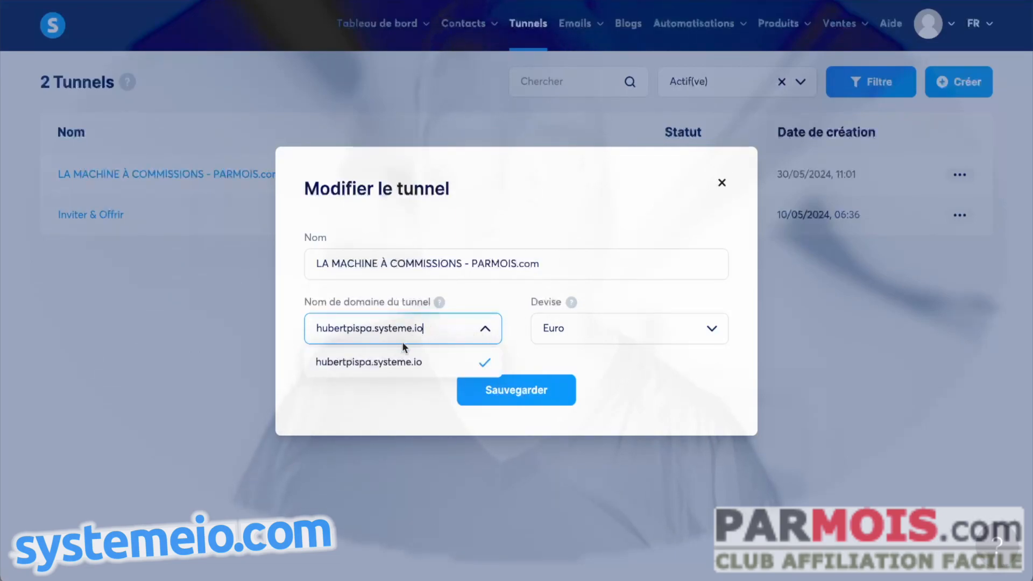
pyautogui.click(519, 335)
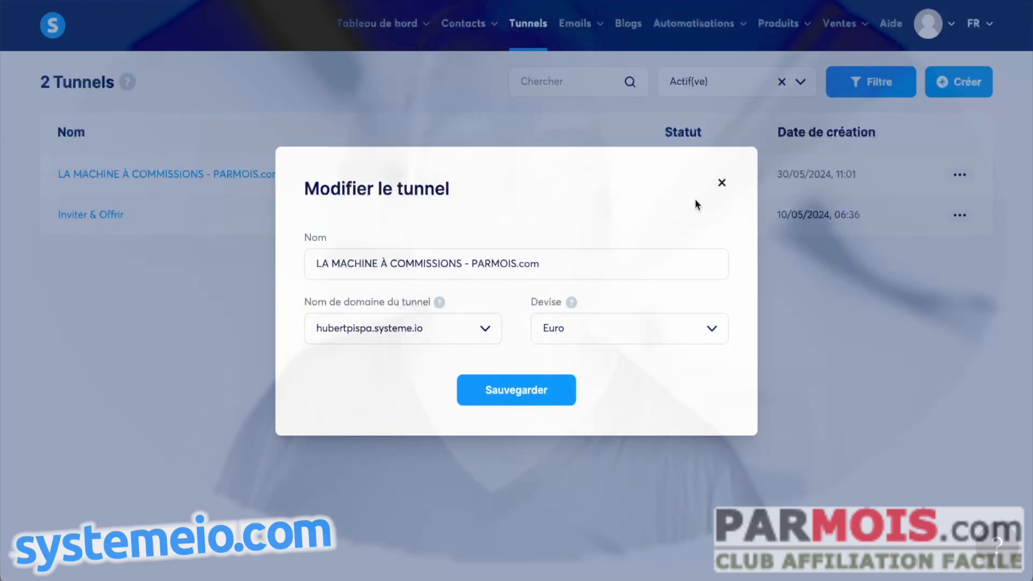
pyautogui.click(720, 184)
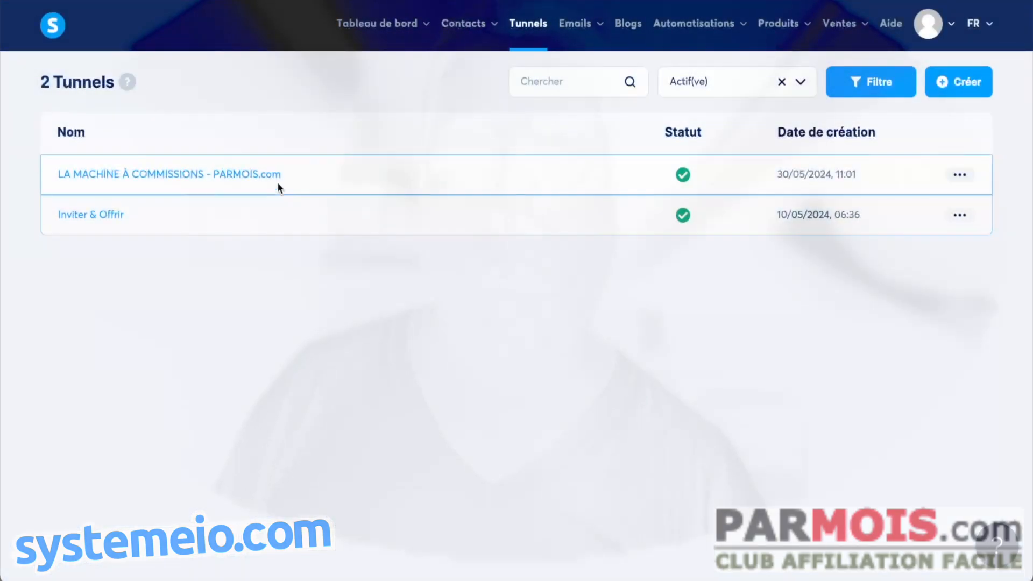
# Open the LA MACHINE À COMMISSIONS funnel and examine the capture page of the catalogue product MANAGER IA AUTOMATIQUE
pyautogui.click(251, 177)
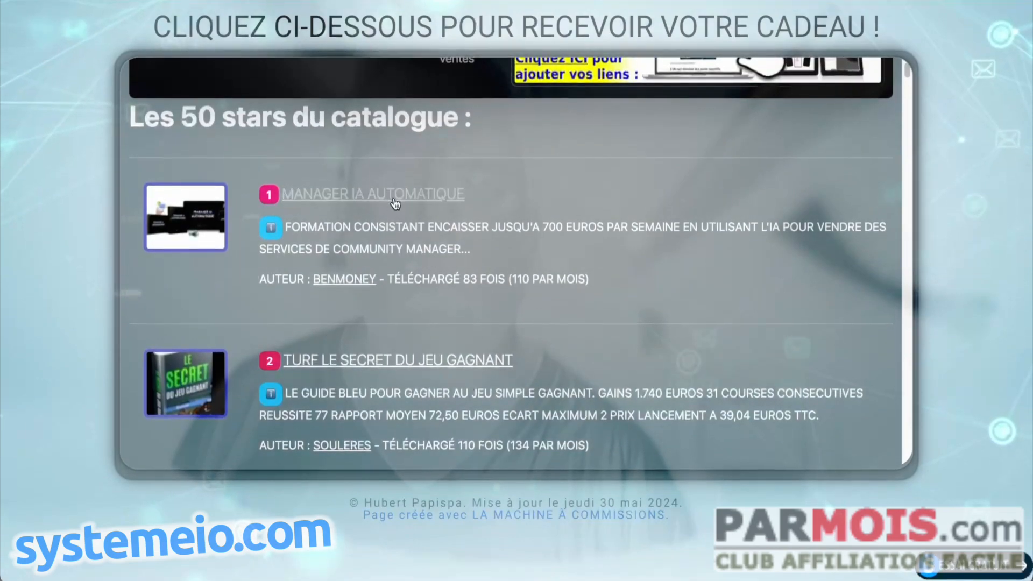
pyautogui.click(418, 196)
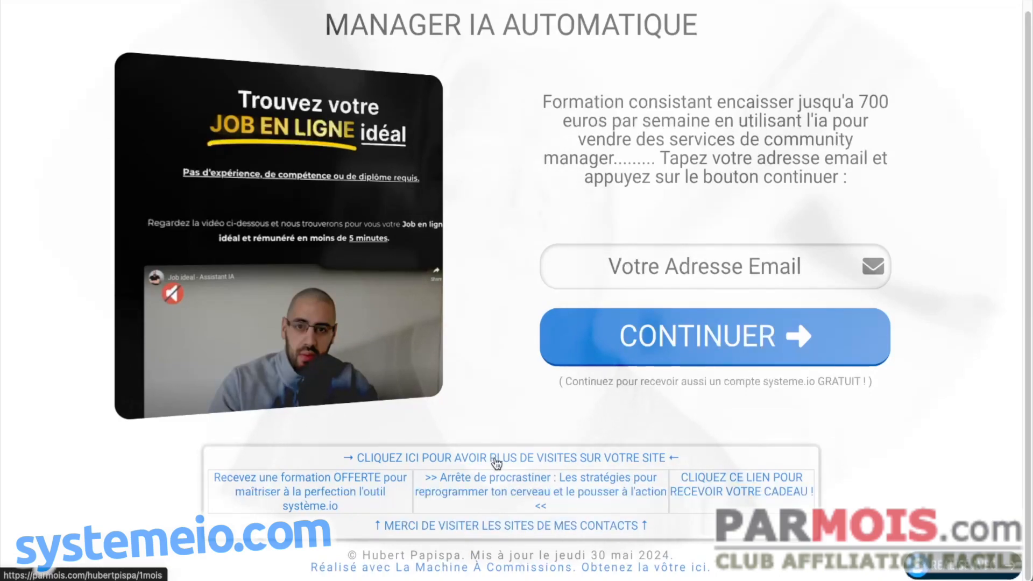
pyautogui.moveTo(943, 563)
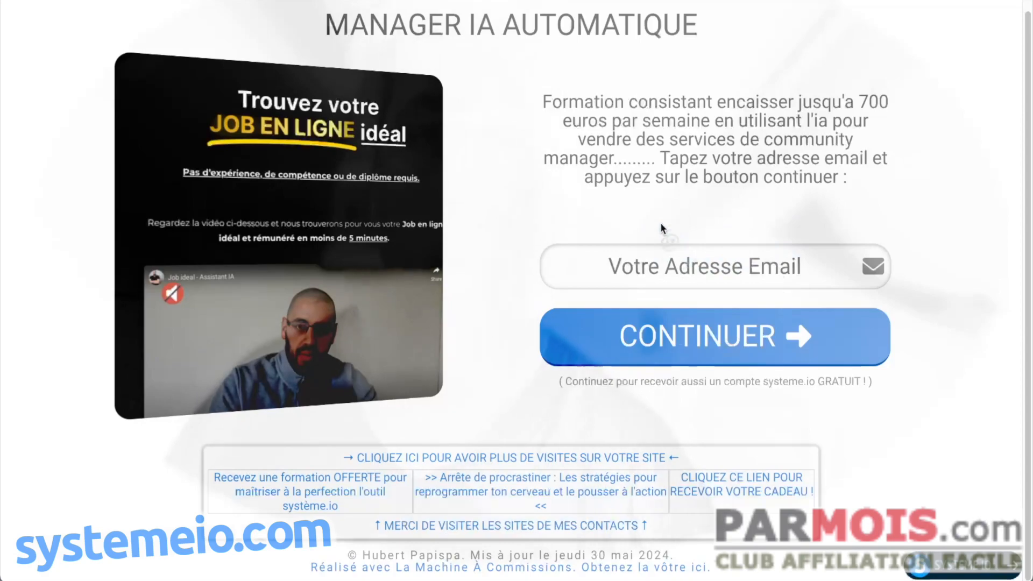
pyautogui.click(529, 164)
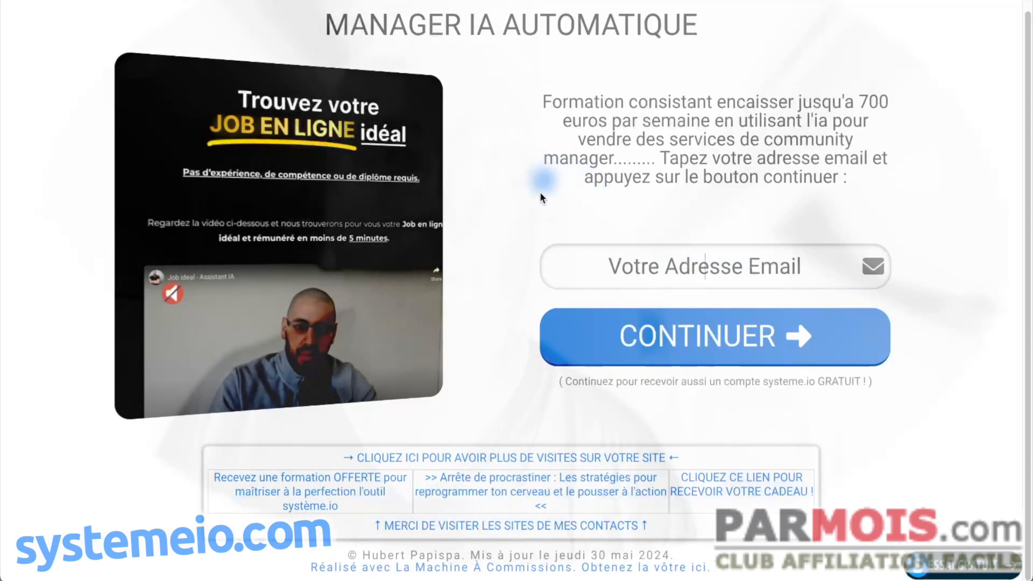